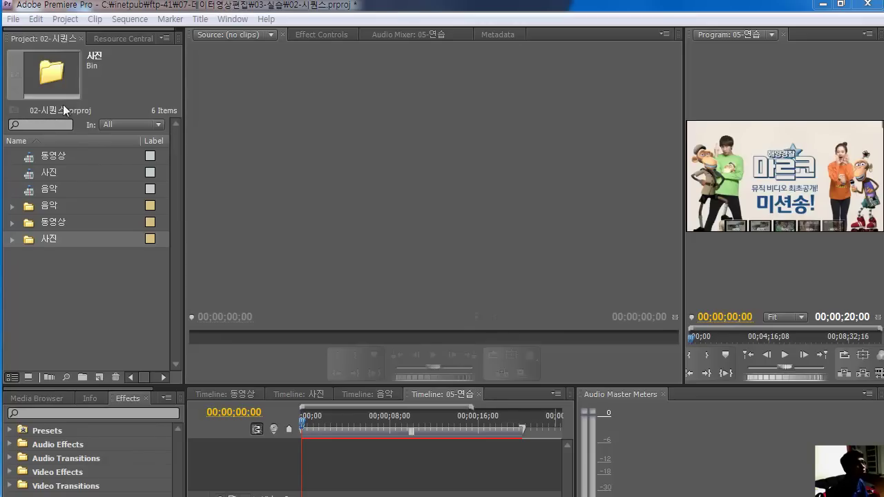
double_click(108, 290)
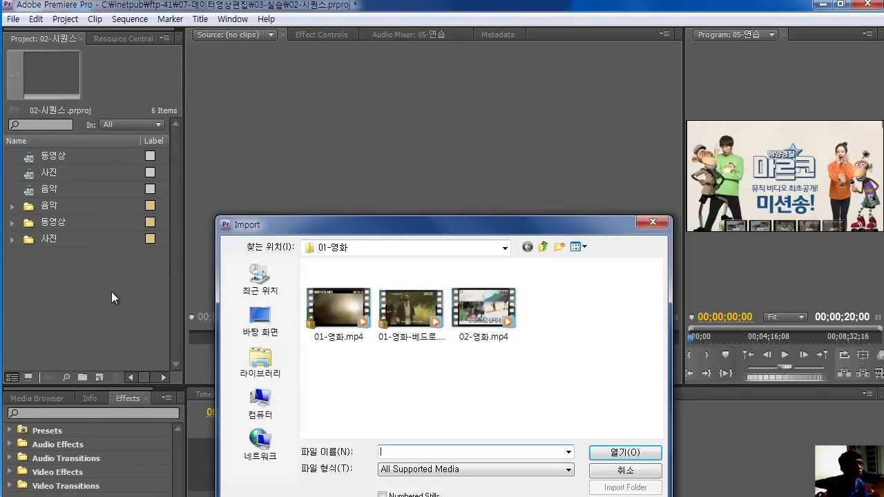
left_click(625, 470)
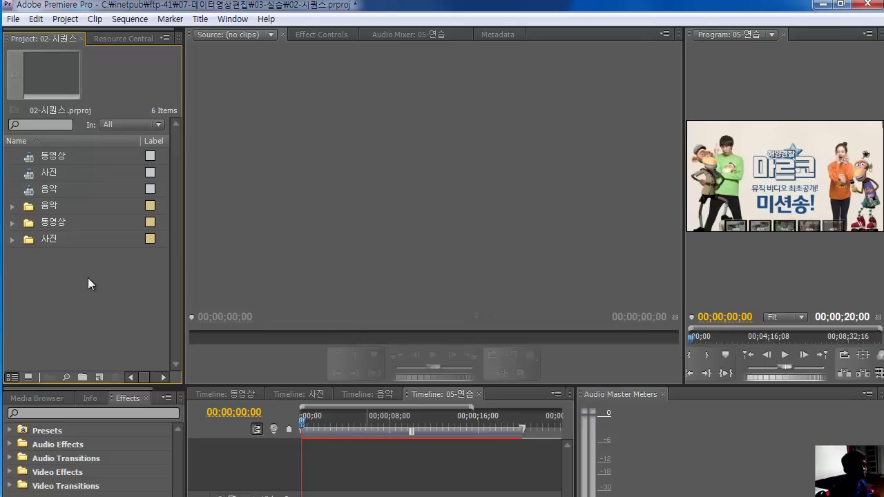
Show the 동영상 sequence in a wider Timeline panel and expand the 동영상 bin to list its clips
left_click(52, 157)
double_click(30, 161)
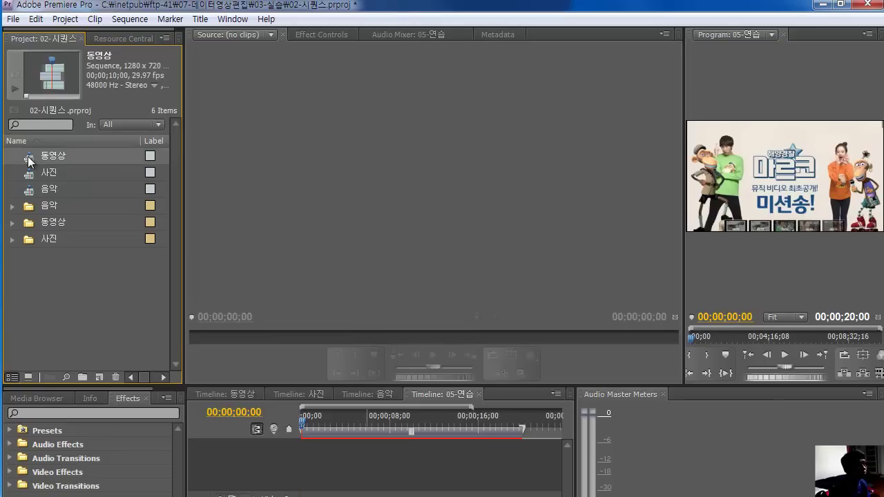
left_click(12, 223)
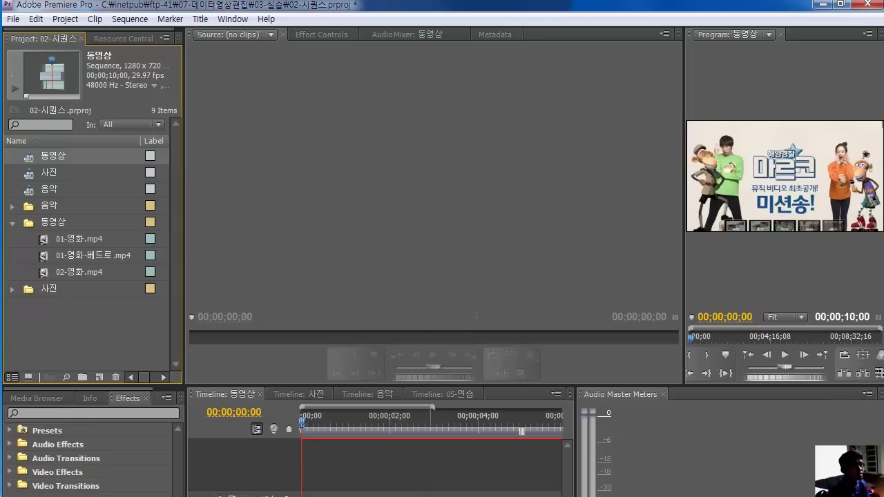
left_click_drag(575, 442, 786, 443)
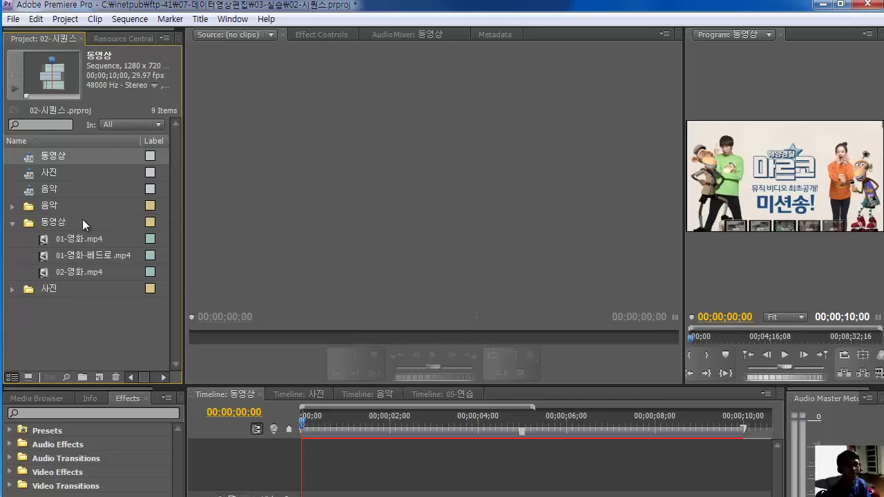
left_click(52, 287)
left_click(52, 287)
left_click(50, 206)
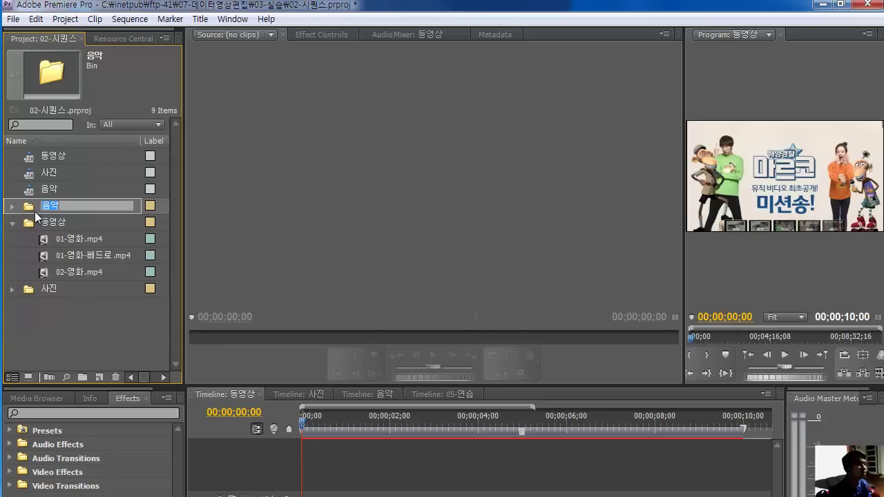
left_click(92, 315)
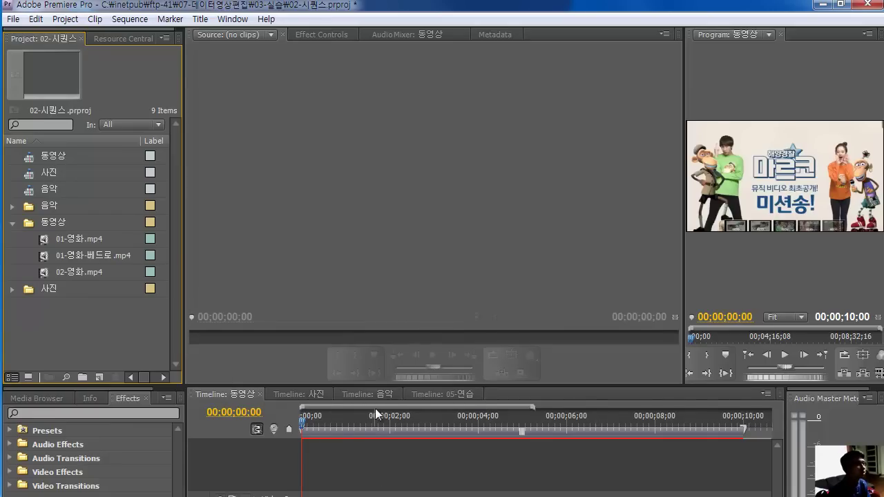
Start a new project, discarding the unsaved changes to the current one
left_click(13, 19)
mouse_move(29, 36)
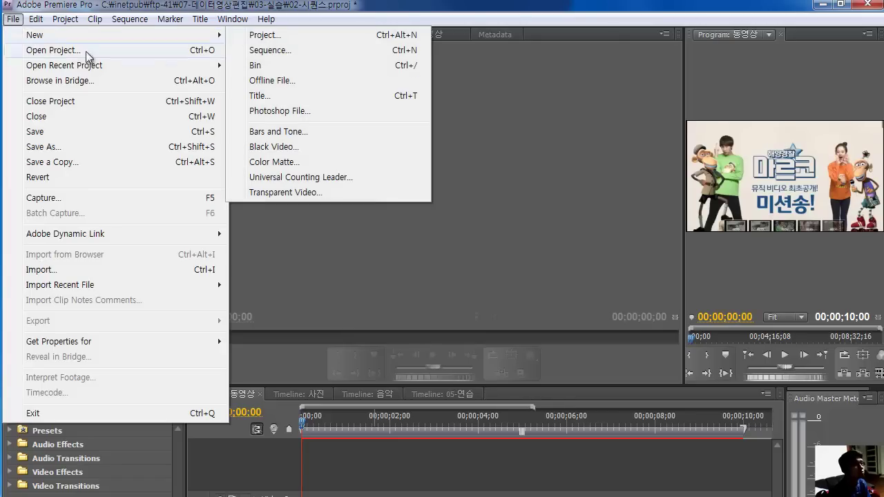
left_click(261, 34)
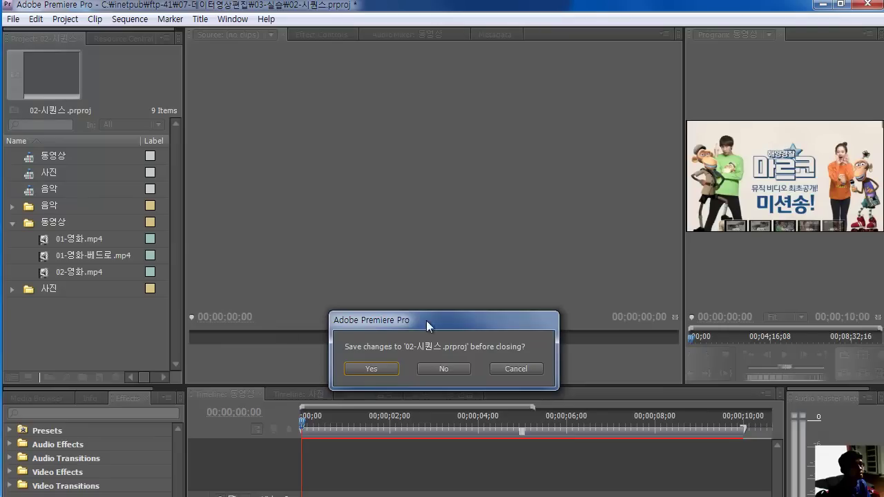
left_click(433, 368)
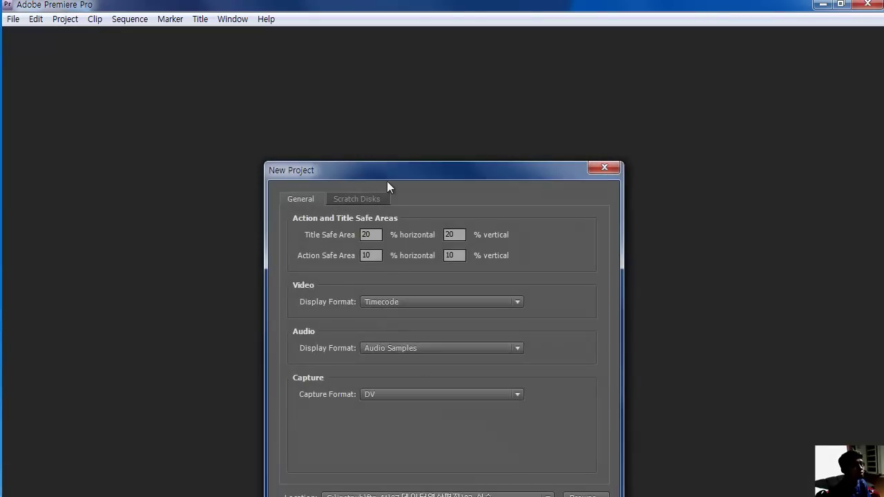
left_click_drag(387, 181, 373, 103)
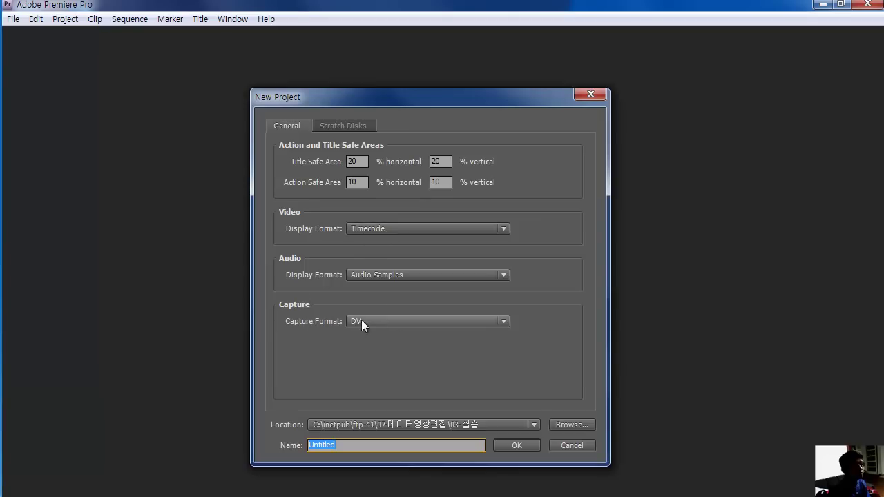
left_click_drag(411, 97, 416, 59)
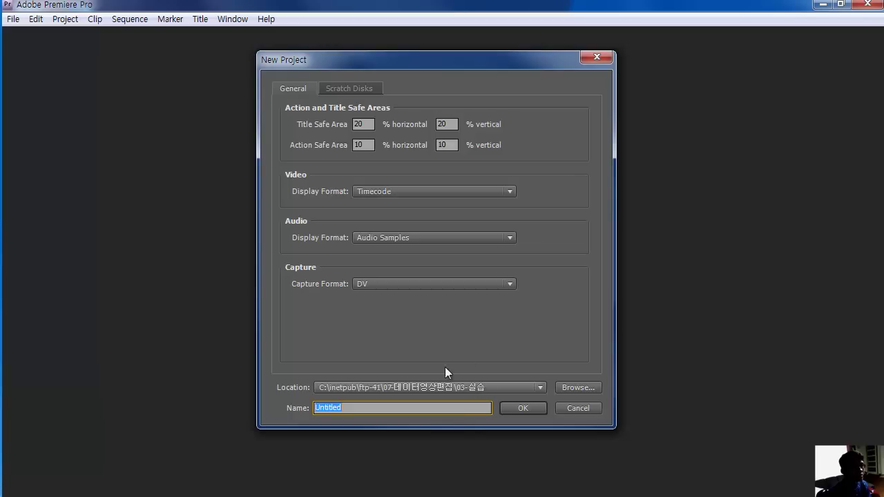
Set the project location to a new folder named 02-실습-시퀀스 inside 07-데이터영상편집
left_click(576, 391)
left_click_drag(491, 253, 471, 105)
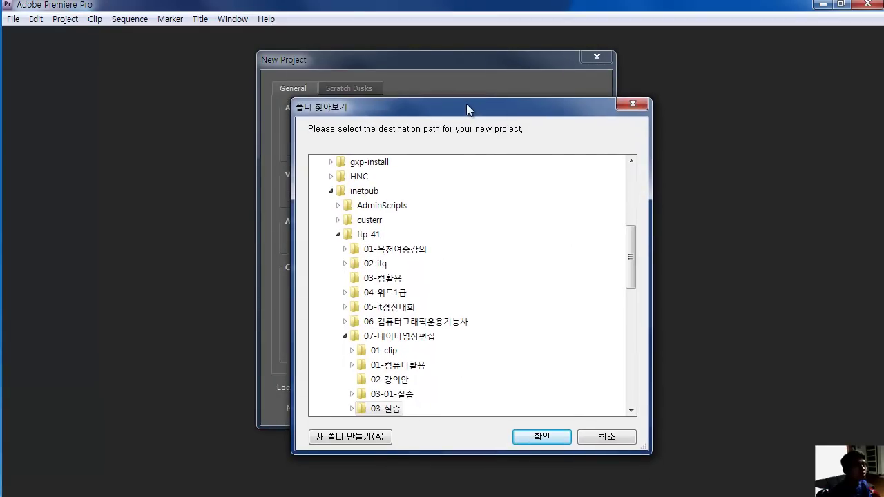
left_click(418, 336)
scroll(408, 373, "down", 1)
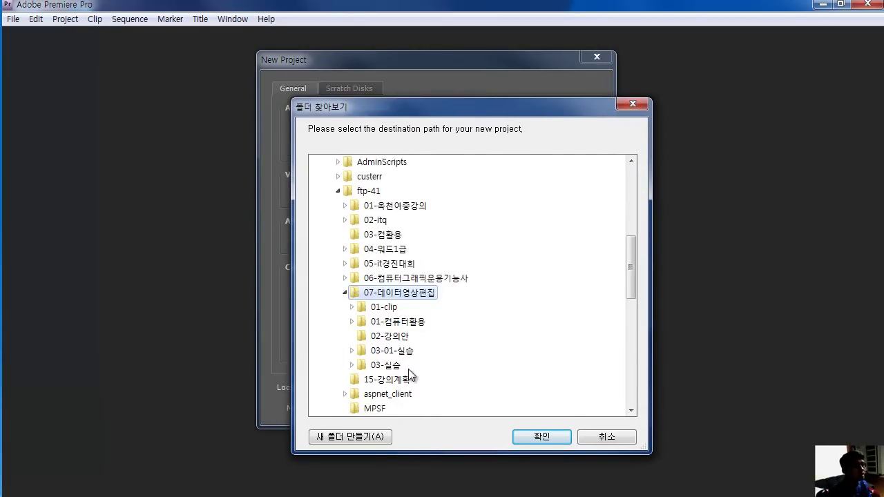
scroll(408, 373, "down", 1)
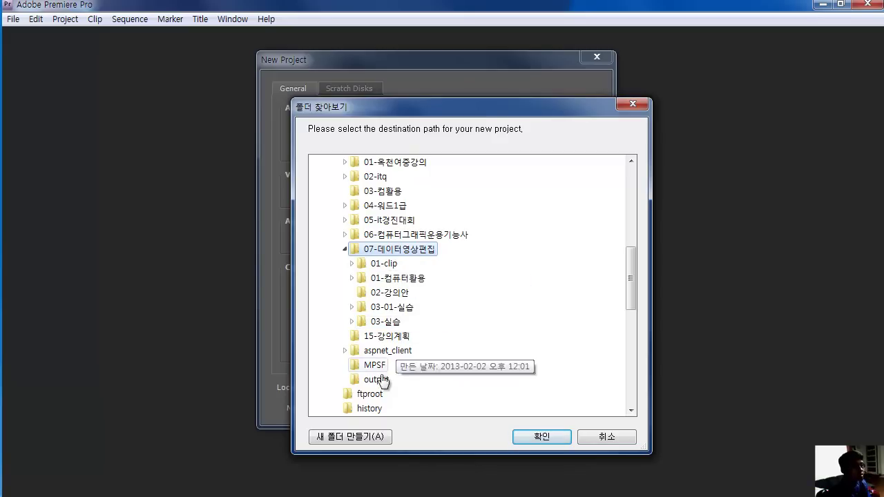
left_click(363, 438)
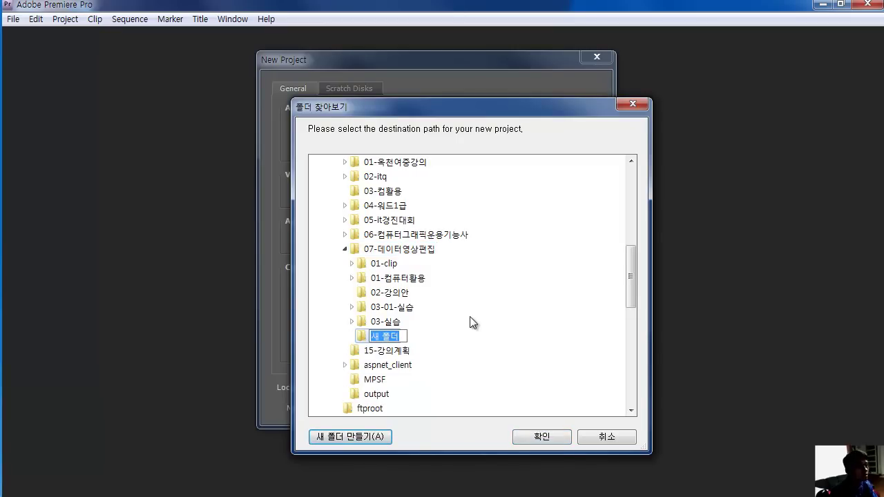
type("02-ㅅ")
type("실습")
type("-ㅅ")
type("시퀀스")
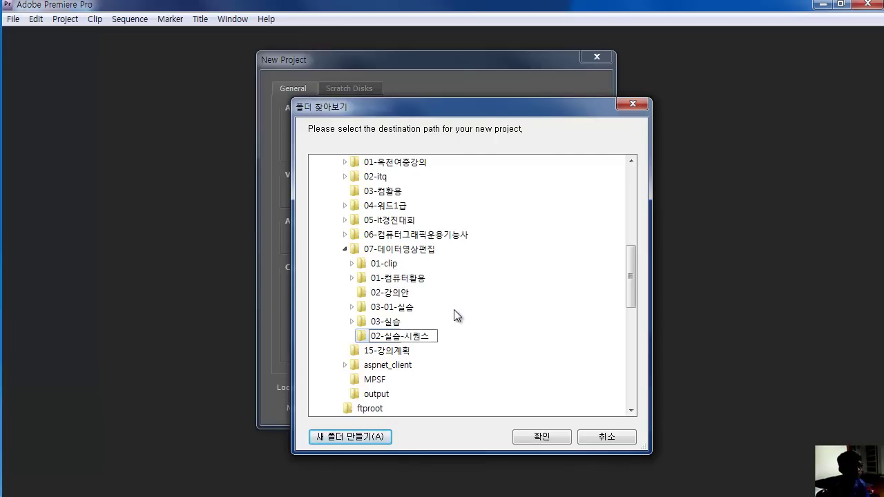
key("Return")
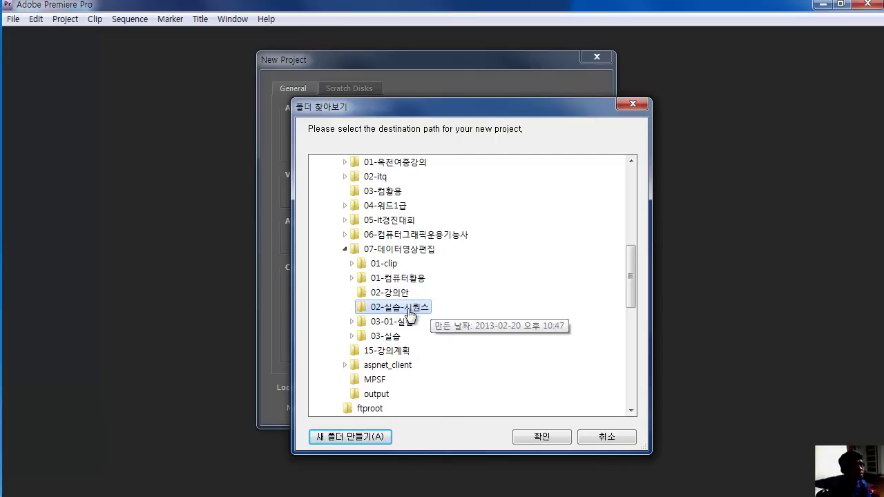
left_click(540, 438)
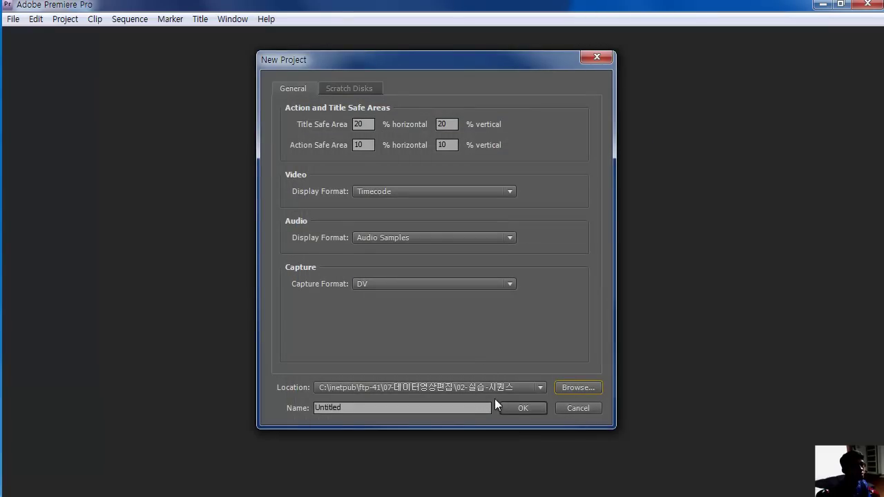
Name the project 02-시퀀스, review its scratch disk locations, and create it
double_click(352, 409)
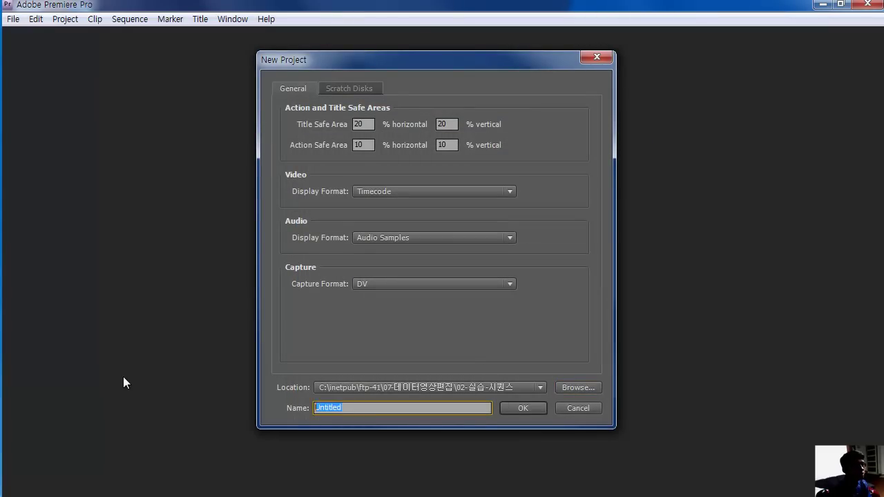
type("02-시퀀")
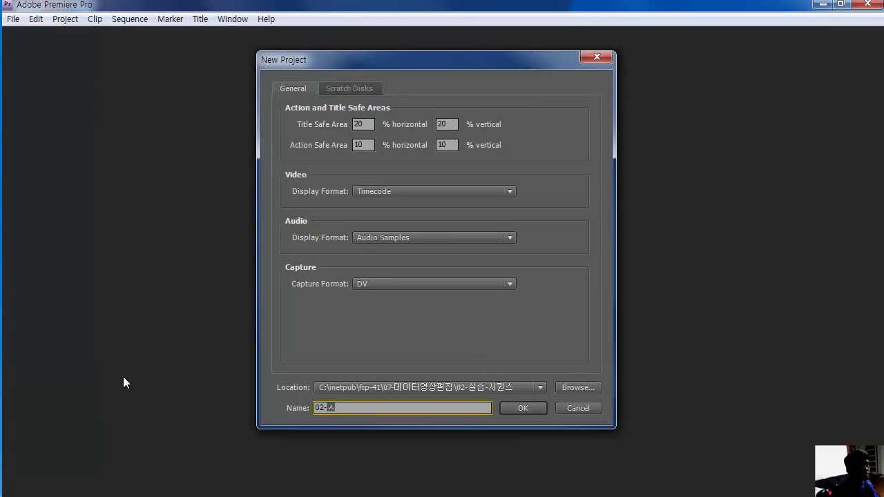
type("스")
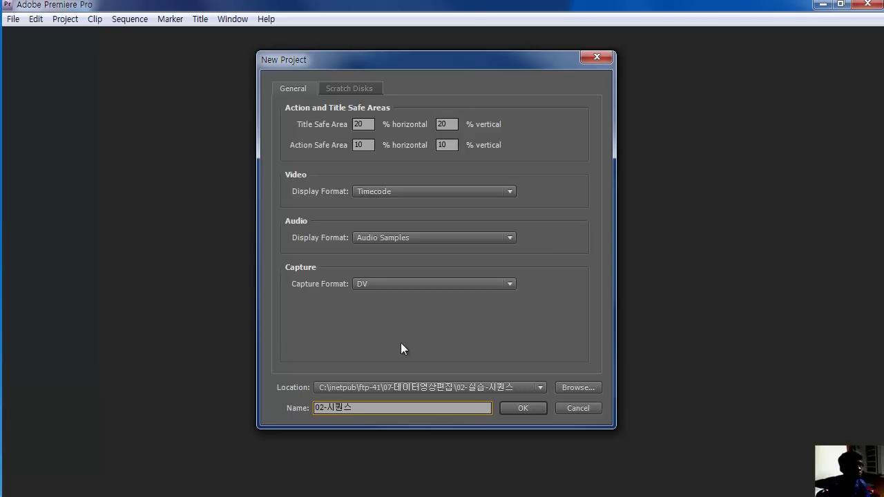
left_click(342, 89)
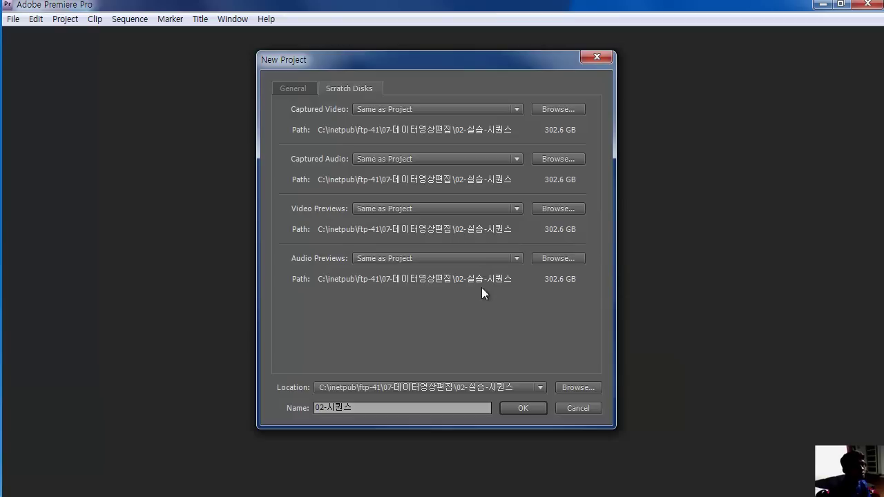
left_click(525, 409)
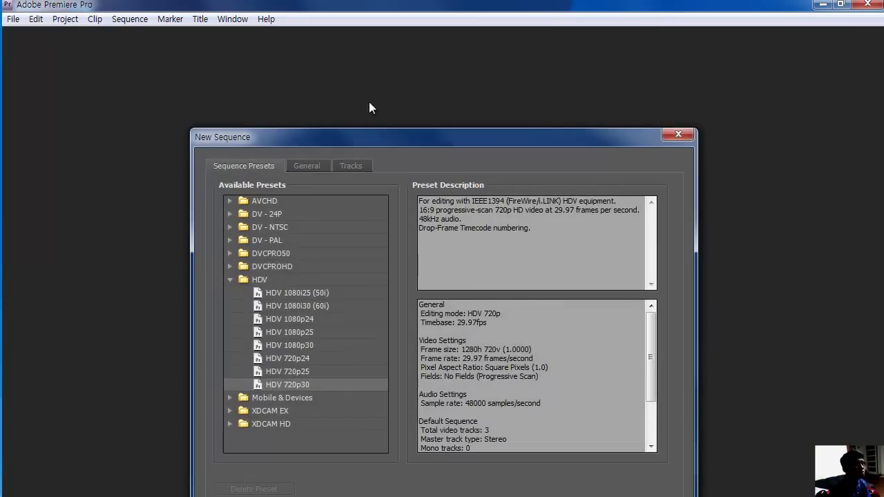
Create the first sequence with the HDV 720p30 preset and name it 동영상
left_click_drag(351, 140, 332, 46)
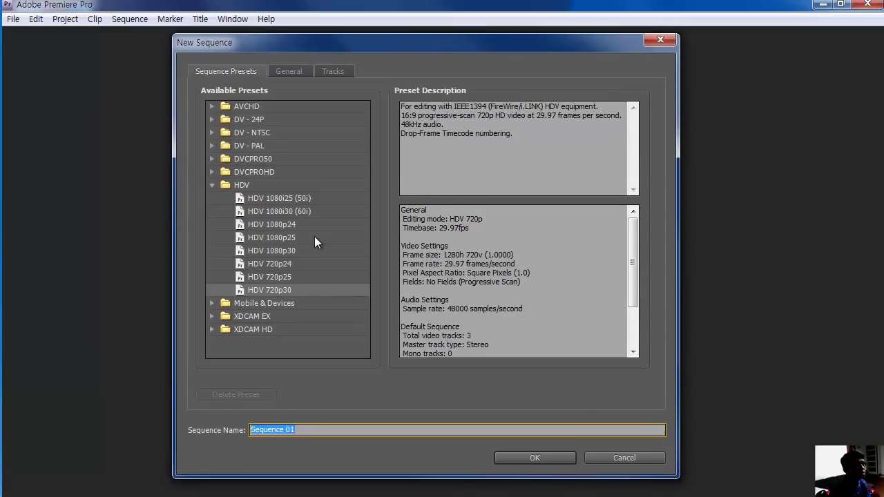
left_click(252, 293)
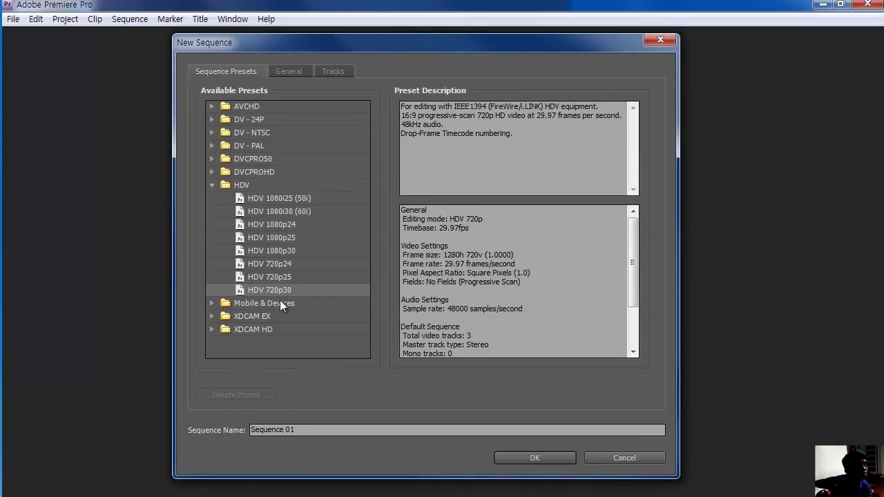
left_click(303, 430)
type("ㄷ동영상")
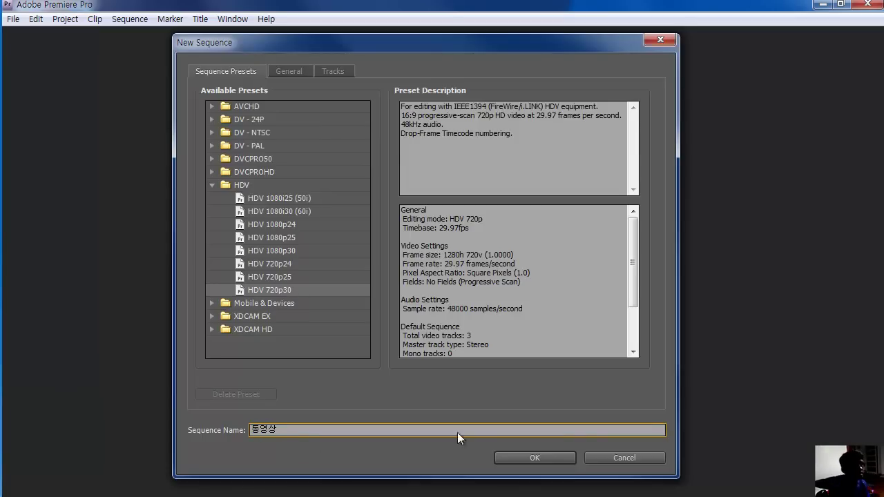
left_click(518, 456)
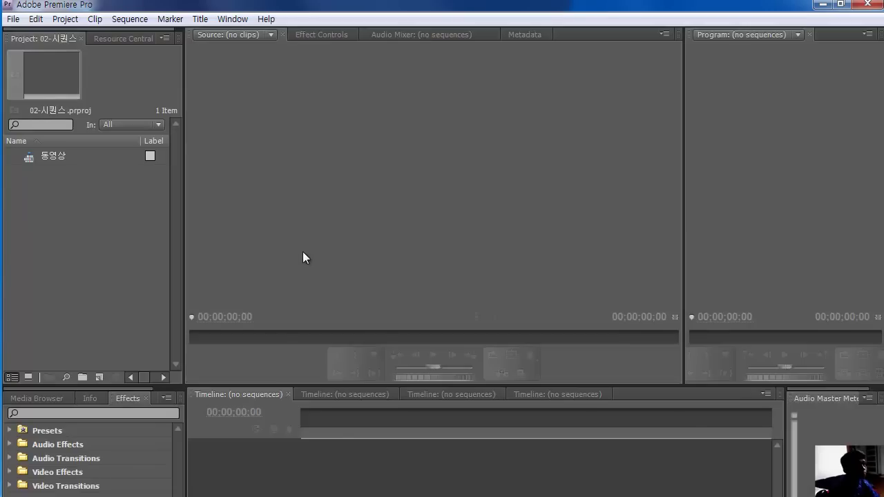
key("alt")
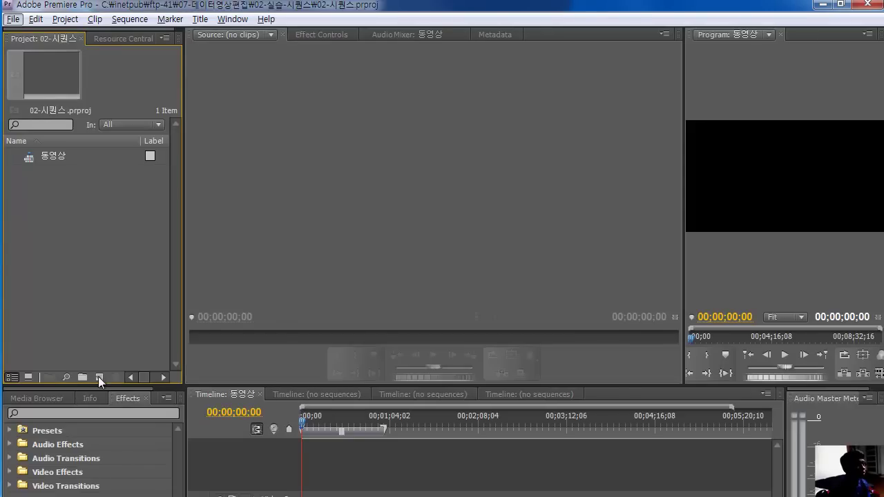
Add a second sequence named 사진 to the project, keeping the HDV 720p30 preset
left_click(98, 376)
left_click(140, 392)
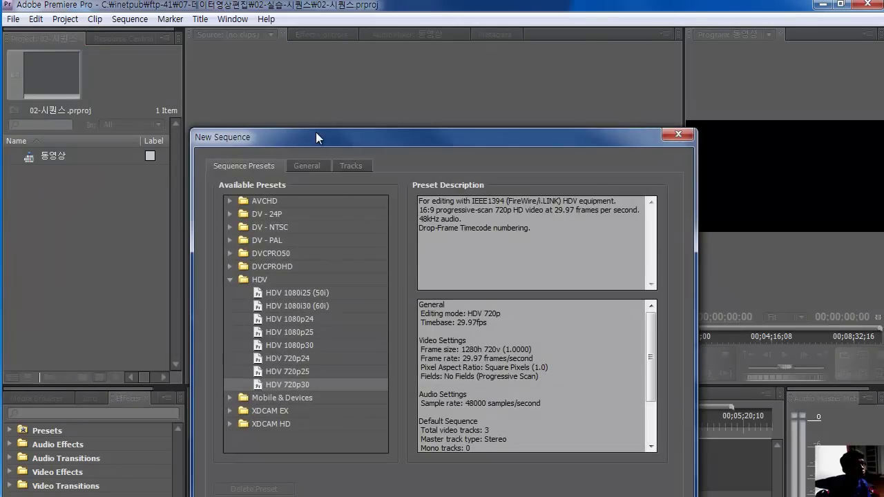
left_click_drag(316, 136, 318, 76)
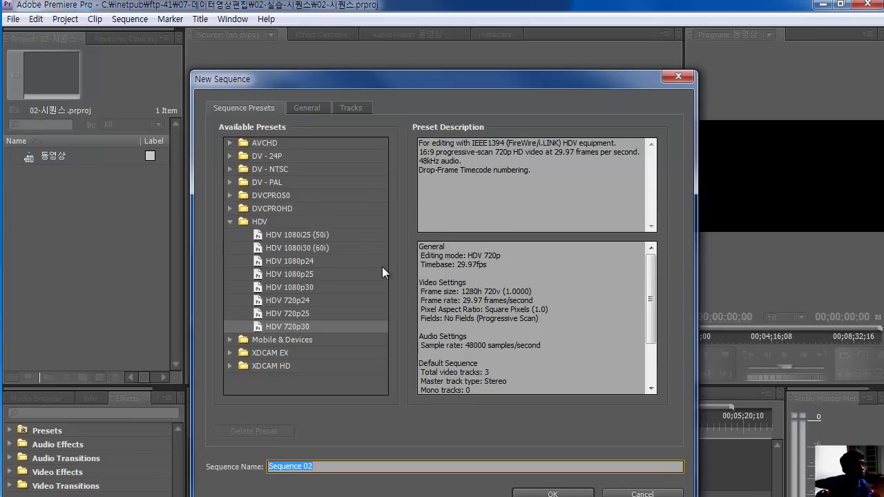
left_click_drag(379, 87, 354, 36)
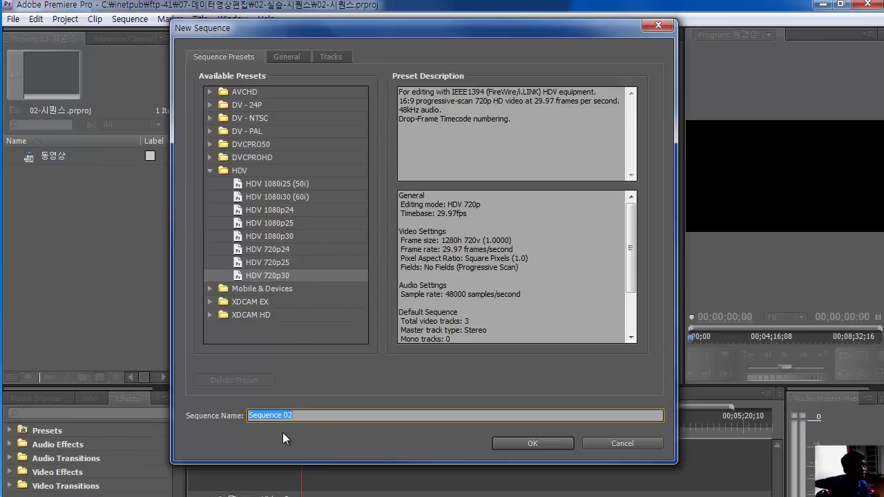
type("사진")
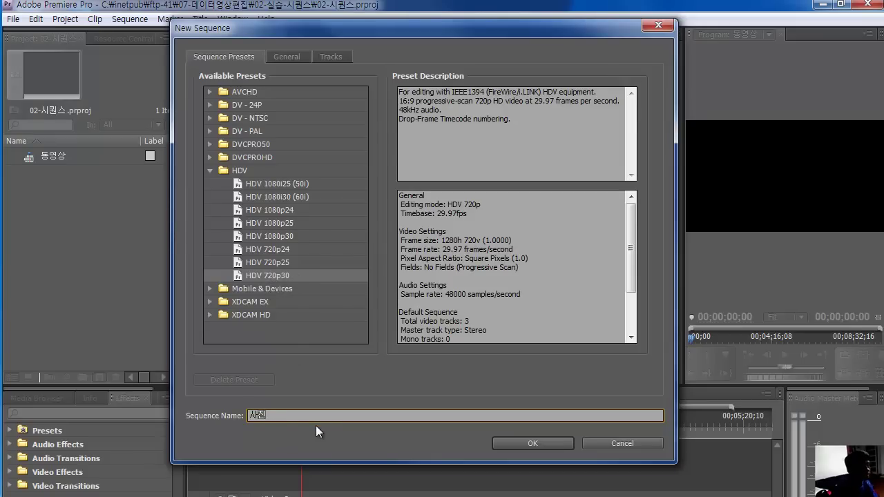
left_click(527, 446)
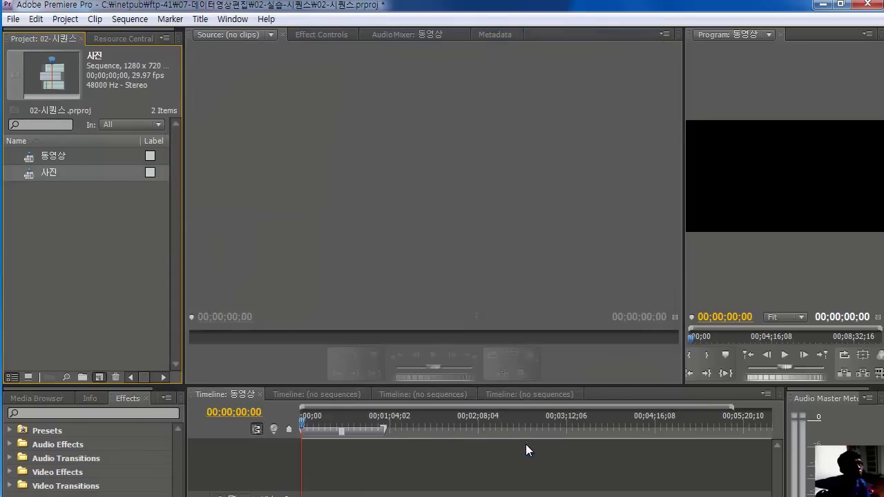
left_click(88, 236)
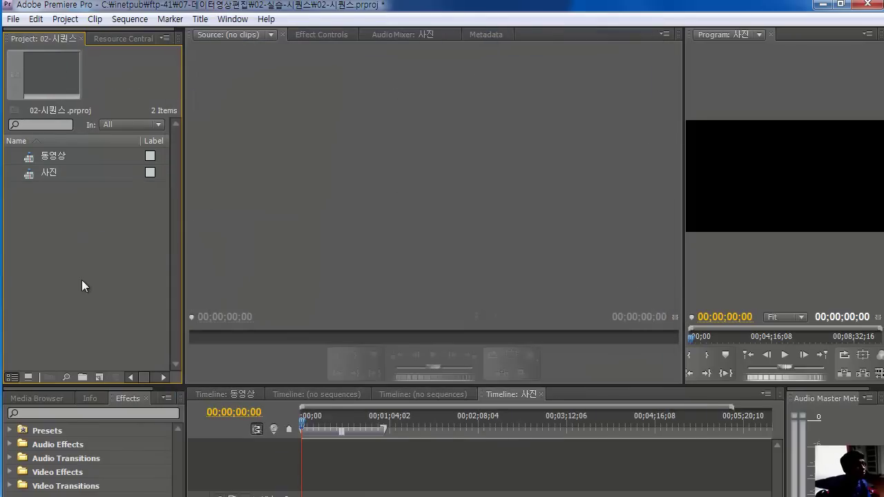
left_click(100, 377)
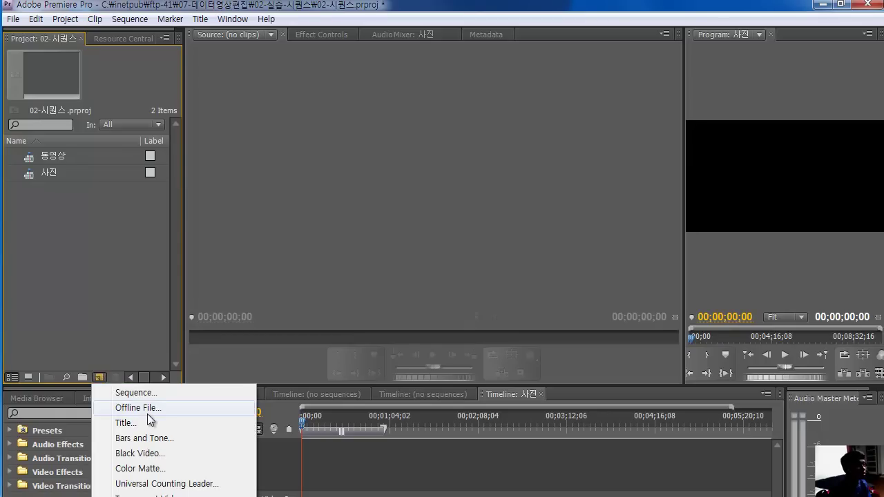
left_click(163, 349)
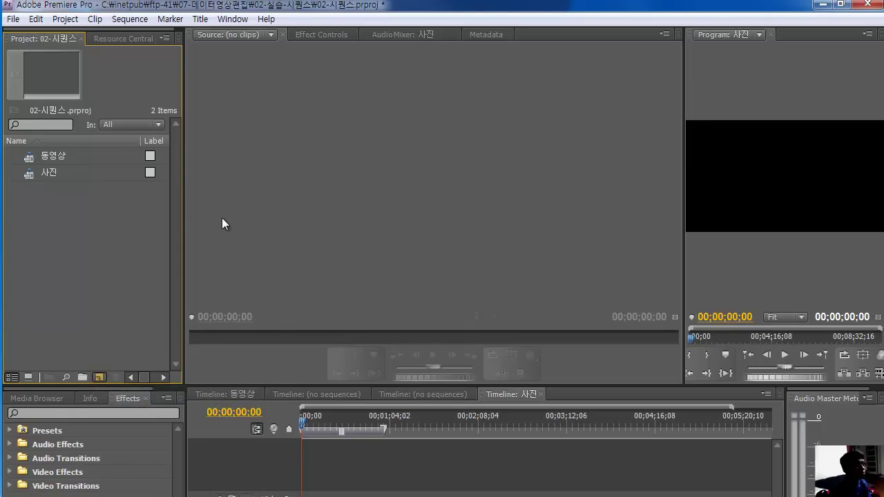
left_click_drag(346, 149, 347, 50)
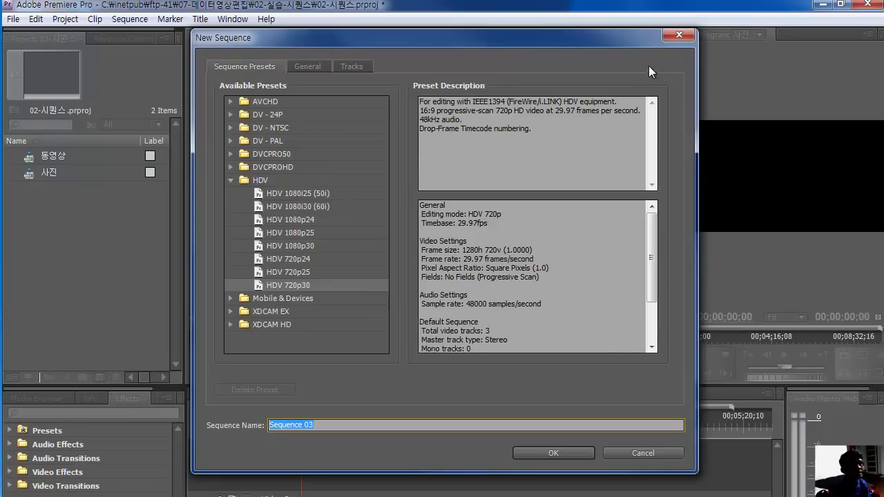
left_click(678, 36)
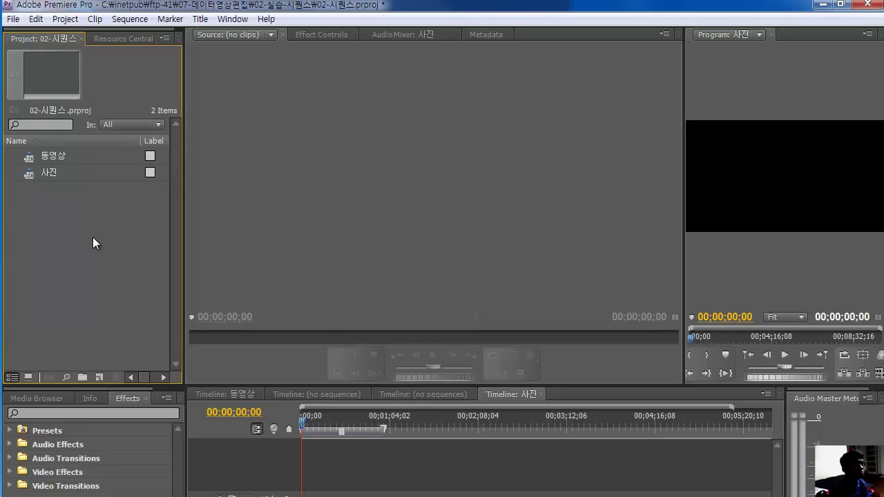
Add a third sequence named 음악 to the project, keeping the HDV 720p30 preset
left_click(98, 377)
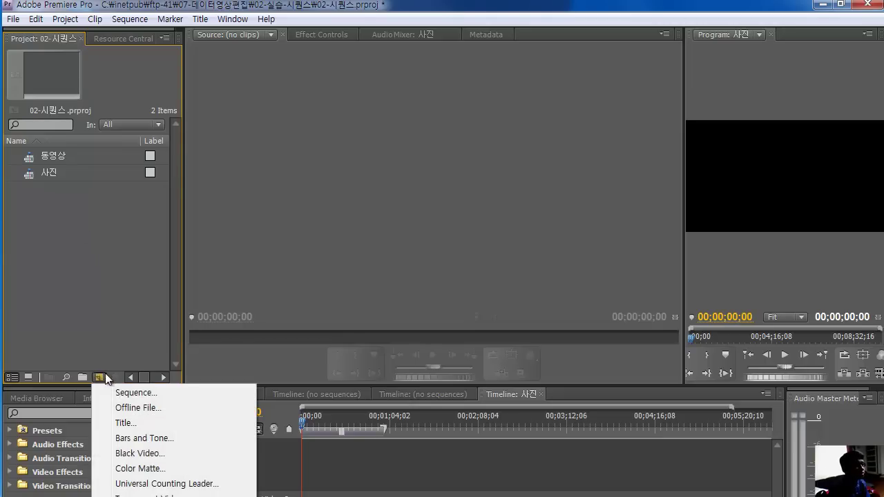
left_click(141, 395)
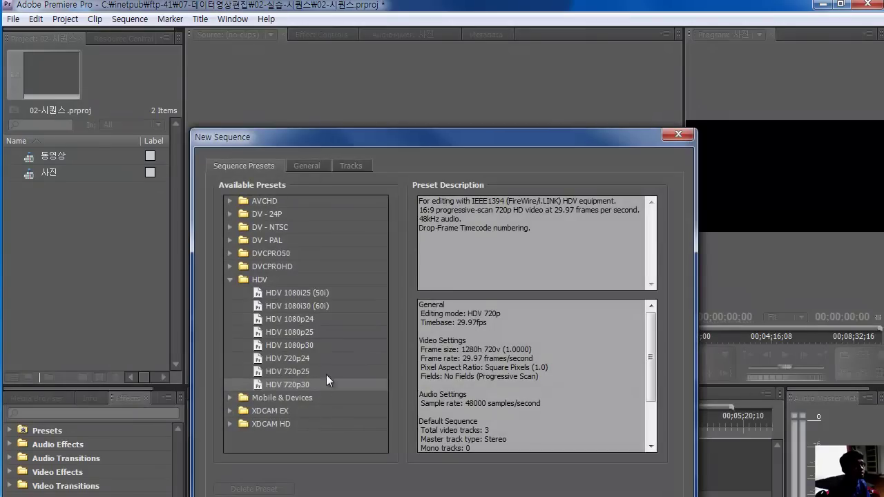
left_click_drag(394, 140, 361, 25)
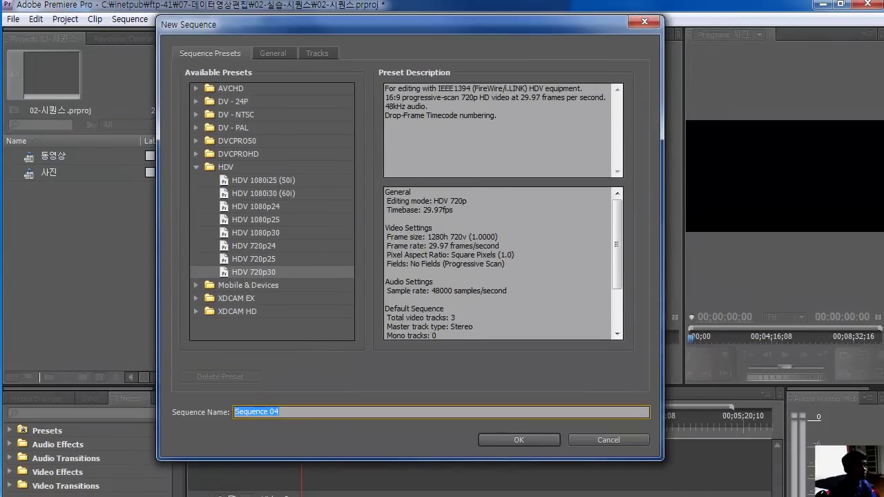
type("음악")
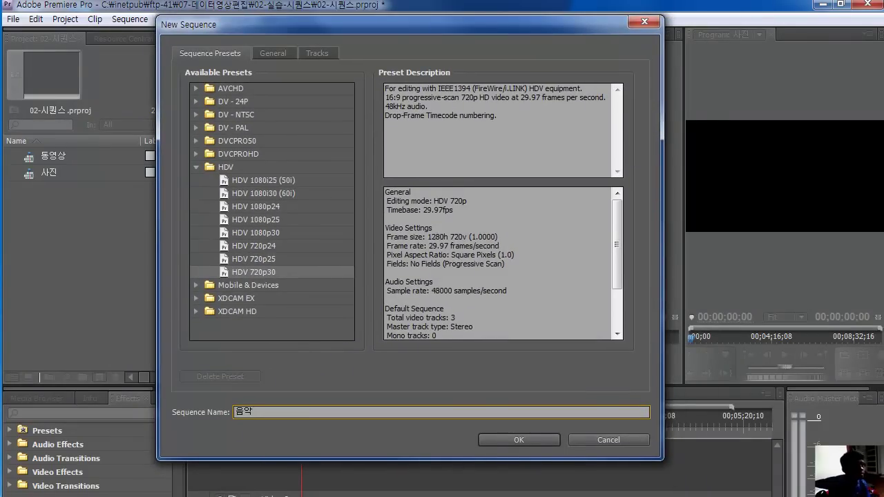
left_click(511, 439)
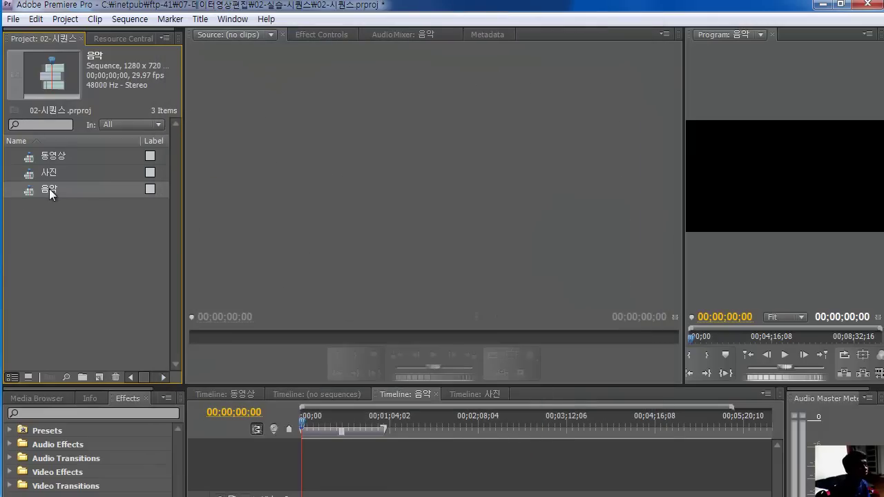
left_click(94, 259)
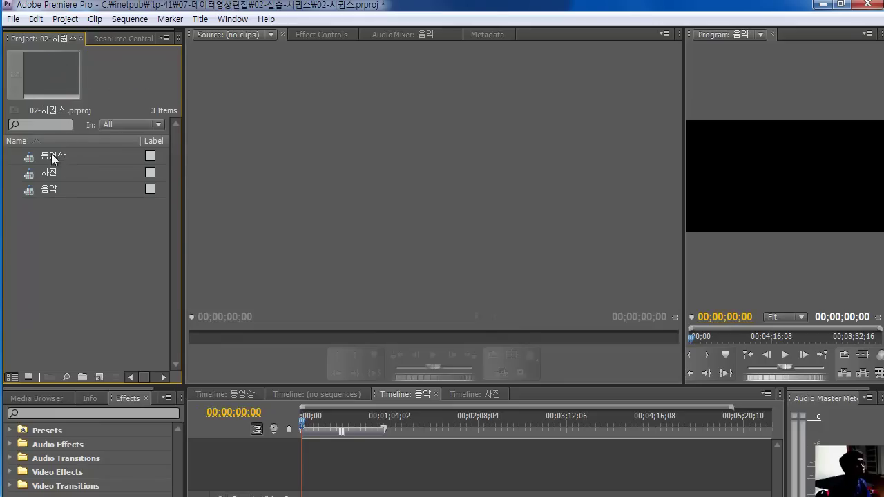
Create three bins at the project's root level, named 동영상, 사진 and 음악
left_click(82, 378)
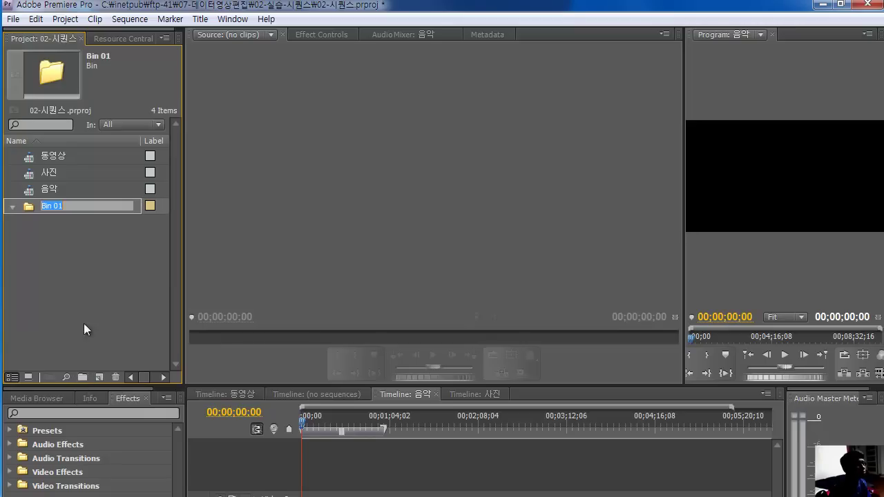
type("영상")
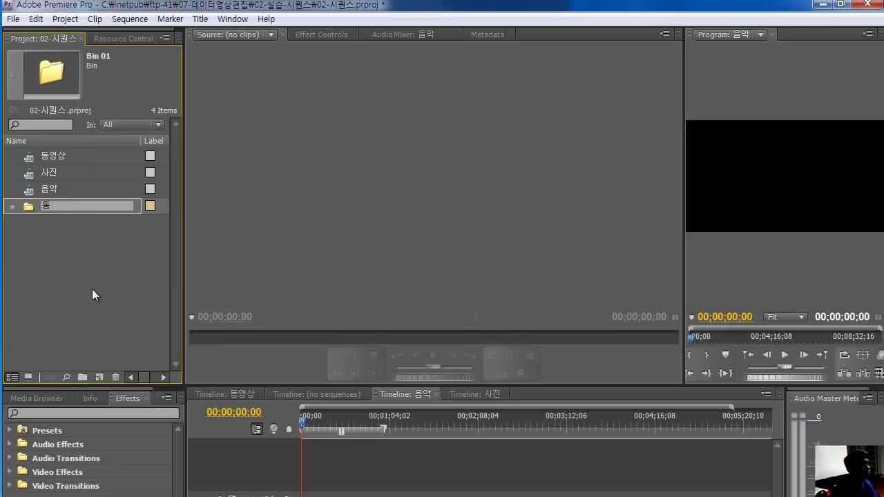
key("Return")
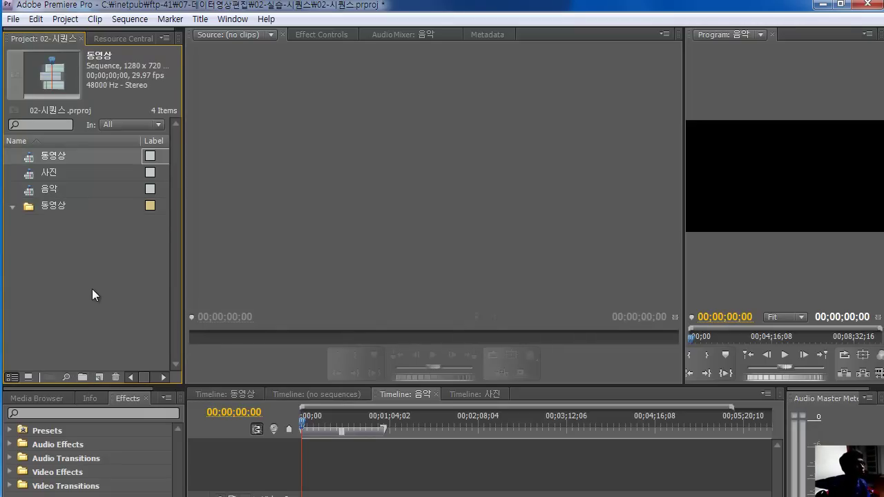
left_click(83, 376)
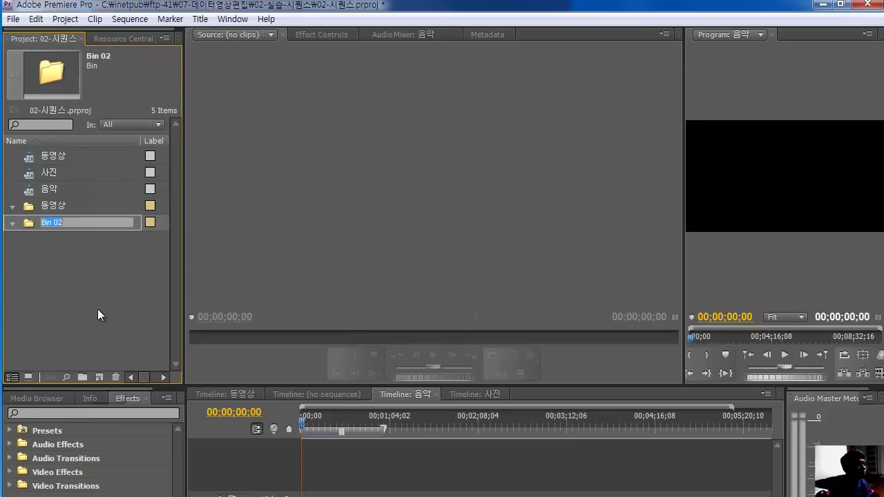
type("사진")
key("Return")
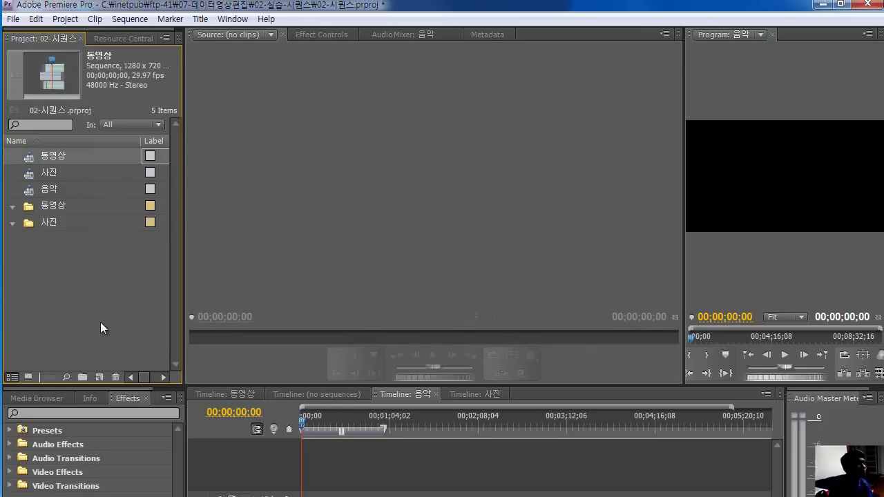
left_click(83, 378)
type("음아ㄱ")
key("Return")
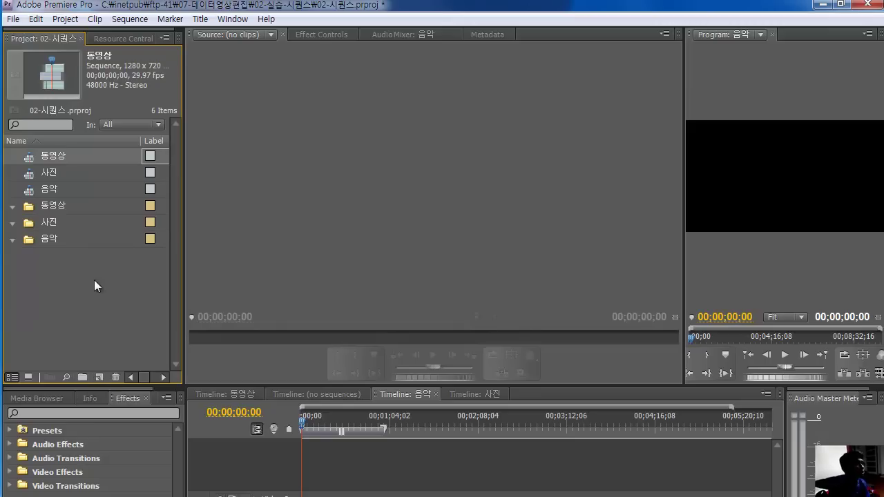
left_click(57, 285)
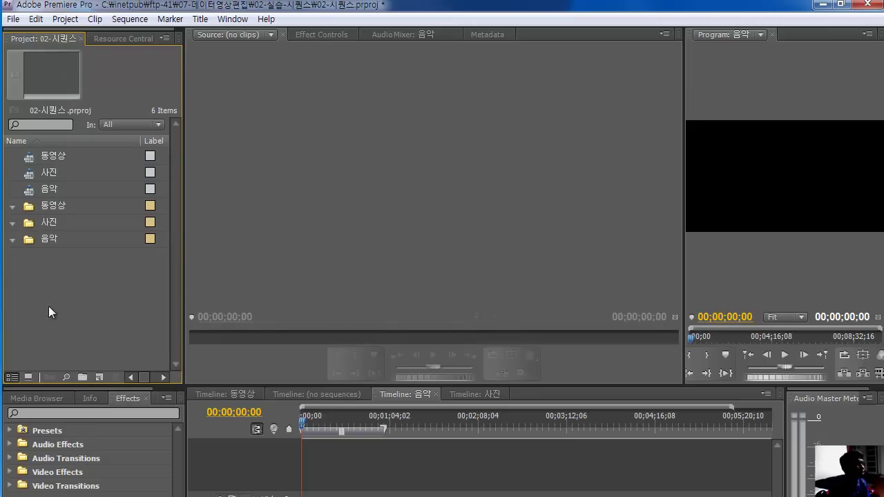
double_click(86, 304)
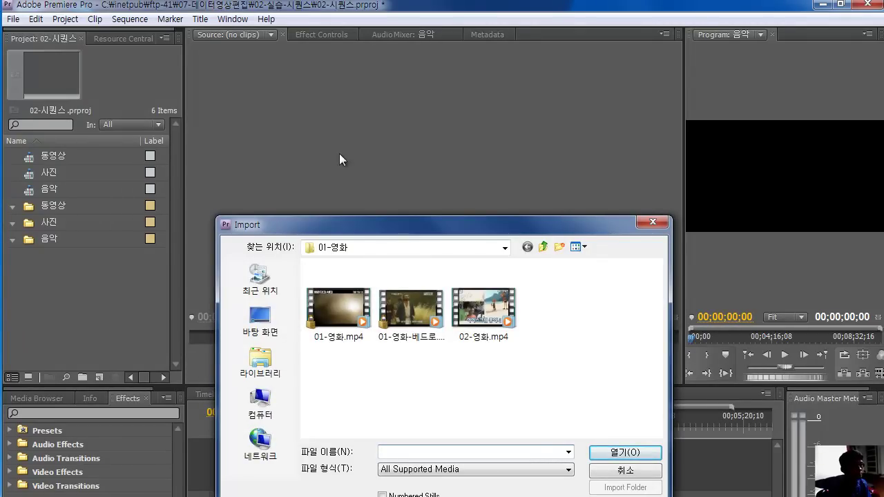
left_click(623, 469)
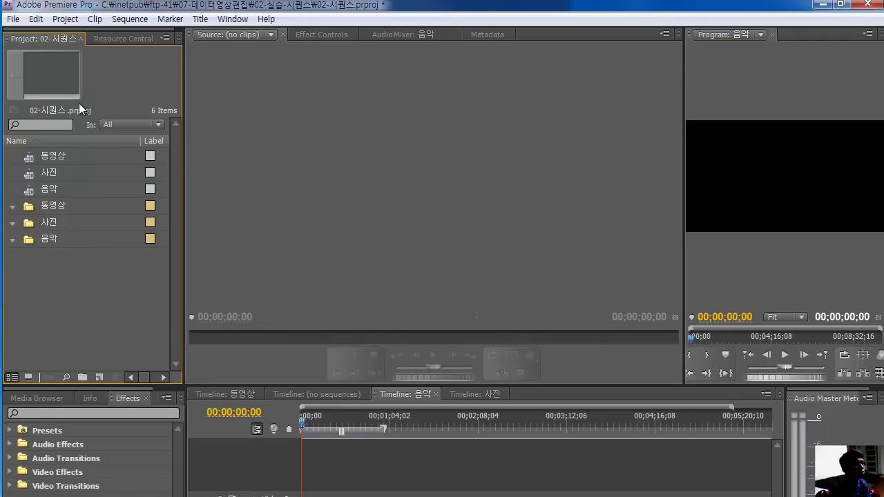
left_click(37, 19)
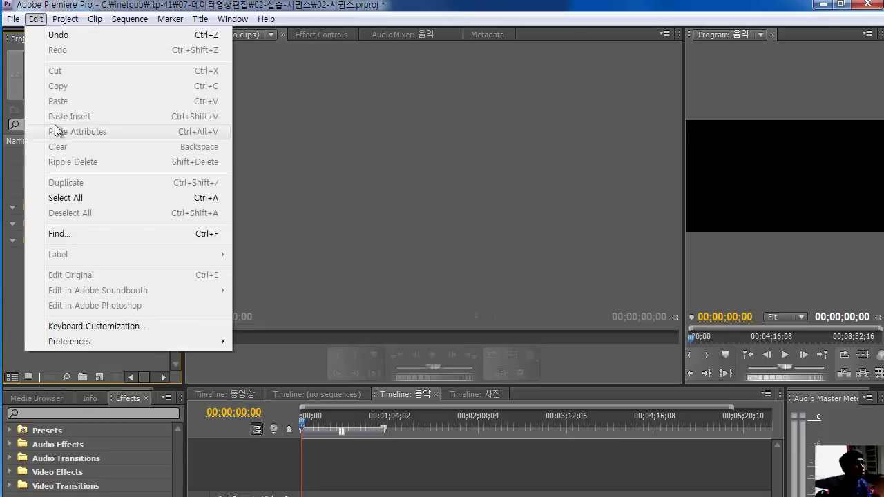
left_click(262, 337)
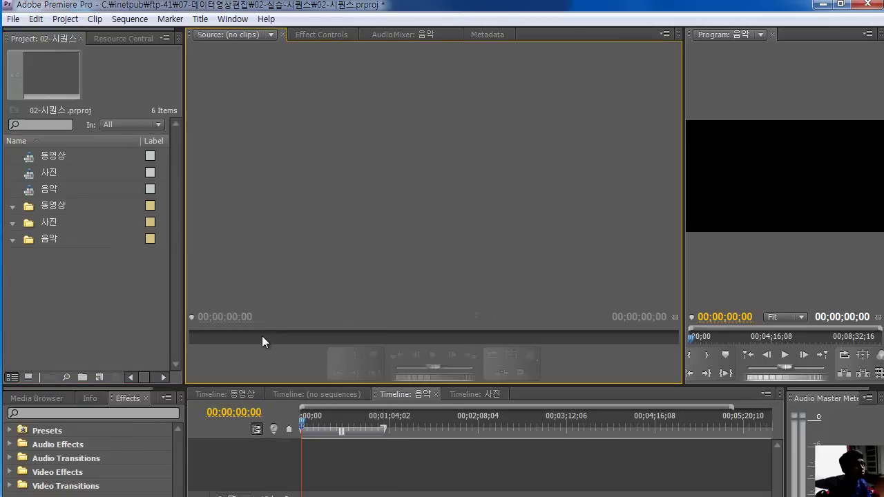
In the General preferences, set the still image default duration to 60 frames and enable default scale to frame size
left_click(37, 19)
mouse_move(100, 341)
left_click(255, 342)
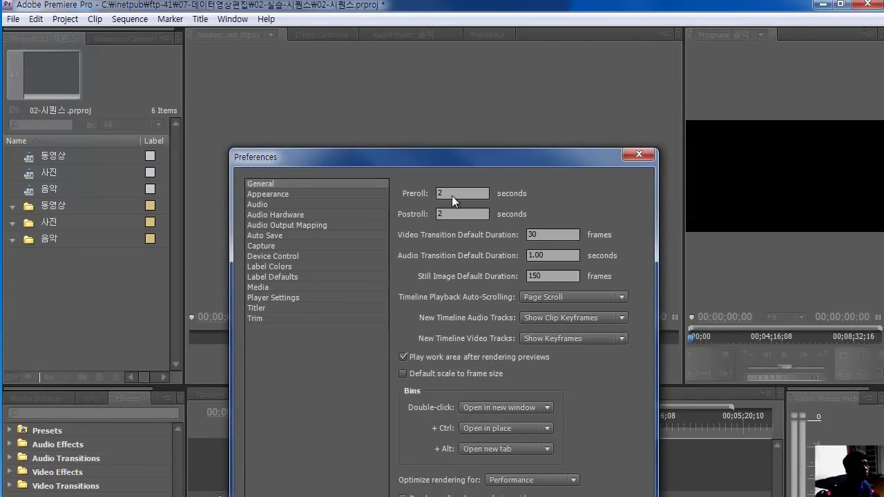
double_click(556, 275)
type("60")
left_click_drag(428, 163, 347, 51)
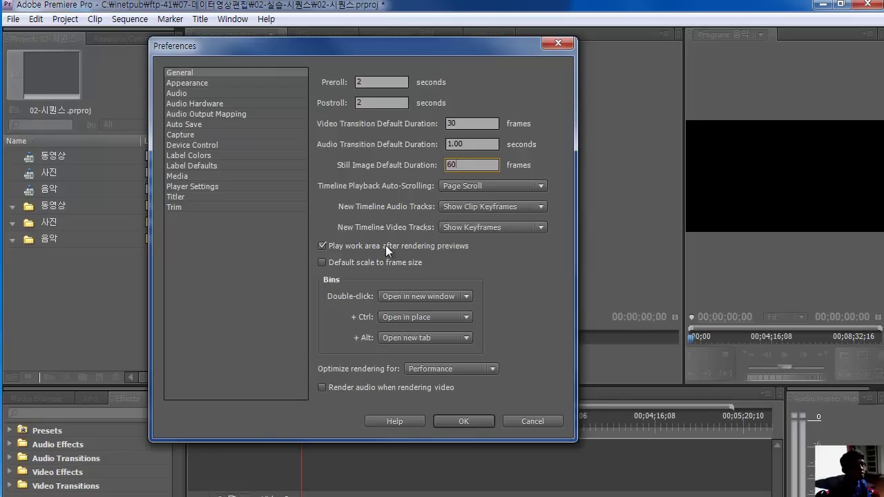
left_click(322, 263)
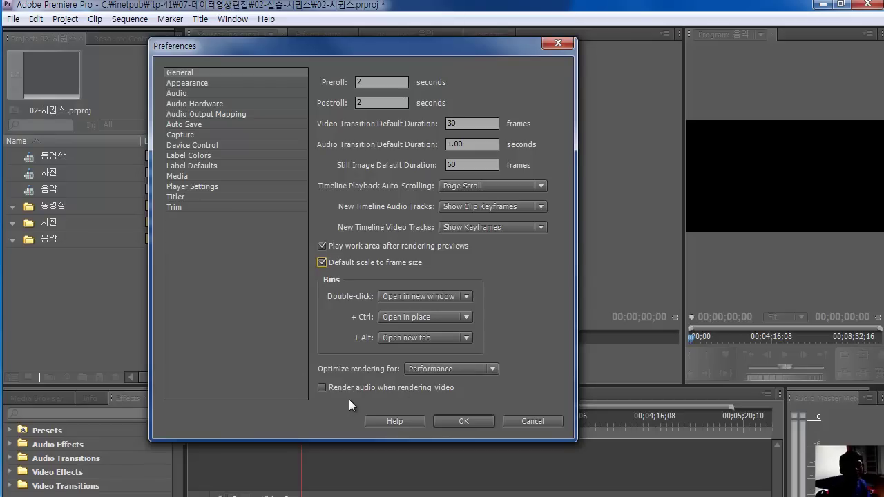
left_click(466, 422)
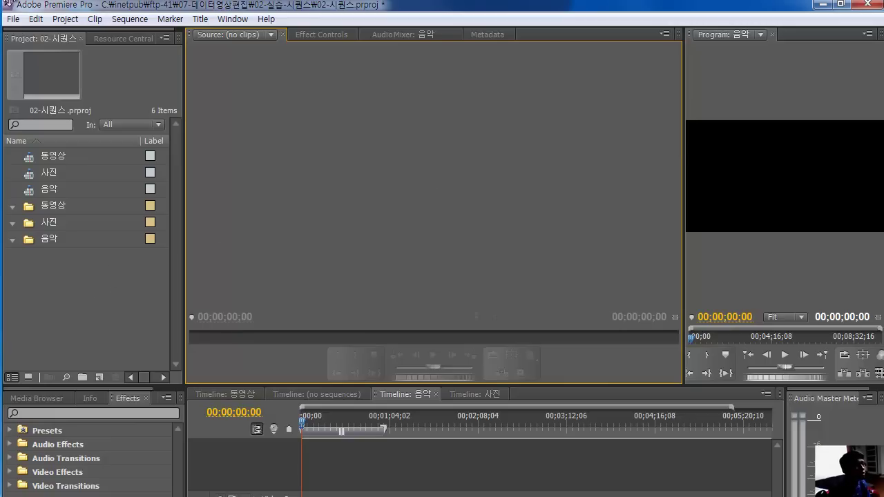
left_click(13, 19)
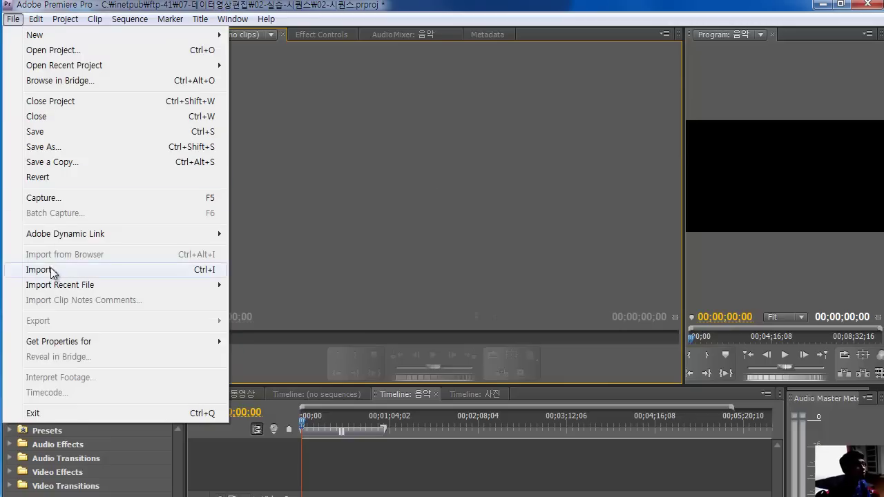
left_click(328, 225)
left_click(92, 265)
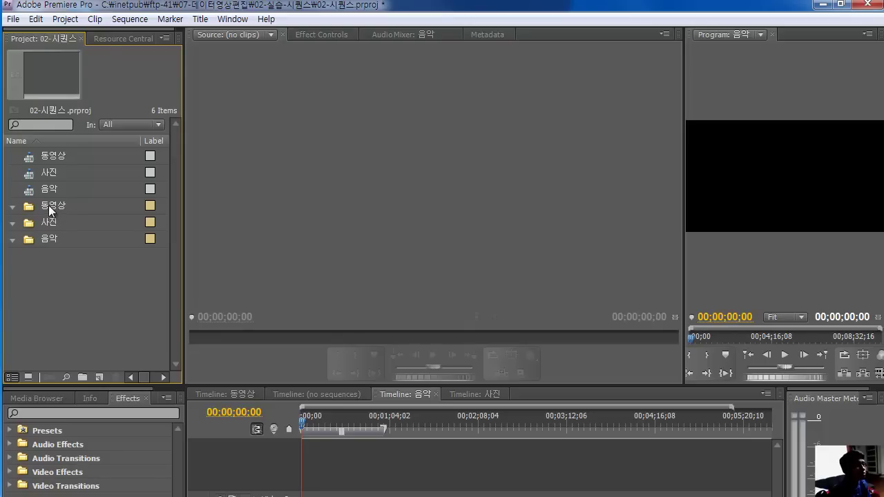
Import all three MP4 clips from the 01-영화 folder inside 01-clip into the 동영상 bin
left_click(48, 209)
right_click(28, 206)
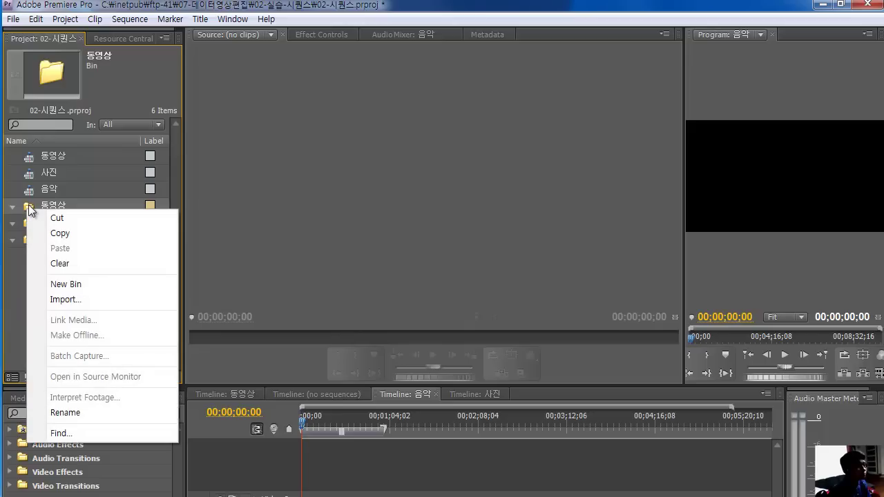
left_click(62, 300)
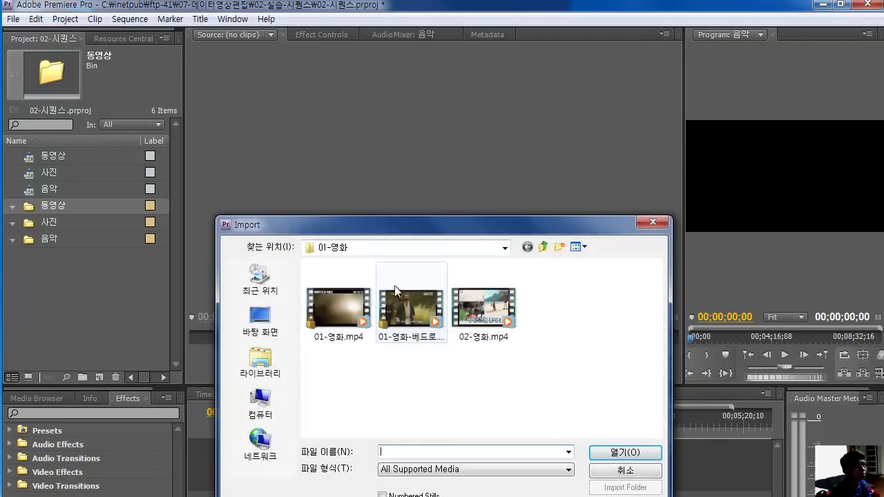
left_click(544, 248)
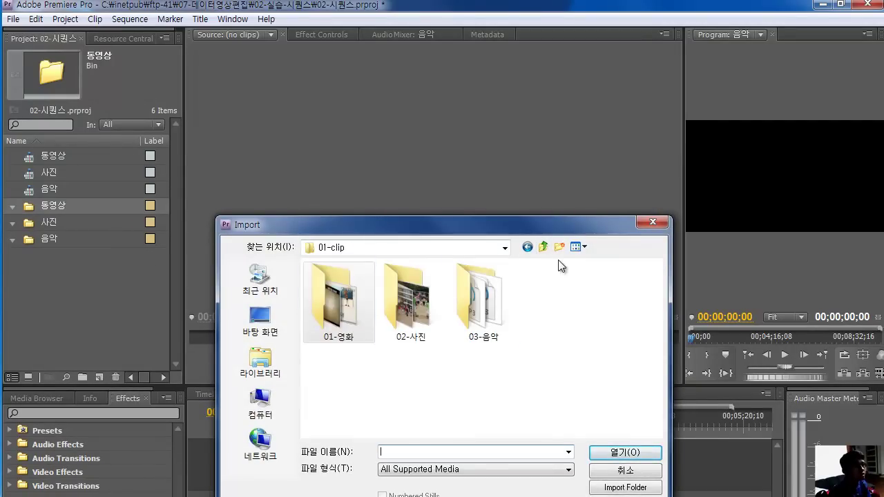
double_click(344, 323)
left_click_drag(541, 397, 205, 284)
left_click(610, 453)
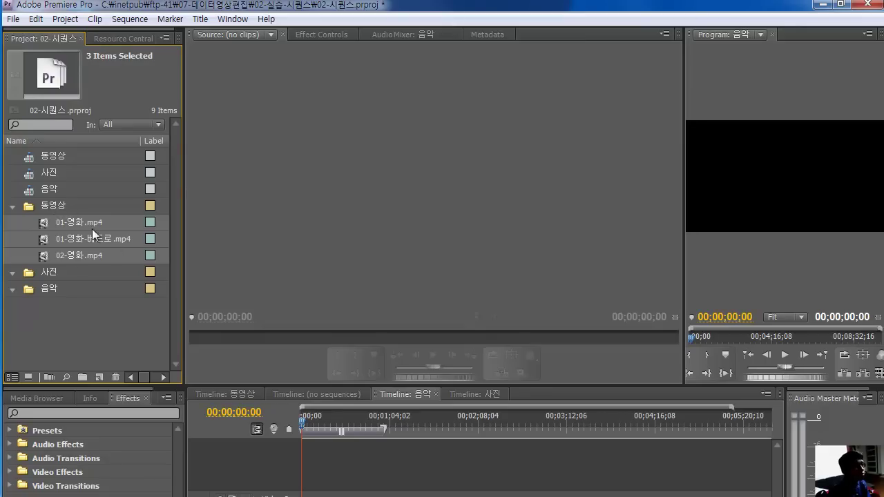
Import the five JPG photos from the 02-사진 folder inside 01-clip into the 사진 bin
left_click(54, 273)
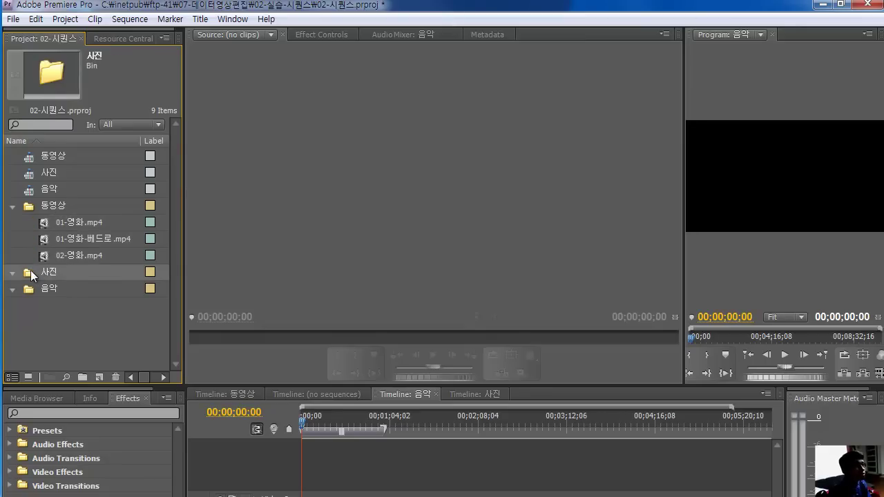
right_click(30, 270)
left_click(29, 353)
left_click(50, 276)
right_click(29, 278)
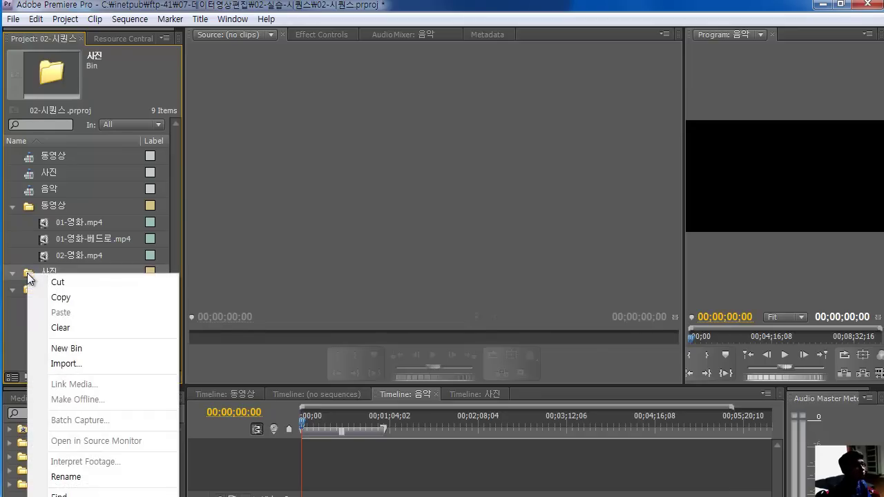
left_click(73, 365)
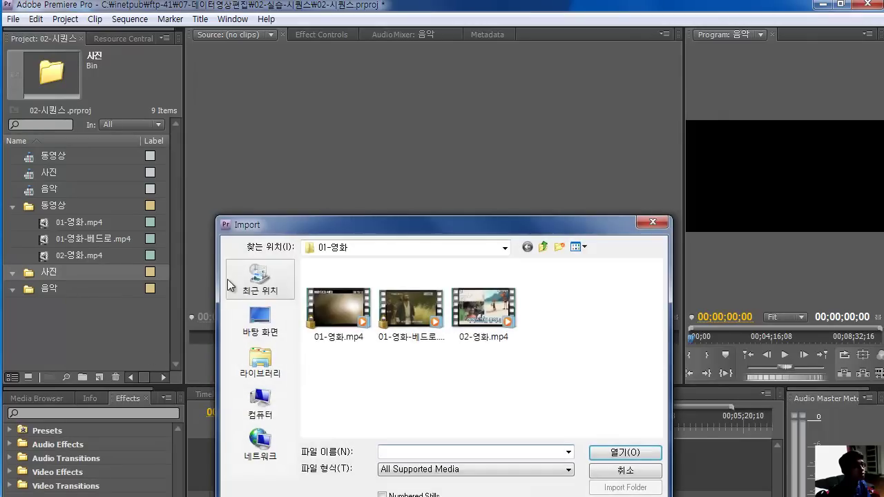
left_click(549, 249)
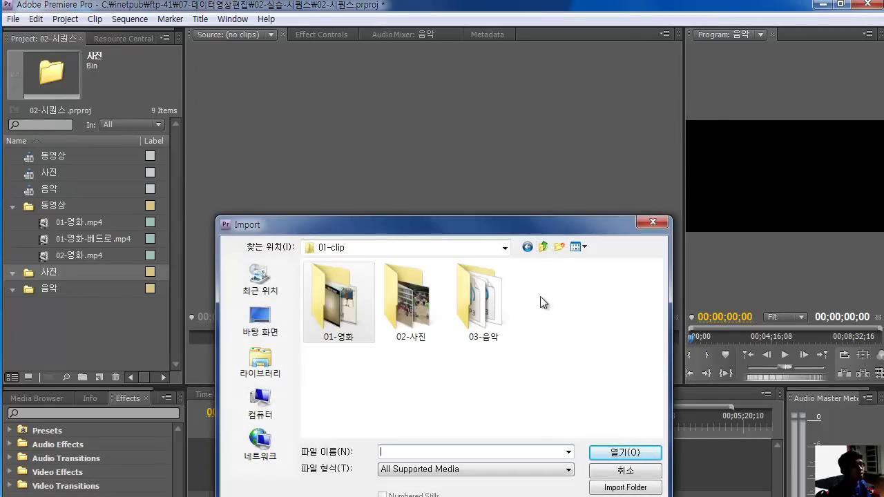
double_click(417, 311)
left_click(417, 320)
left_click_drag(558, 409, 271, 290)
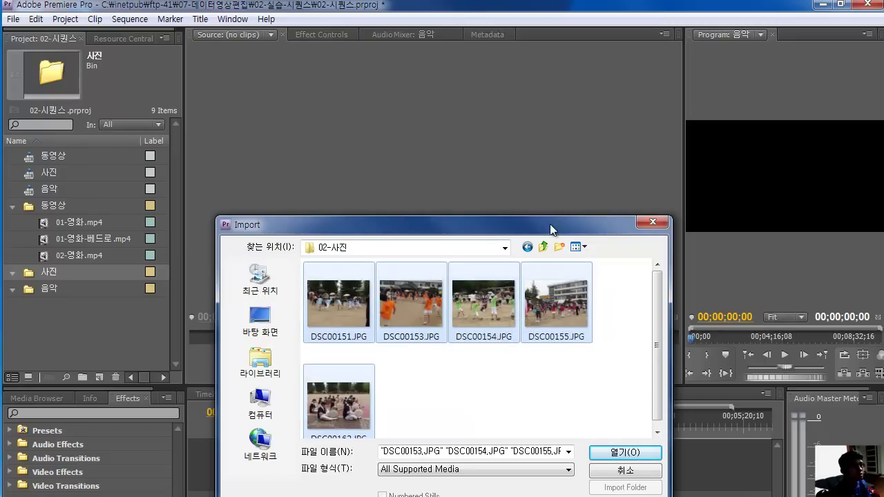
left_click_drag(550, 226, 555, 151)
left_click(616, 381)
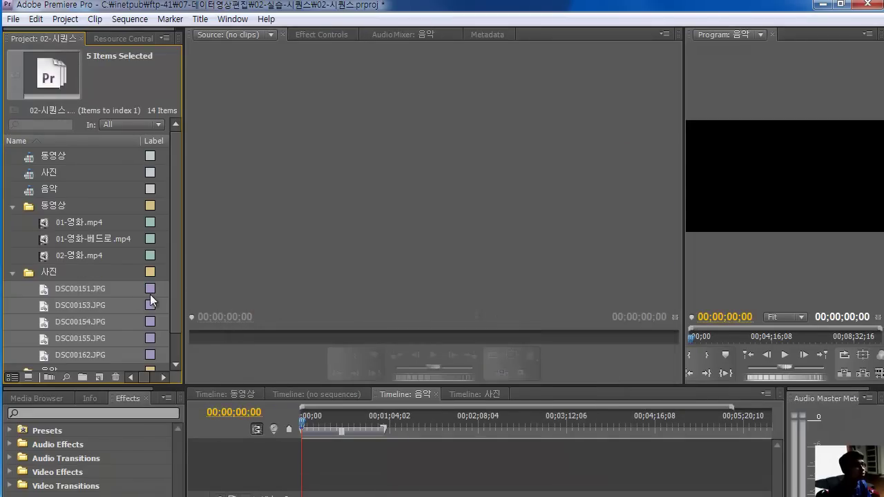
Import the second audio file, 02-피아노-드뷔시, from the 03-음악 folder inside 01-clip into the 음악 bin
scroll(101, 340, "down", 1)
left_click(47, 354)
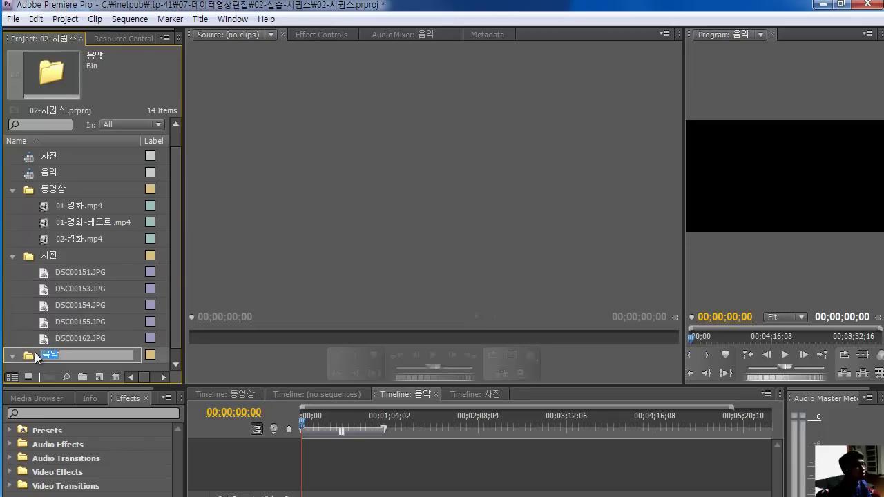
right_click(31, 354)
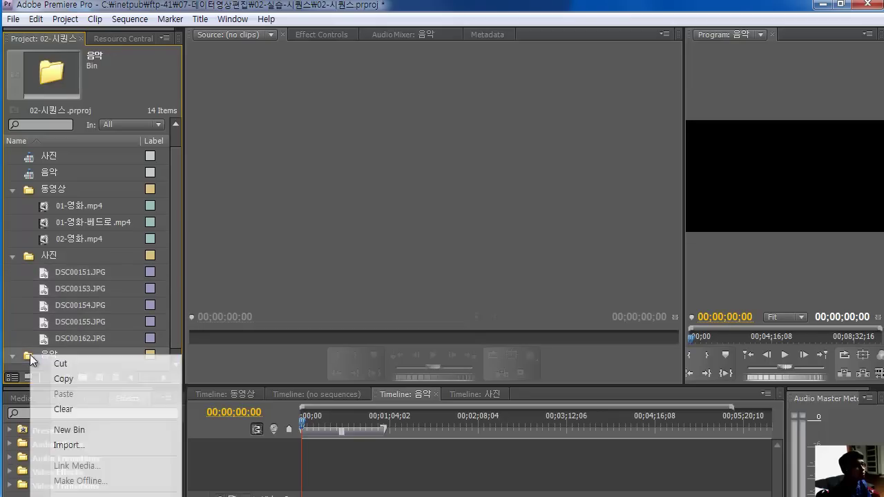
left_click(72, 445)
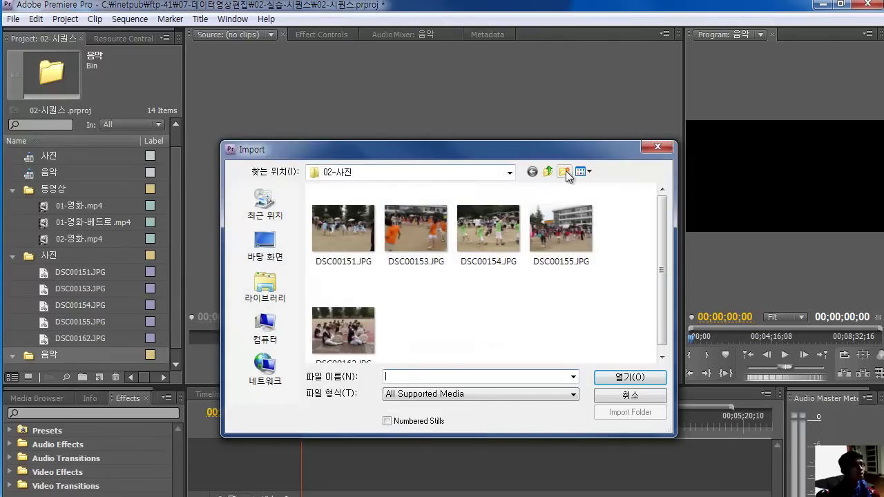
left_click(566, 170)
left_click(547, 172)
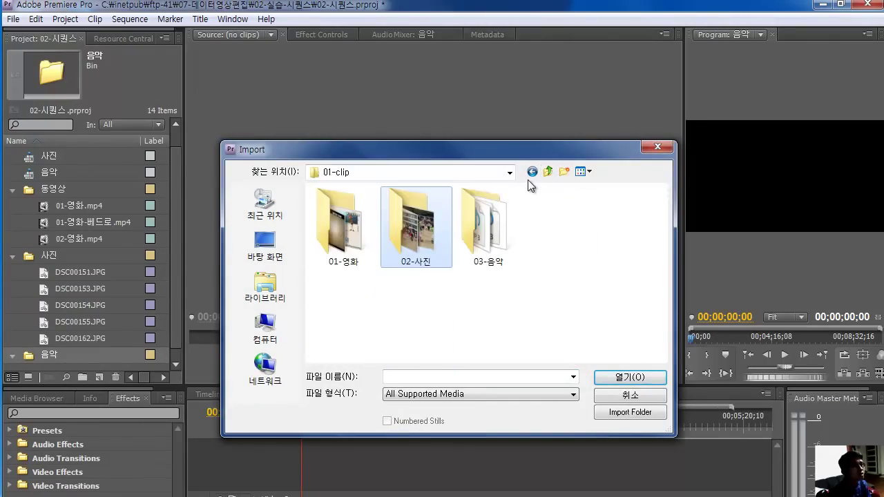
left_click(488, 228)
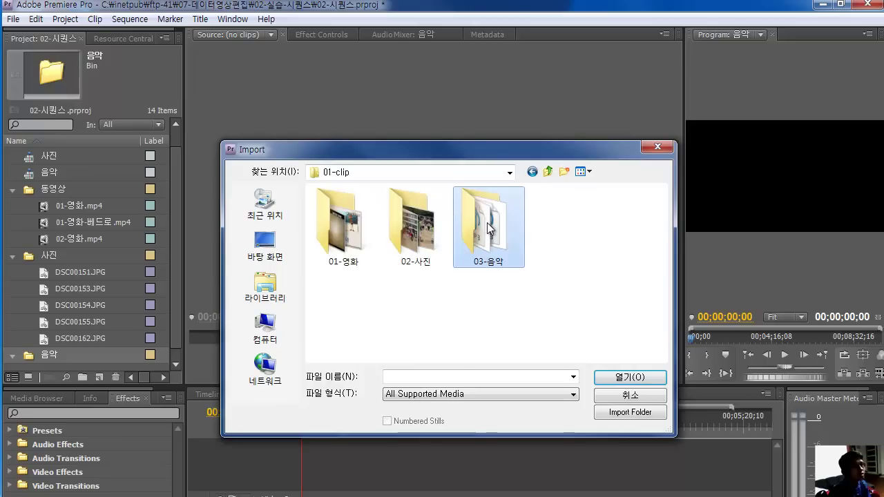
double_click(471, 223)
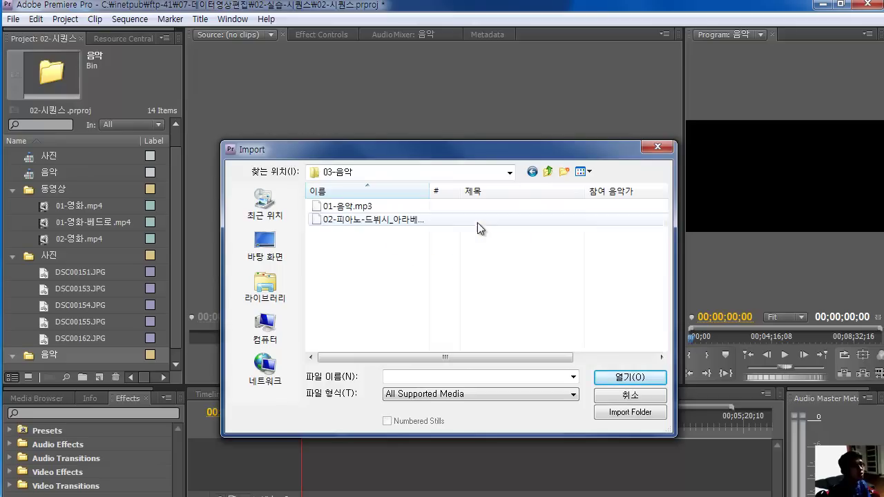
double_click(360, 220)
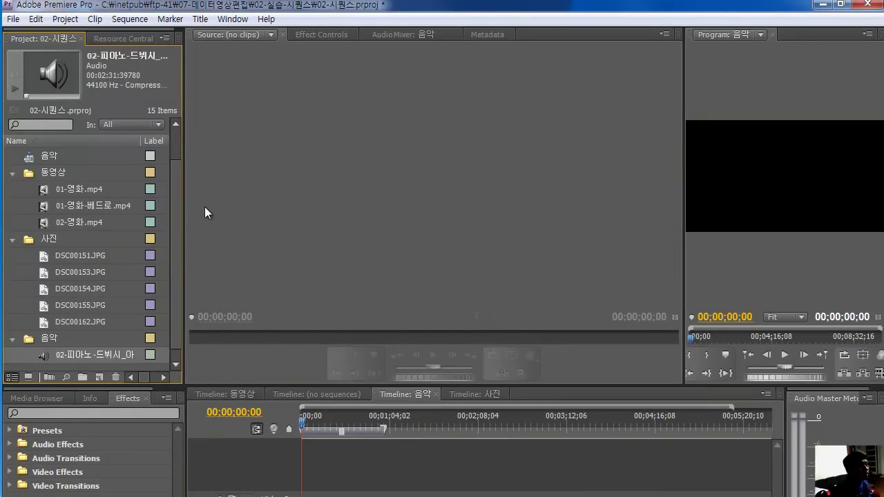
Open the 동영상 sequence in the timeline
left_click_drag(179, 195, 182, 129)
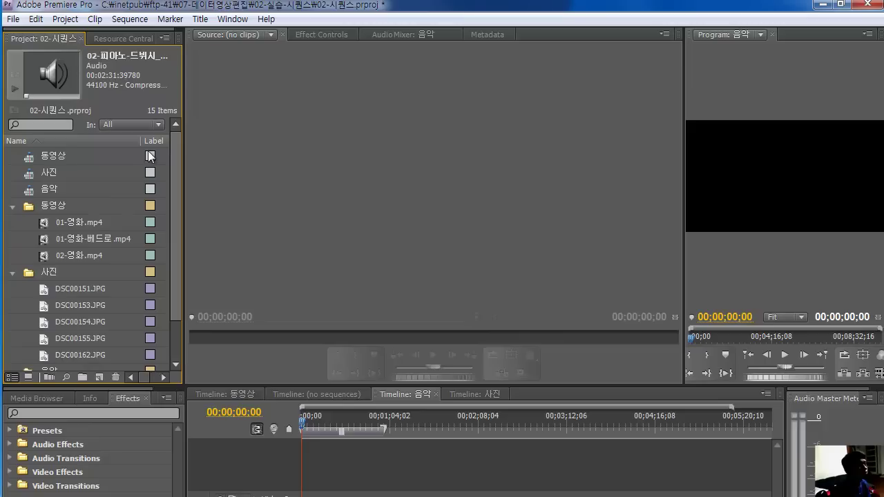
left_click(31, 159)
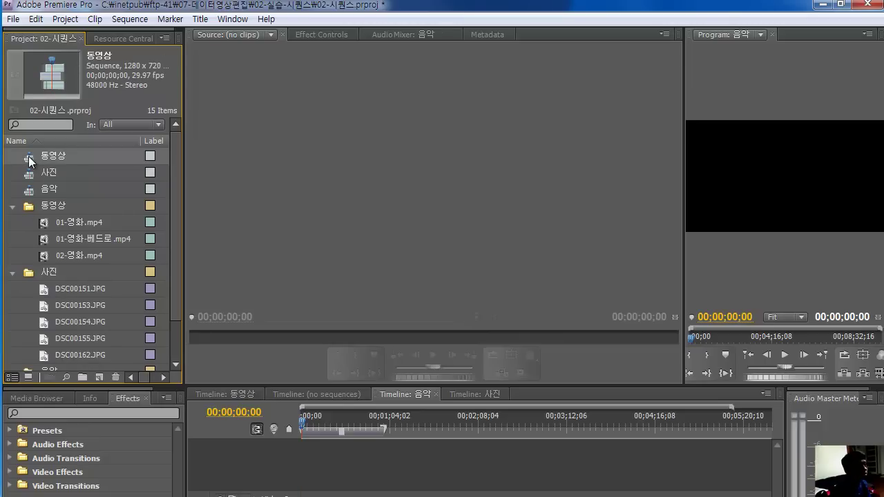
double_click(30, 159)
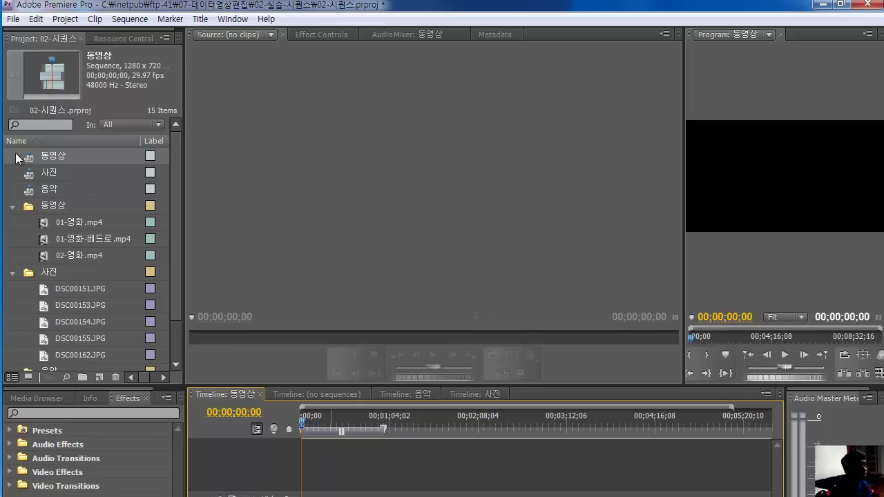
Automate the three MP4 clips to the 동영상 sequence in selection order, sequentially, with a 30-frame overlap and default audio and video transitions
left_click(68, 224)
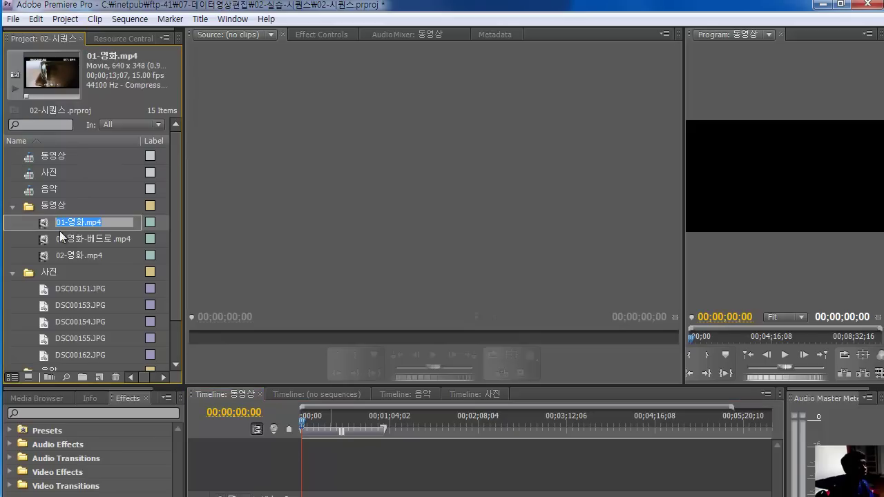
left_click(43, 239, "ctrl")
left_click(56, 255, "ctrl")
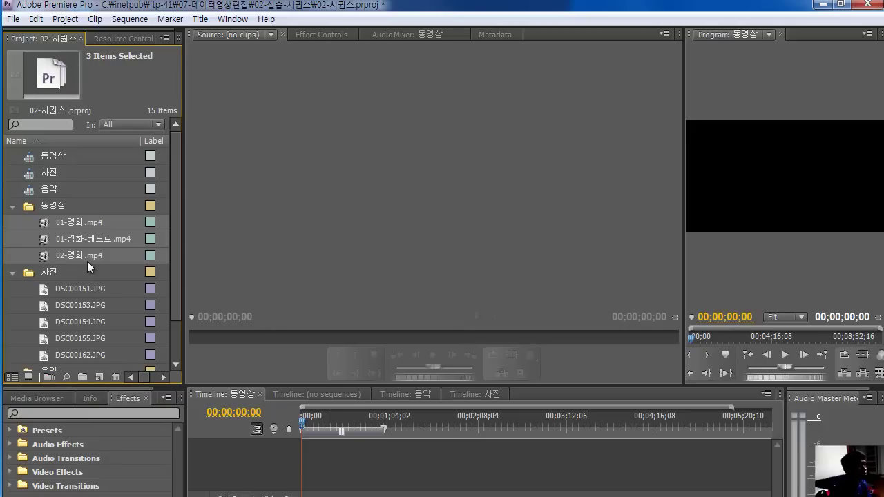
left_click(49, 378)
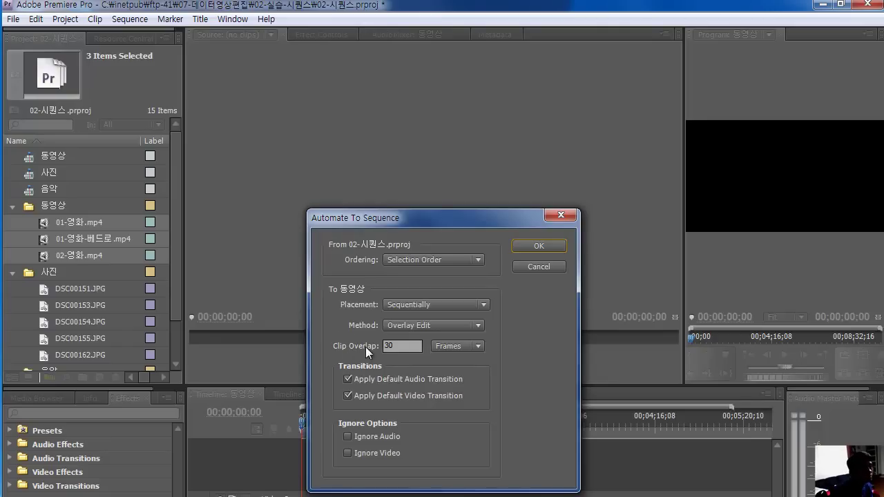
left_click(392, 351)
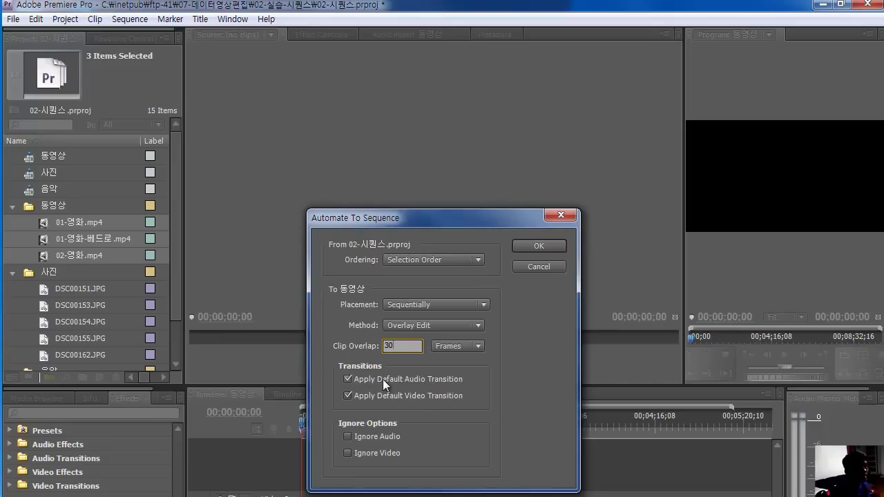
left_click(541, 246)
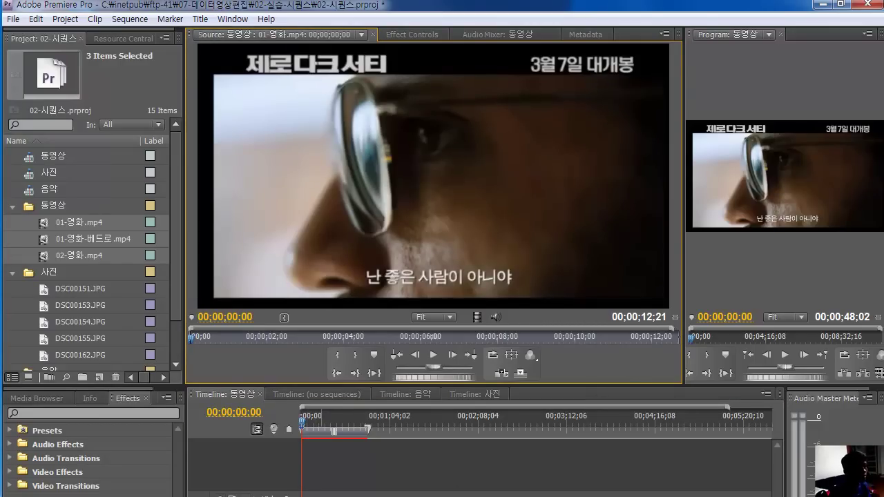
Review the default video transition, audio transition and still image durations in the General preferences
left_click(35, 19)
mouse_move(103, 342)
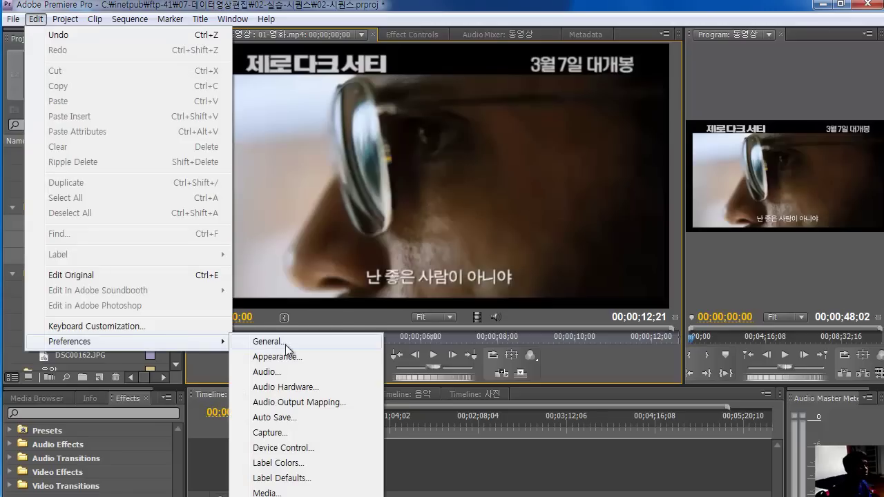
left_click(302, 318)
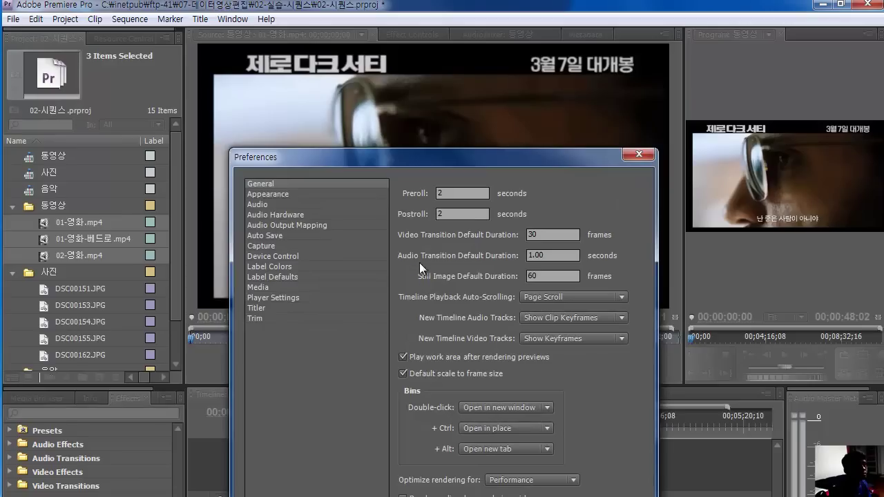
left_click(639, 154)
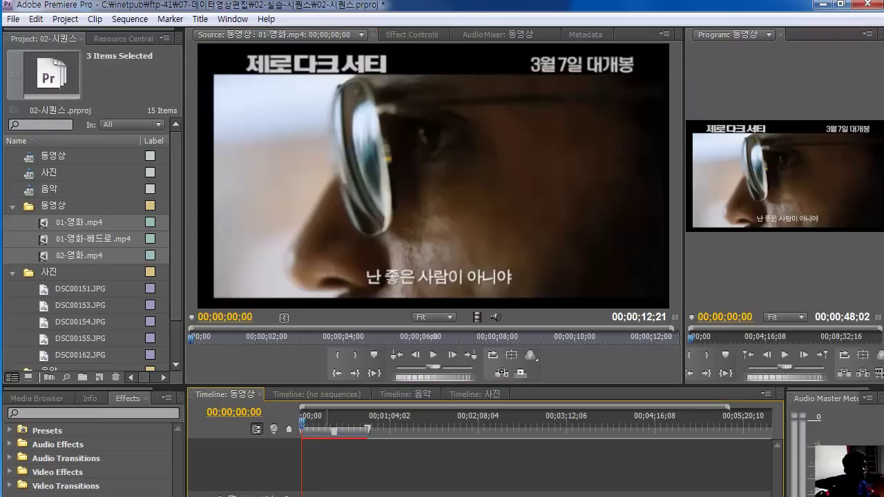
Open the first and second clips of the 동영상 sequence in the Source monitor to compare their durations
double_click(328, 496)
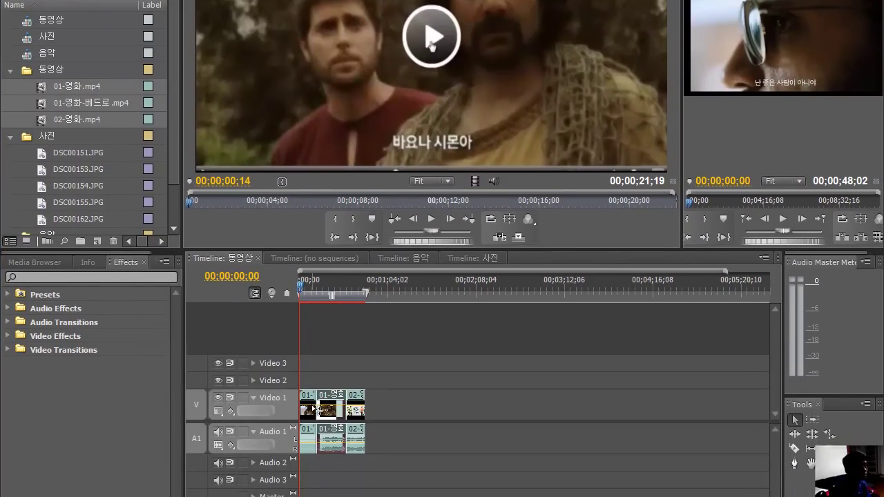
left_click(310, 412)
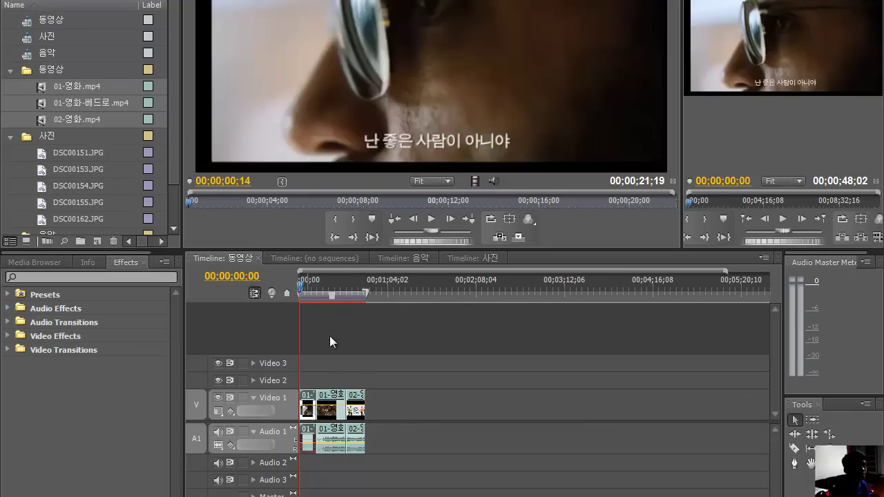
double_click(333, 417)
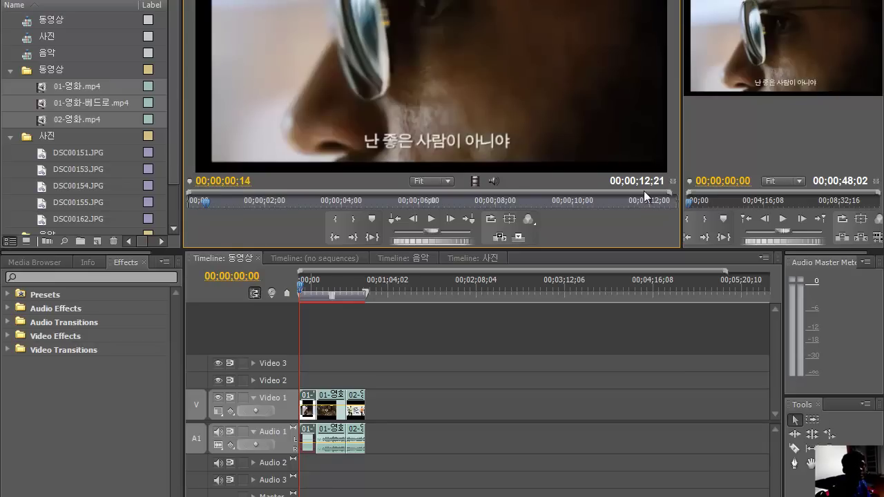
double_click(339, 418)
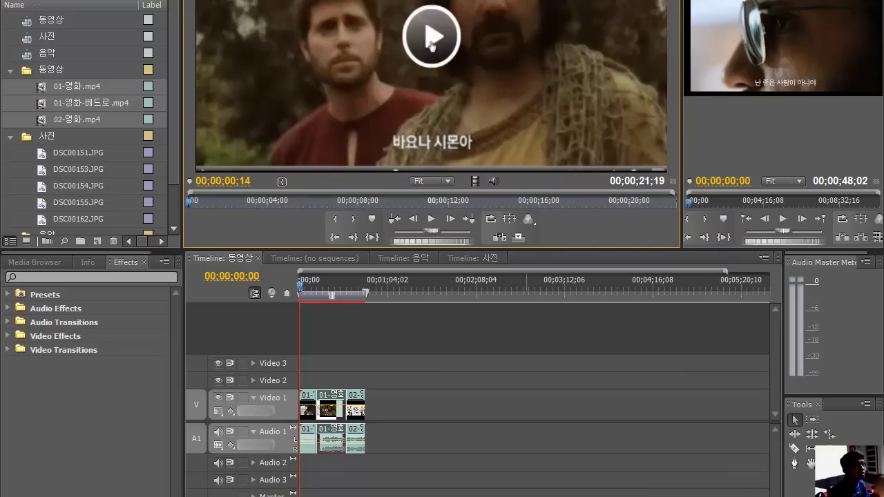
key("alt+e")
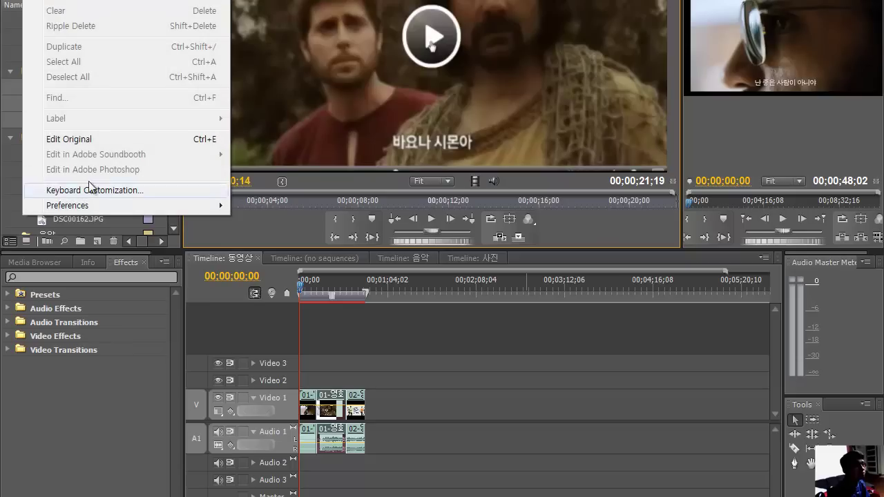
left_click(469, 327)
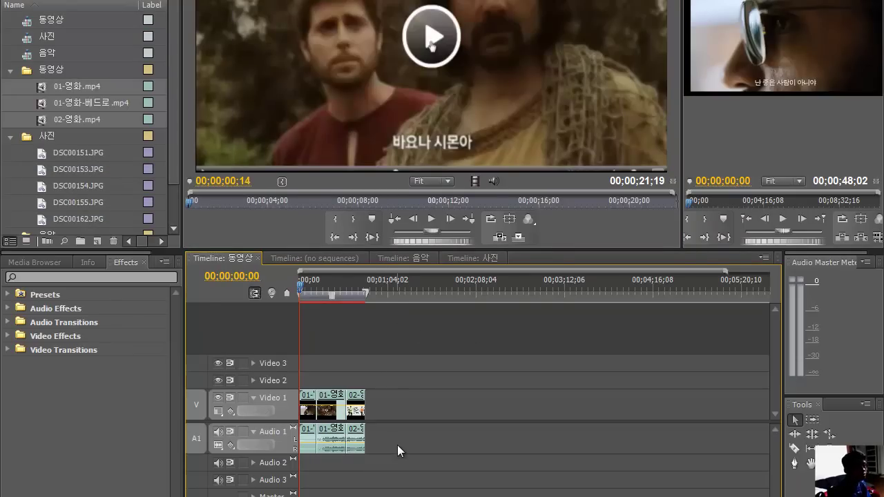
Set the duration of all three clips in the 동영상 sequence to 00;00;03;10, with ripple edit shifting the trailing clips
left_click_drag(398, 445, 274, 382)
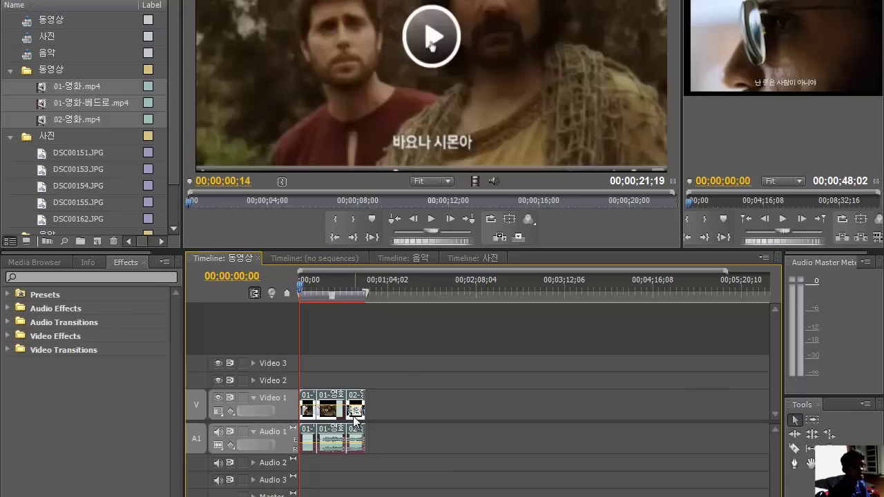
right_click(331, 413)
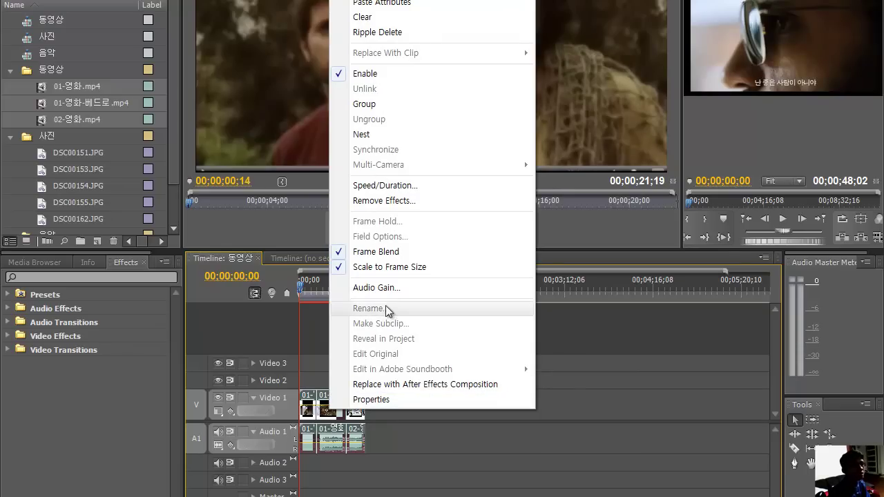
left_click(378, 187)
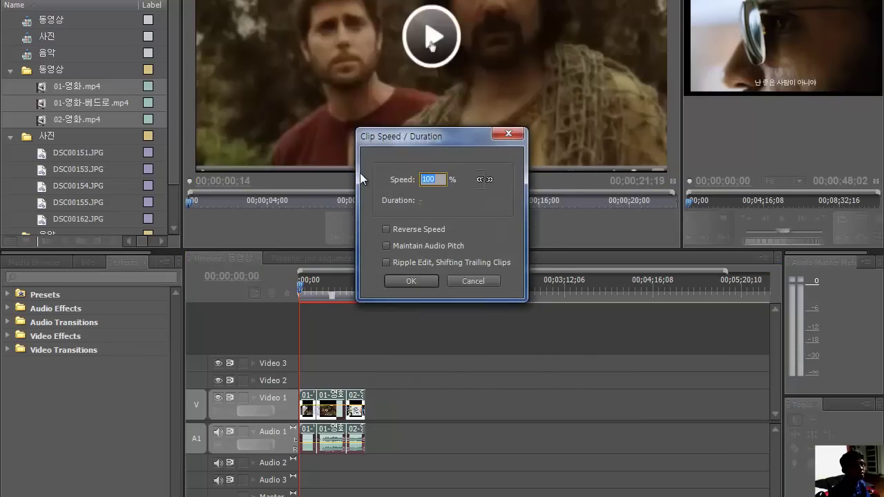
left_click(485, 179)
left_click(485, 180)
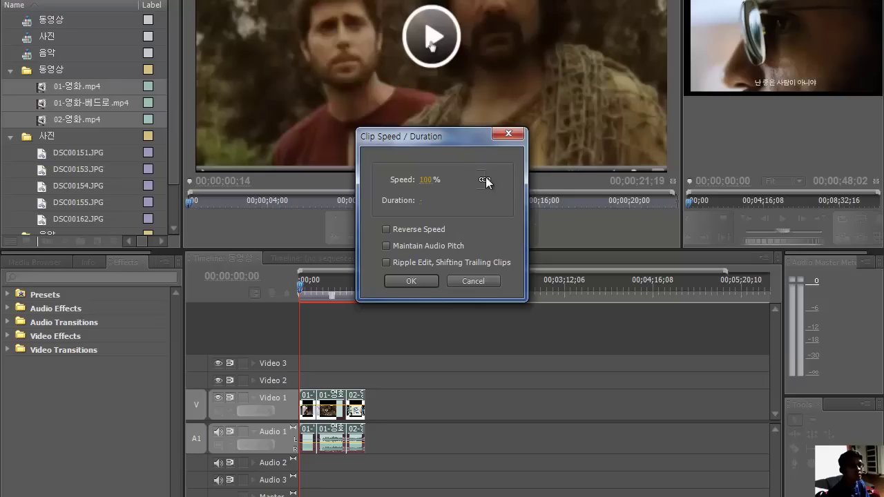
left_click(426, 200)
left_click_drag(466, 199, 160, 198)
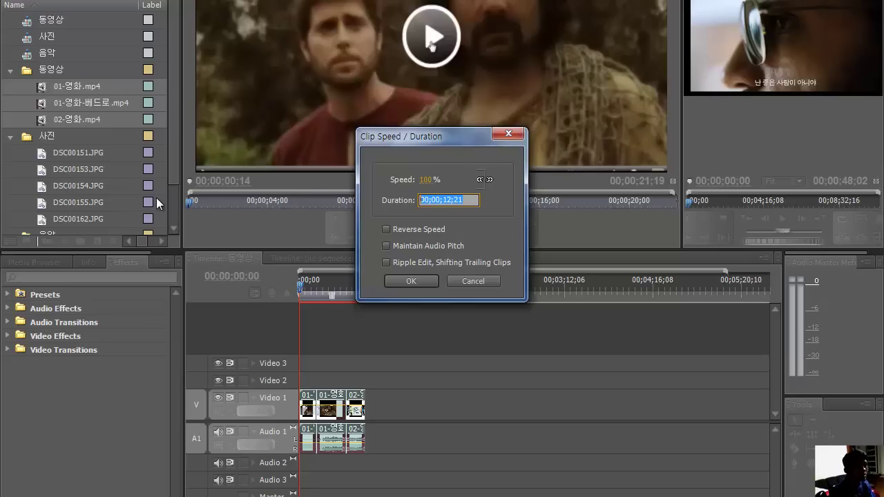
type("3")
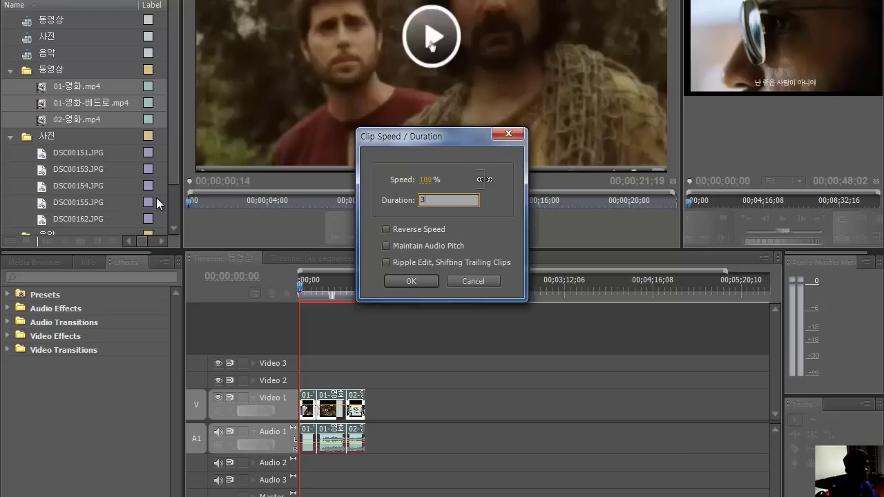
type("10")
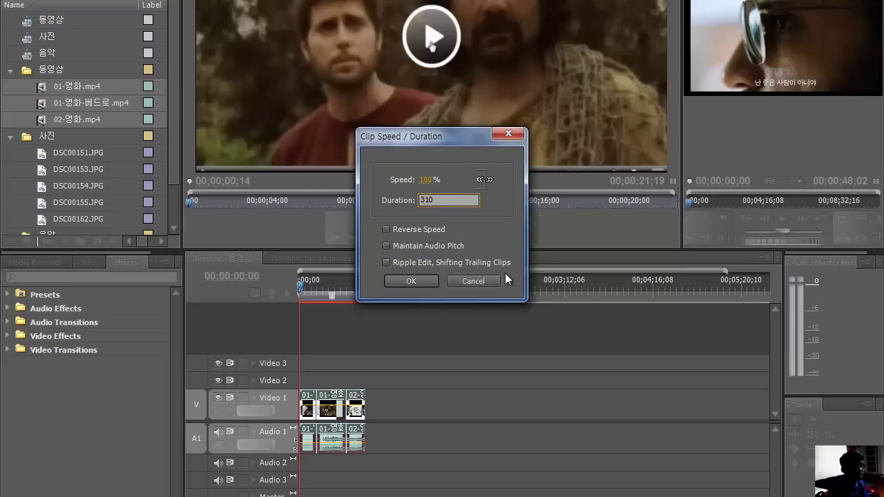
left_click(451, 263)
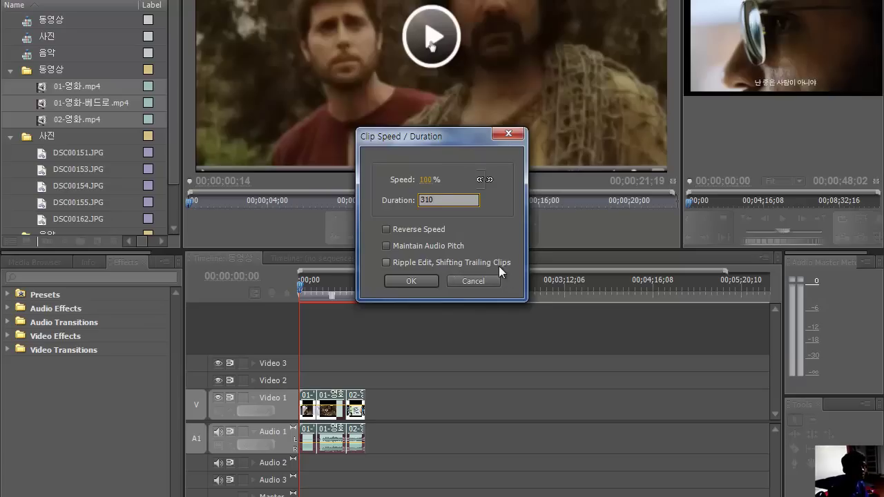
left_click(453, 265)
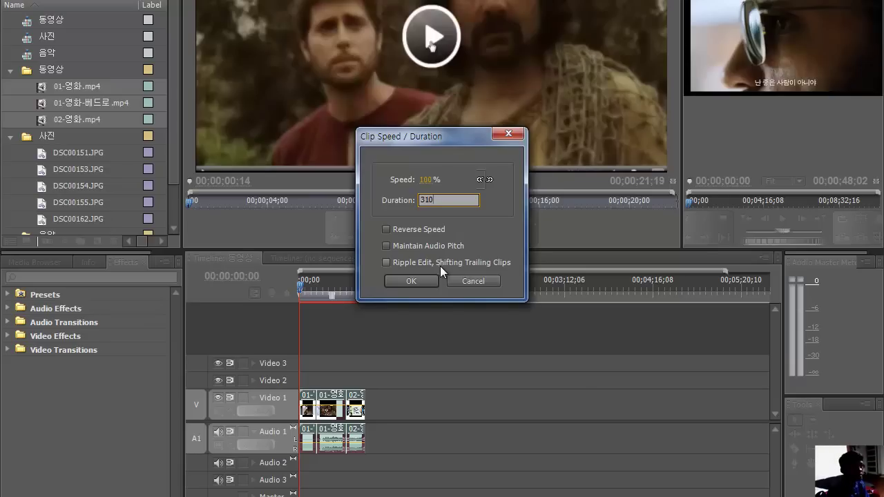
left_click(385, 263)
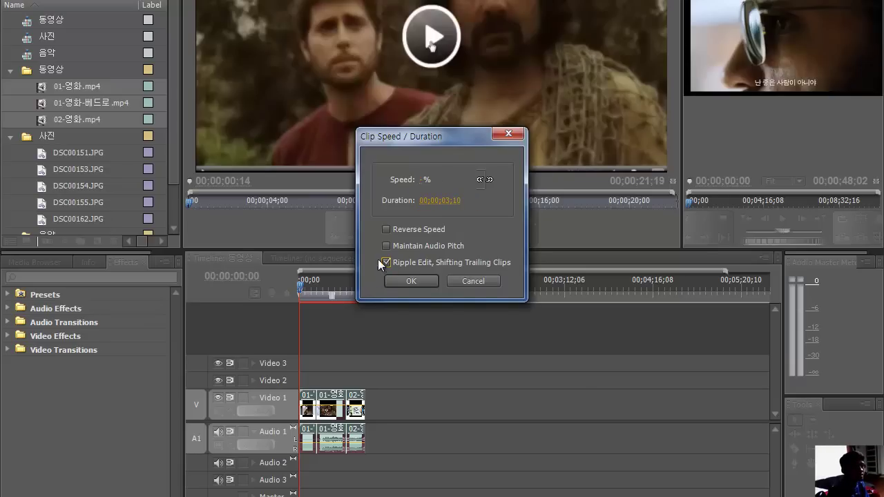
left_click(412, 281)
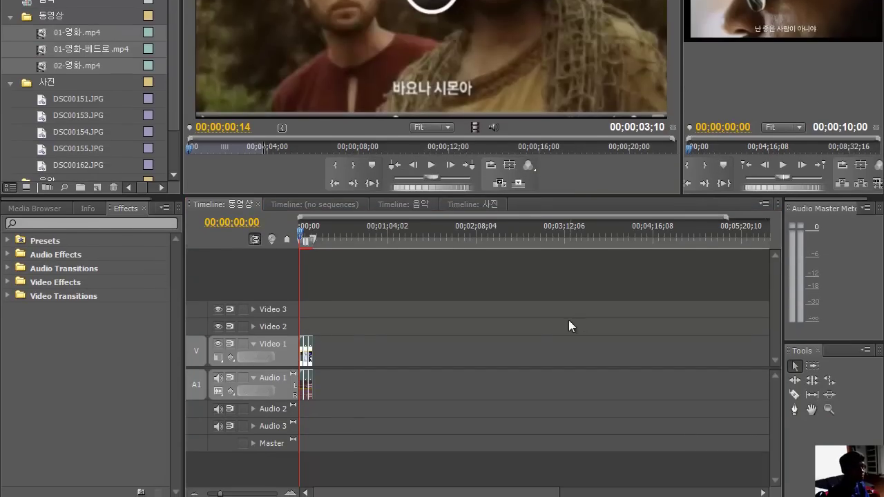
Apply Cube Spin at the first clip's start, Flip Over and Spin at the two successive cuts, and Spin Away at the last clip's end
left_click(291, 492)
left_click(291, 492)
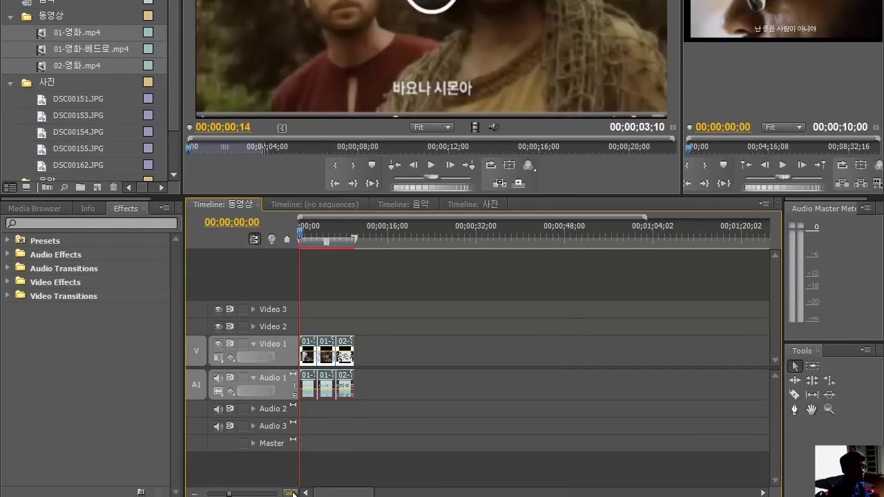
left_click(290, 493)
left_click(291, 492)
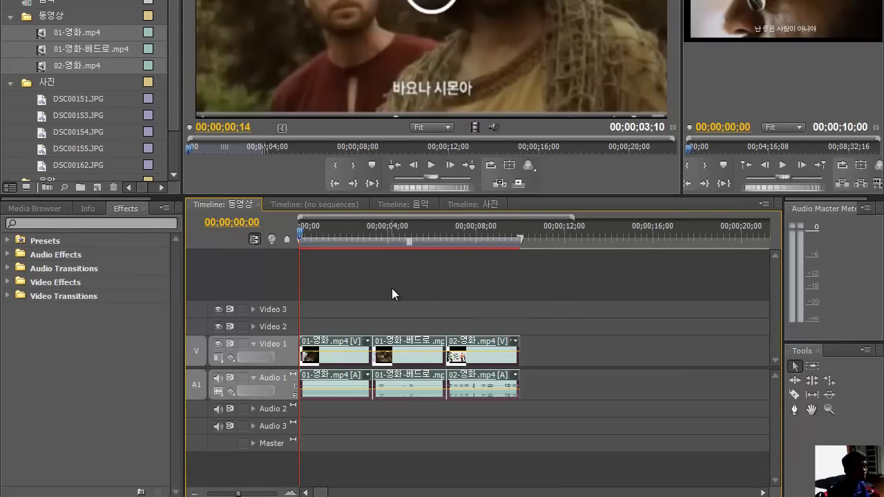
left_click(7, 295)
left_click(16, 310)
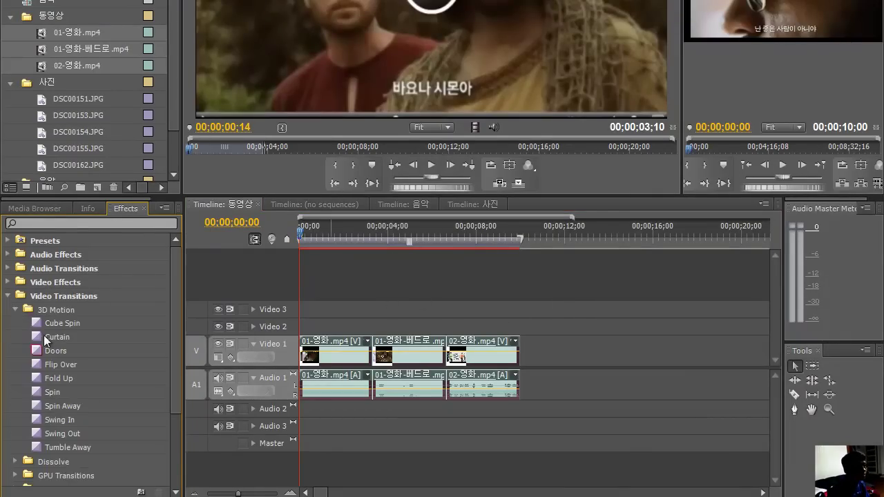
left_click_drag(59, 323, 305, 361)
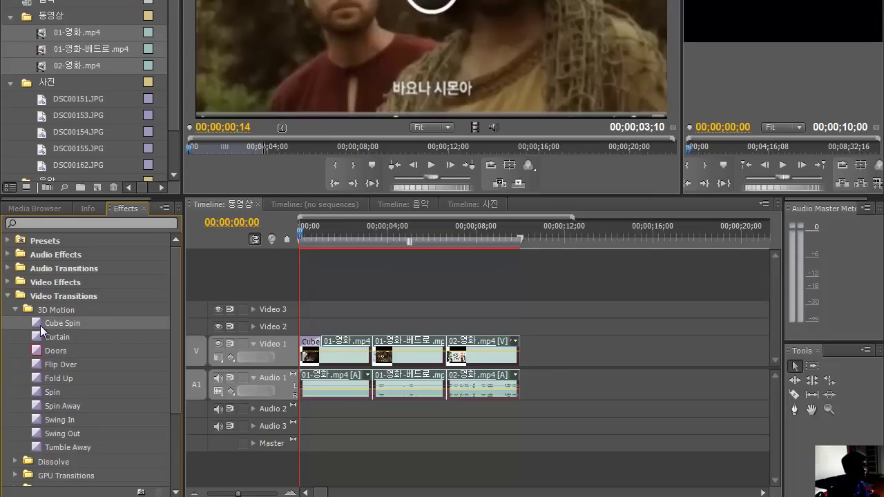
left_click_drag(46, 365, 374, 358)
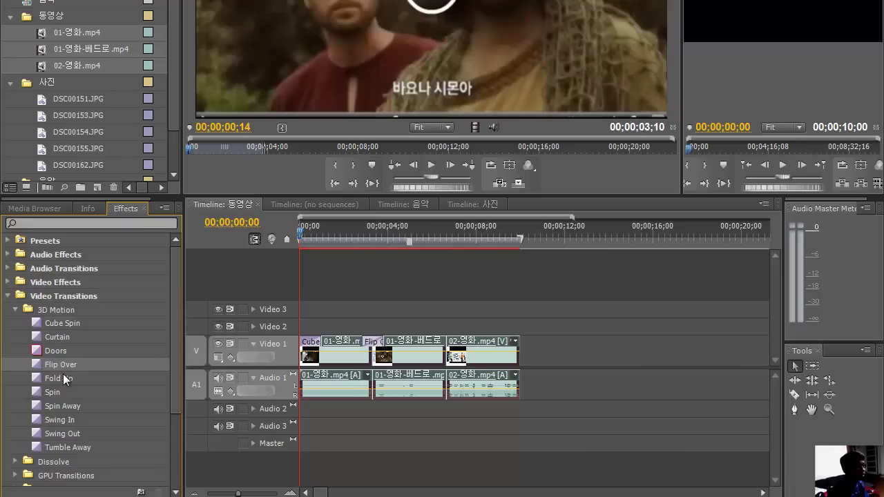
left_click_drag(37, 389, 447, 359)
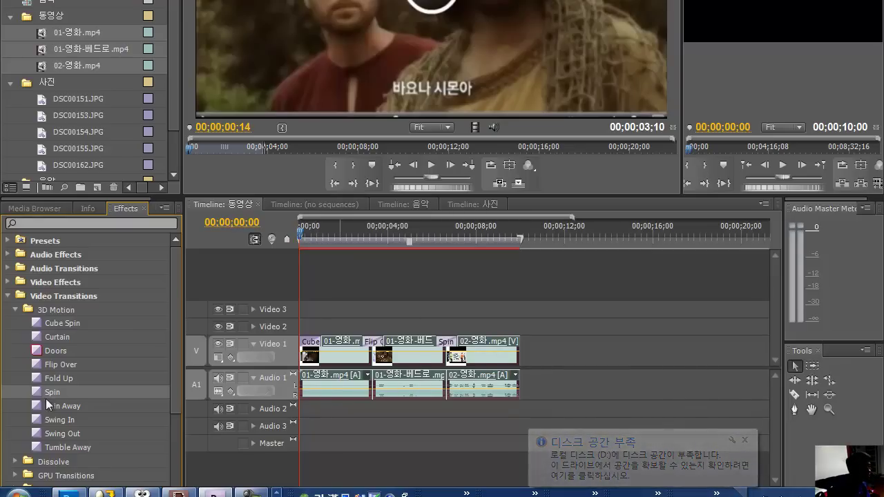
left_click_drag(62, 406, 519, 338)
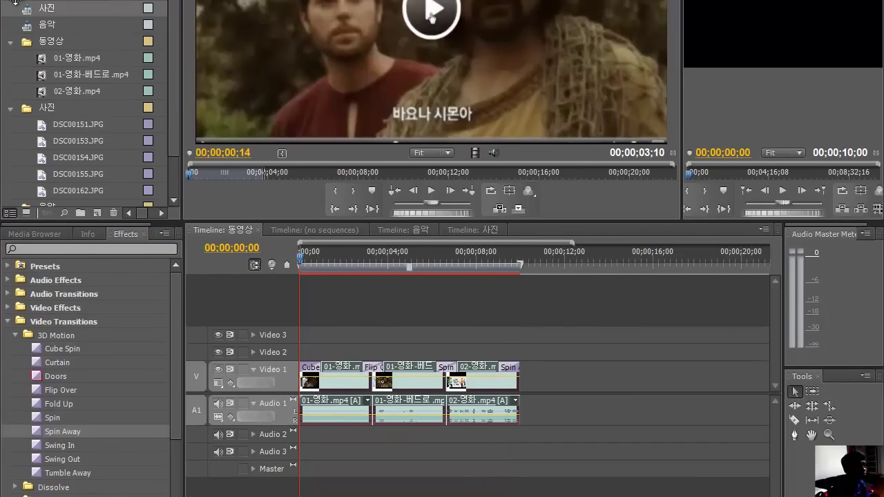
Open the 사진 sequence in the timeline and select DSC00151.JPG in the 사진 bin
double_click(25, 15)
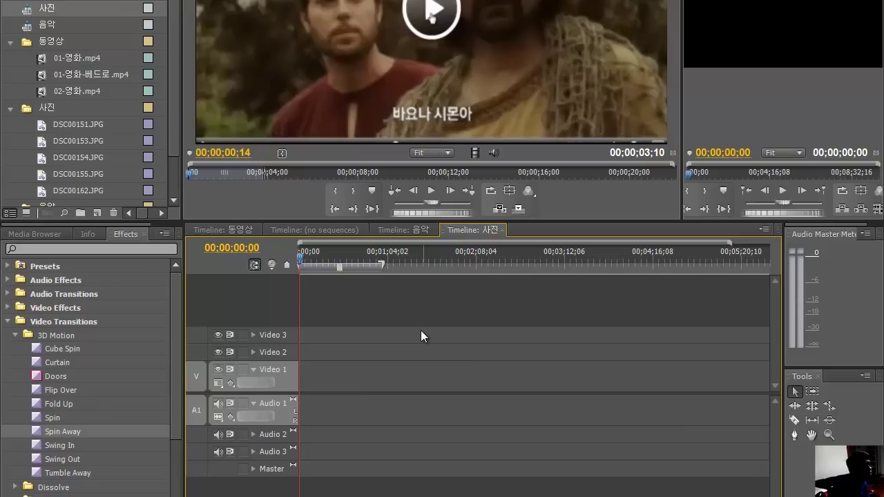
left_click(46, 107)
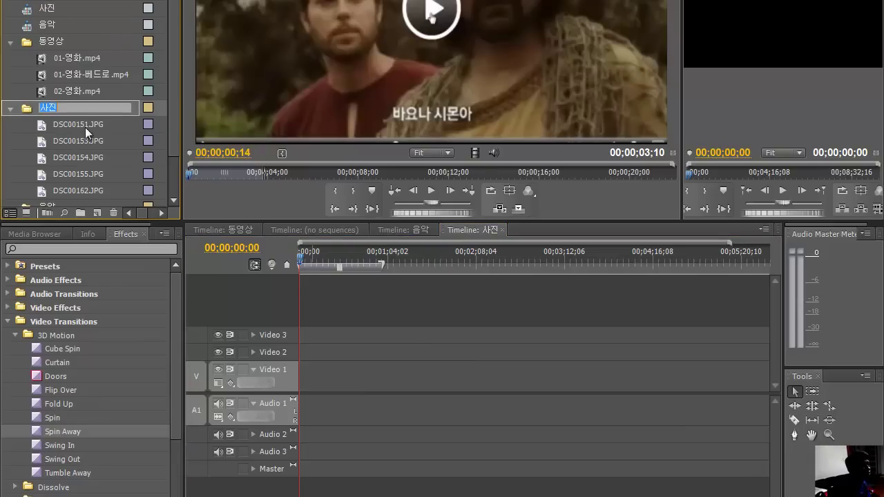
left_click(75, 125)
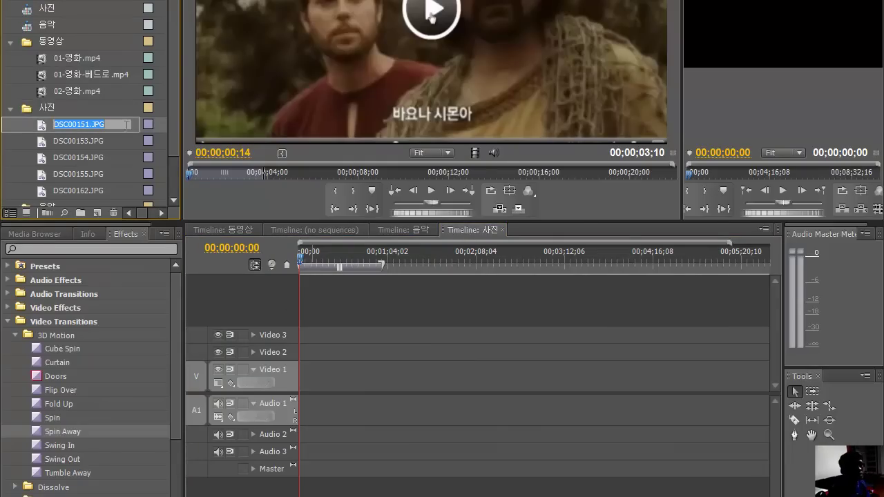
key("alt+e")
mouse_move(90, 181)
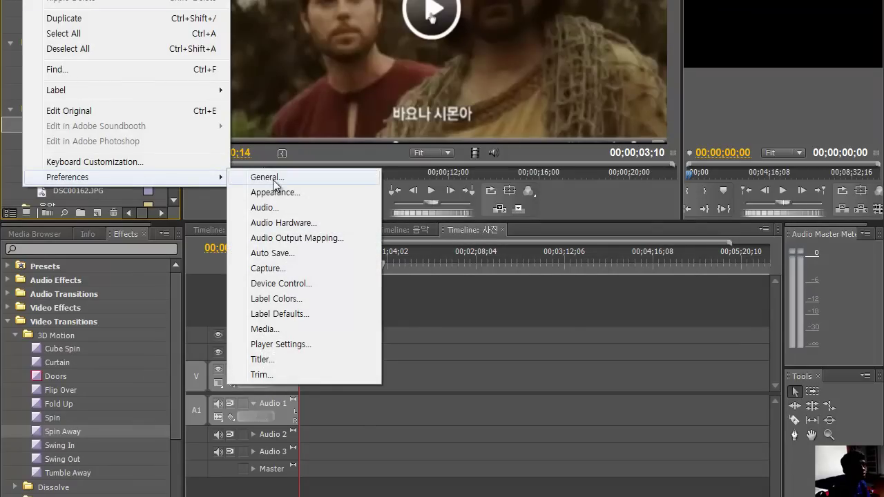
left_click(439, 326)
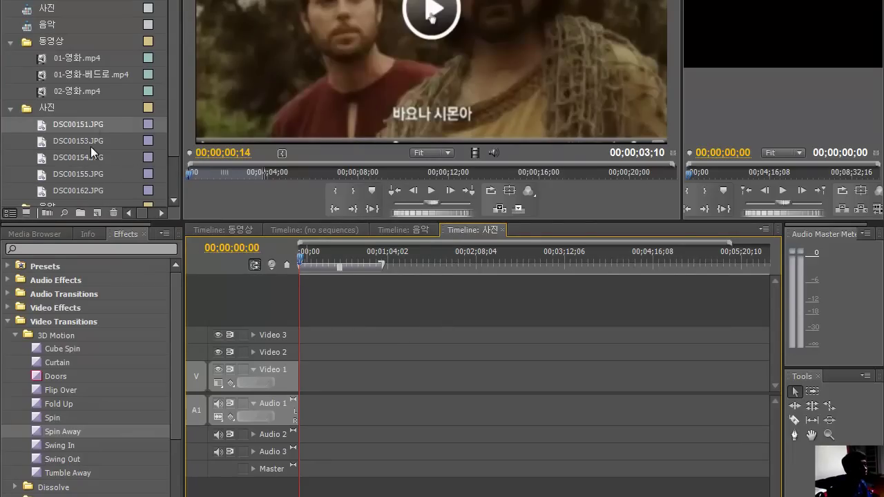
Try selecting the photos in the 사진 bin as a continuous range and as separate files
left_click(74, 193, "shift")
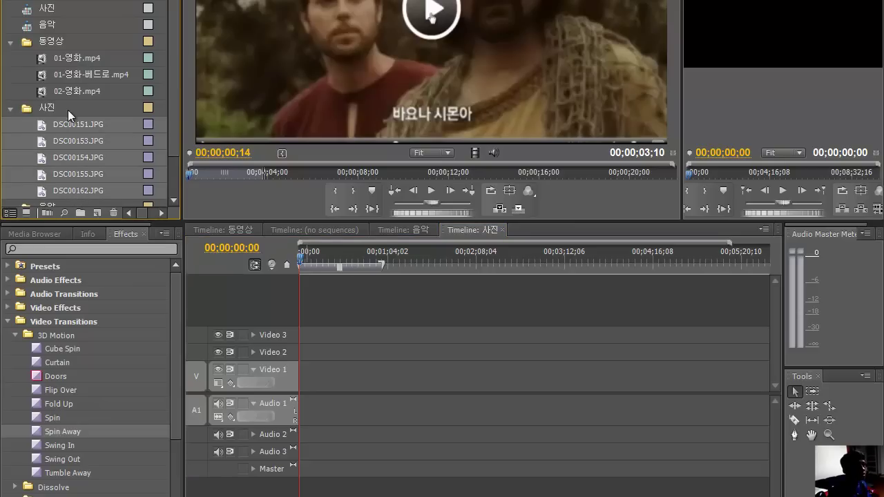
left_click(99, 125)
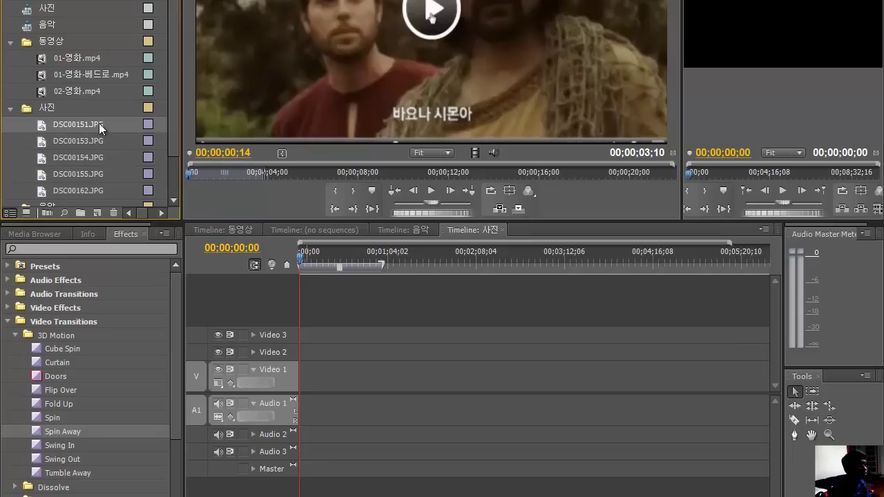
left_click(99, 157, "ctrl")
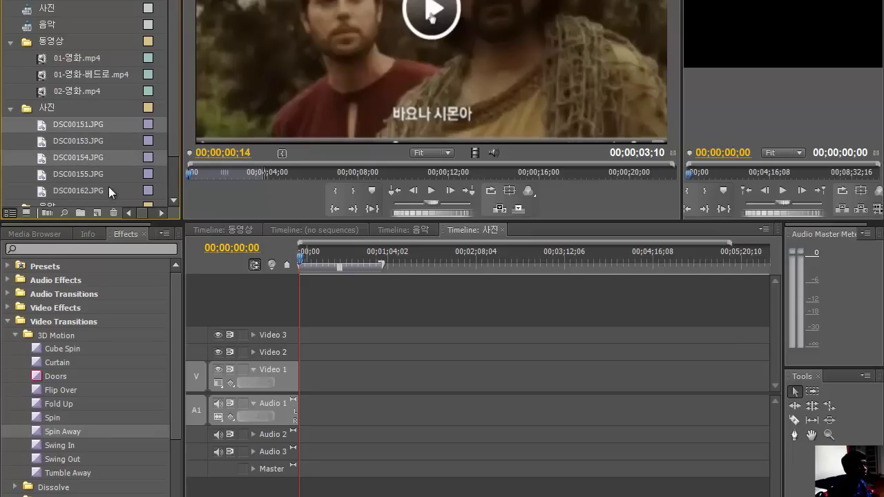
left_click(114, 191, "shift")
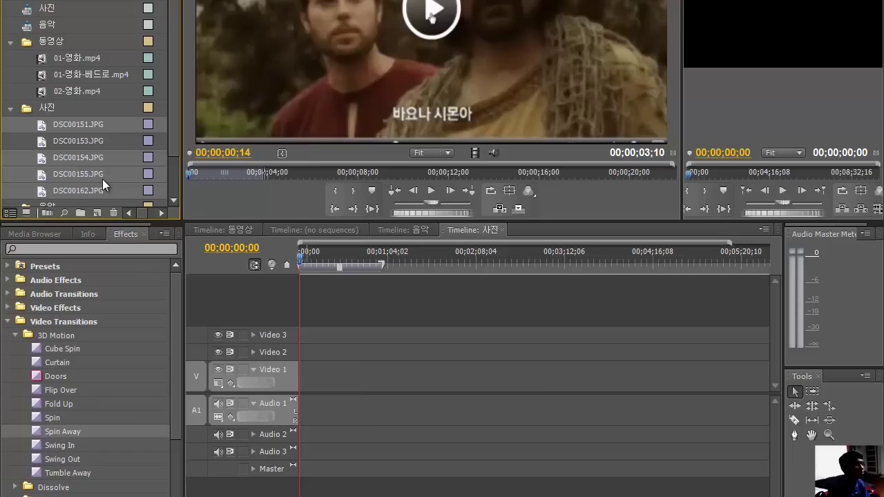
Automate the five photos from DSC00151.JPG to DSC00162.JPG to the 사진 sequence in selection order, sequentially, with a 15-frame overlap and default transitions
left_click(112, 130)
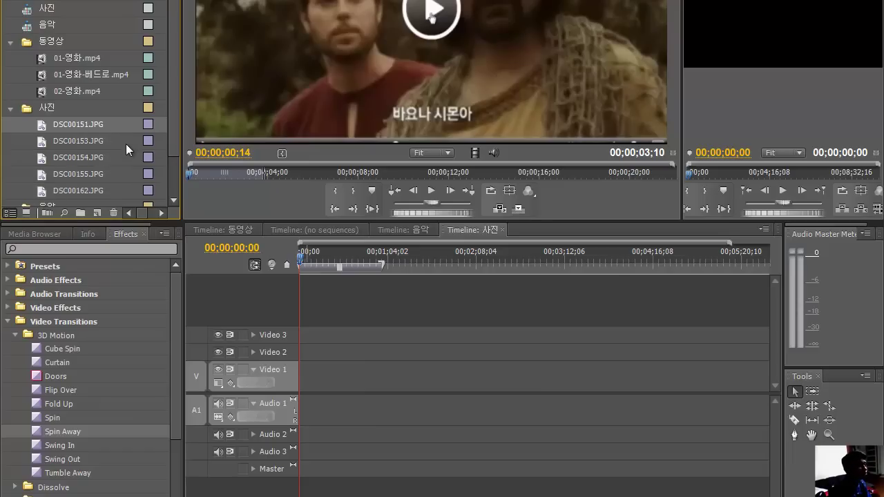
left_click(86, 141, "ctrl")
left_click(84, 158, "ctrl")
left_click(89, 175, "ctrl")
left_click(89, 189, "ctrl")
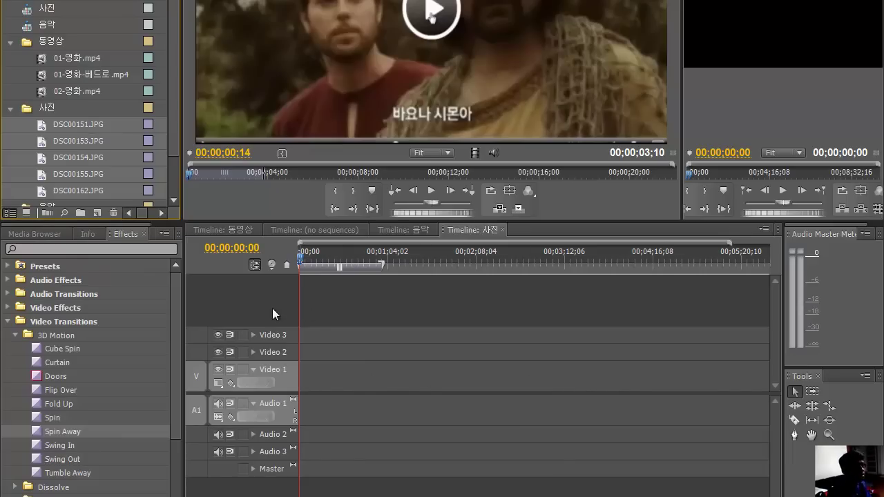
left_click(50, 211)
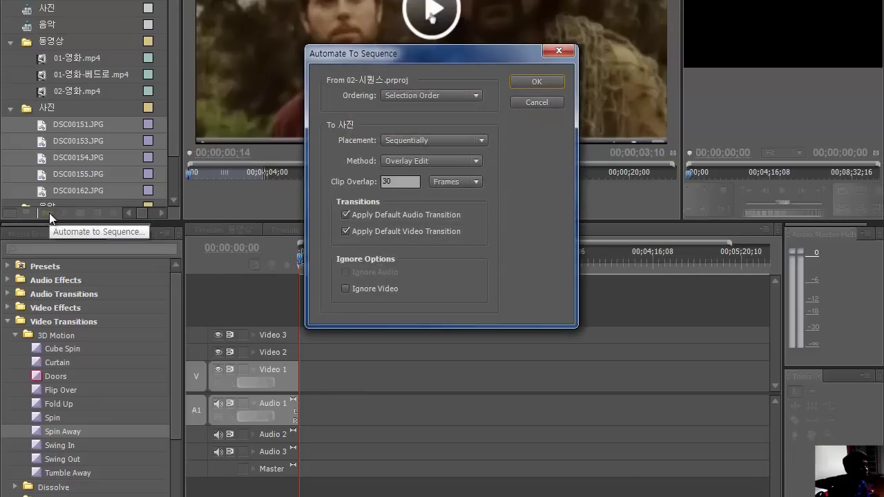
left_click_drag(413, 56, 383, 70)
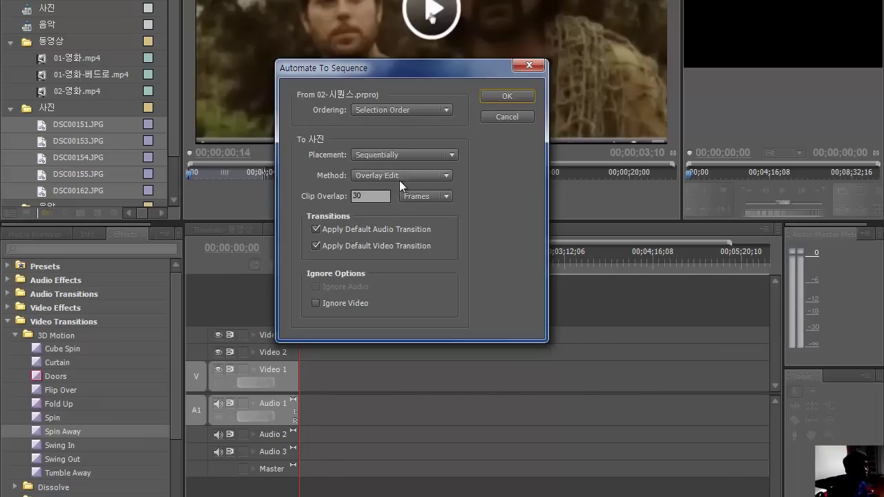
left_click(366, 197)
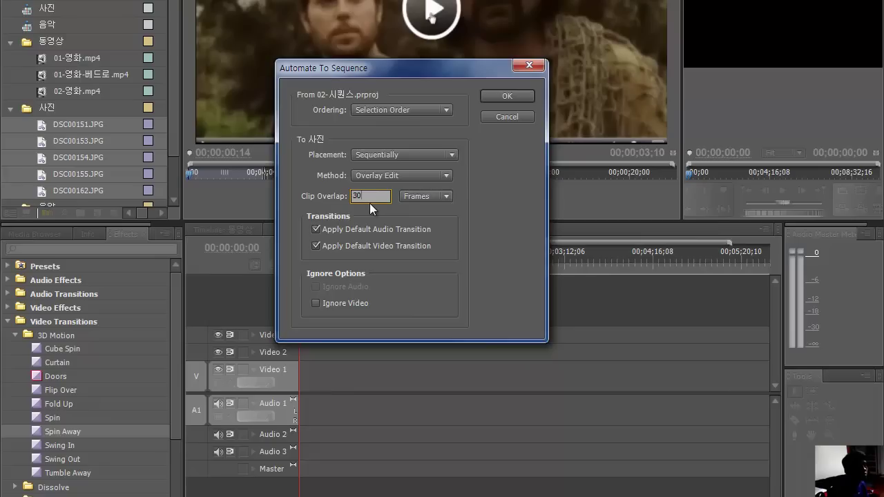
double_click(370, 196)
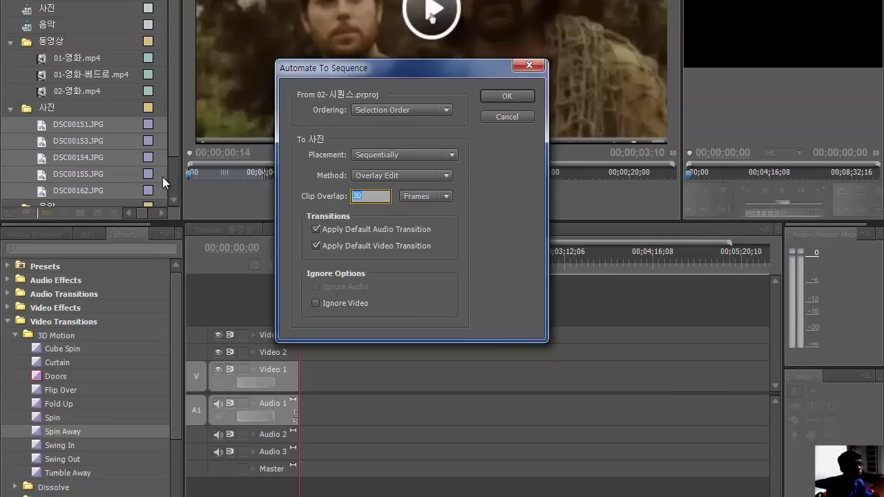
type("15")
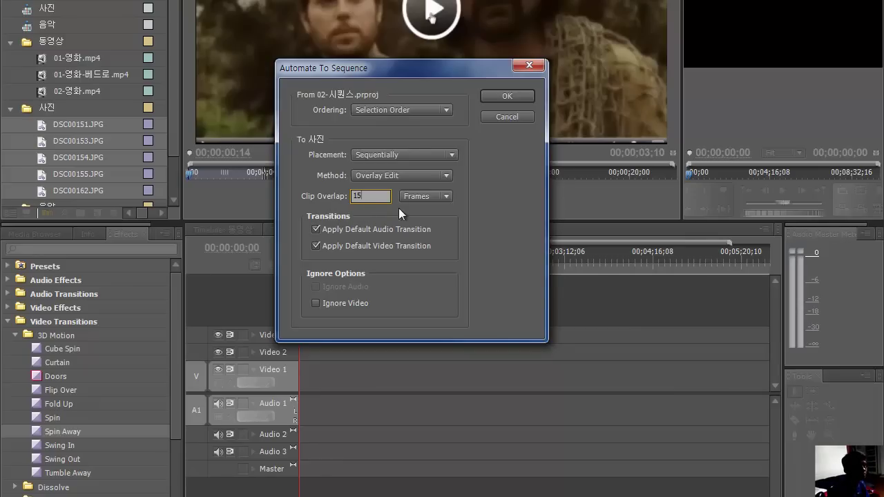
left_click(498, 95)
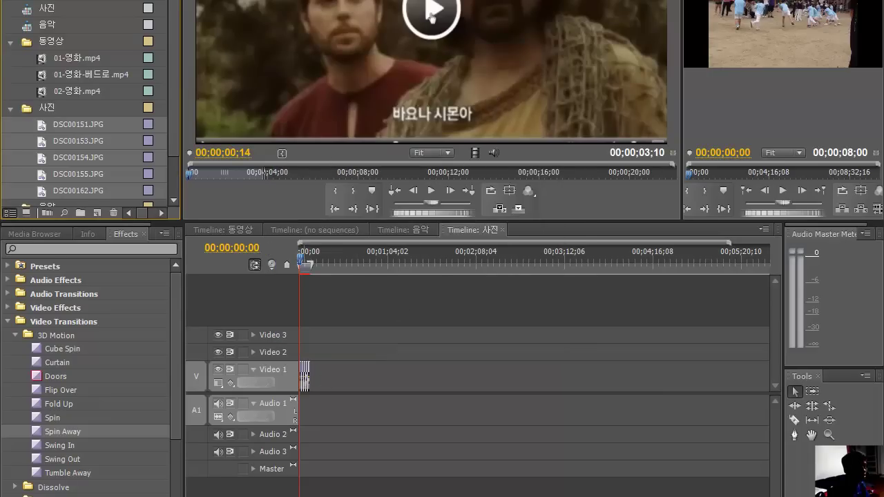
Check the durations of the first two photo clips on Video 1 by loading each into the source monitor
key("equal")
key("equal")
key("equal")
key("equal")
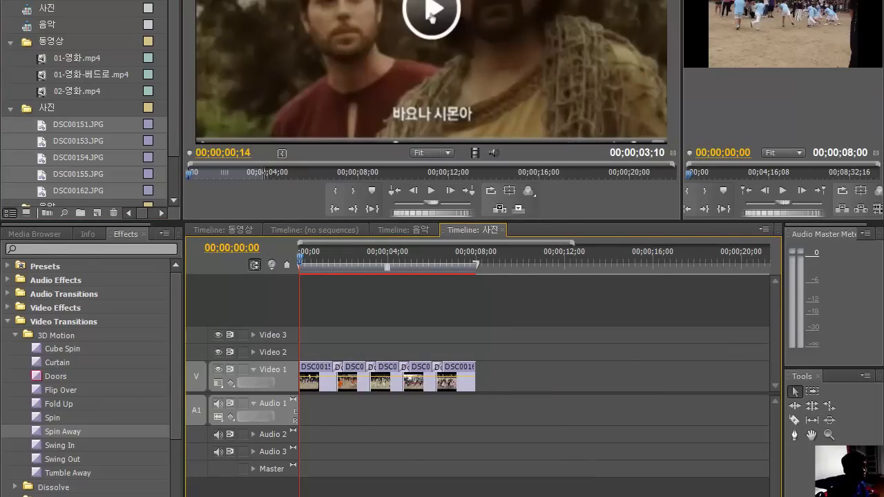
double_click(317, 385)
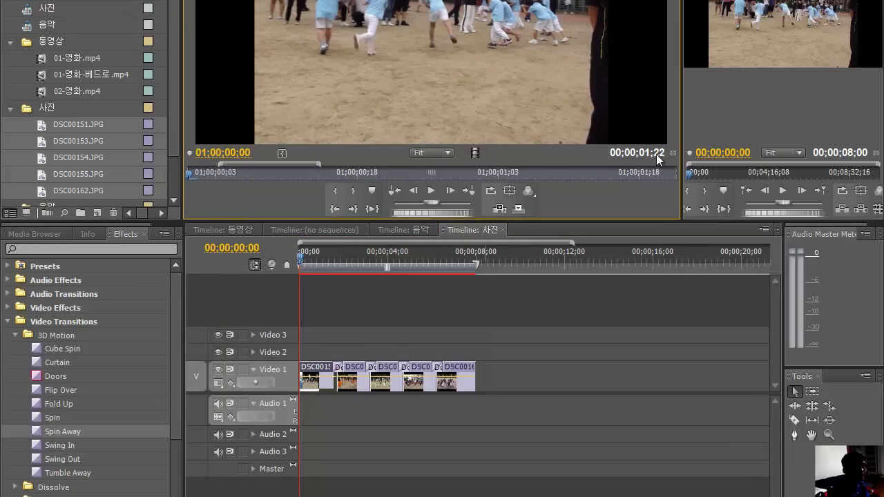
left_click(360, 385)
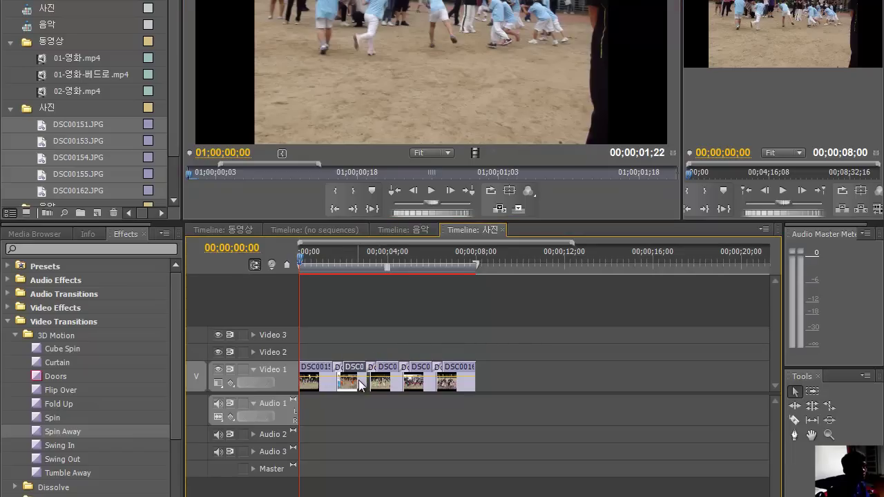
double_click(360, 386)
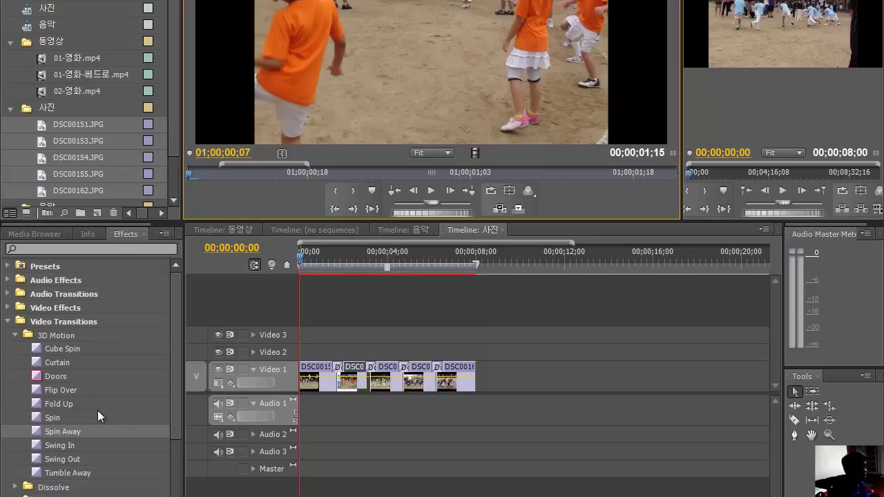
Apply the Swing In transition at the start of the first photo clip on Video 1
left_click_drag(38, 447, 303, 387)
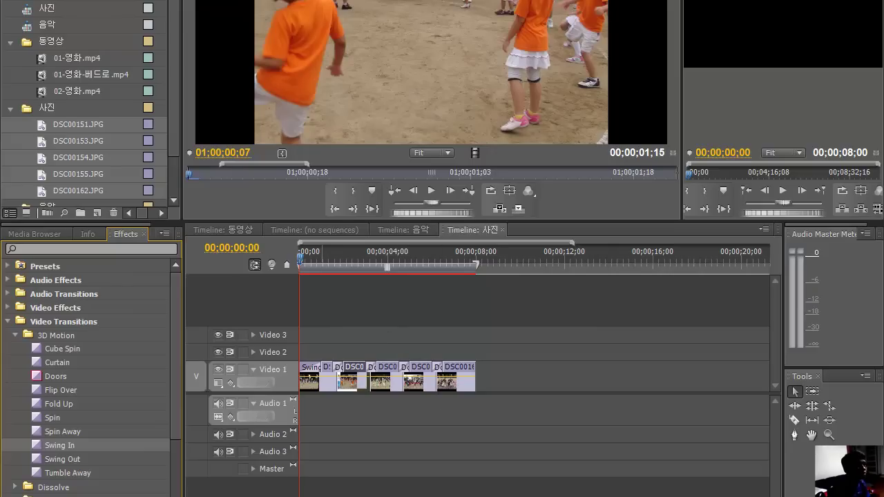
left_click(38, 0)
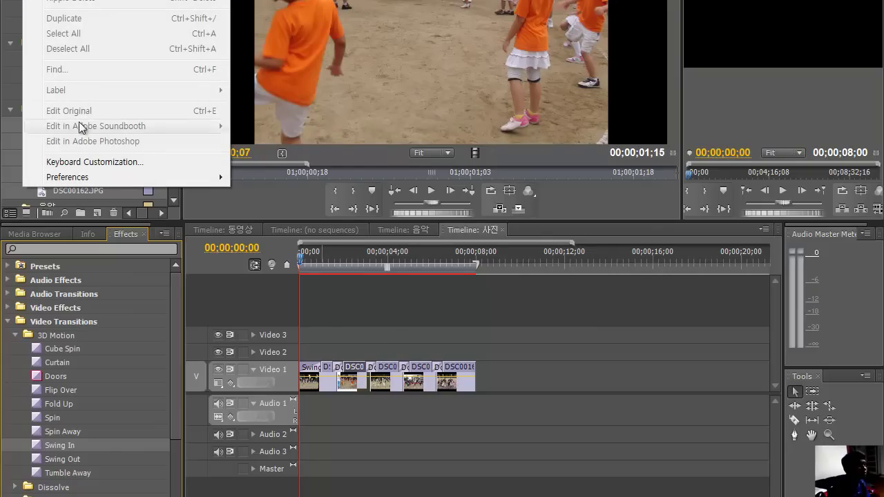
mouse_move(83, 177)
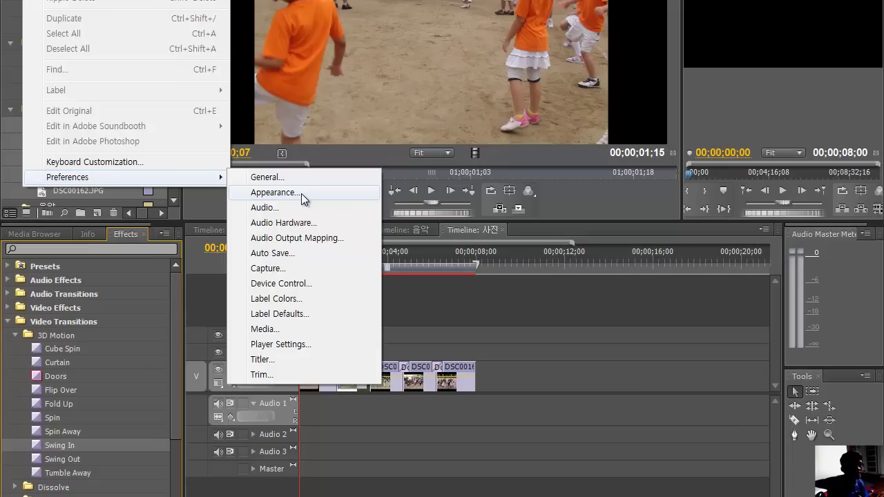
left_click(518, 389)
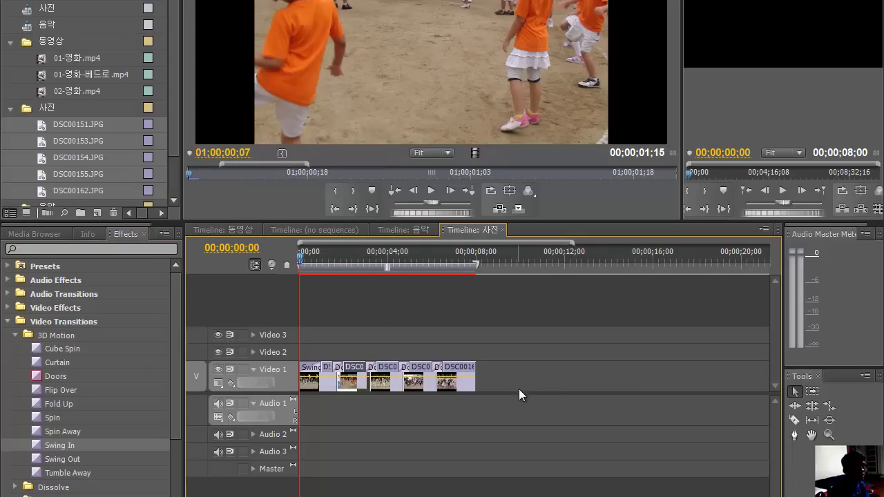
left_click_drag(516, 398, 293, 320)
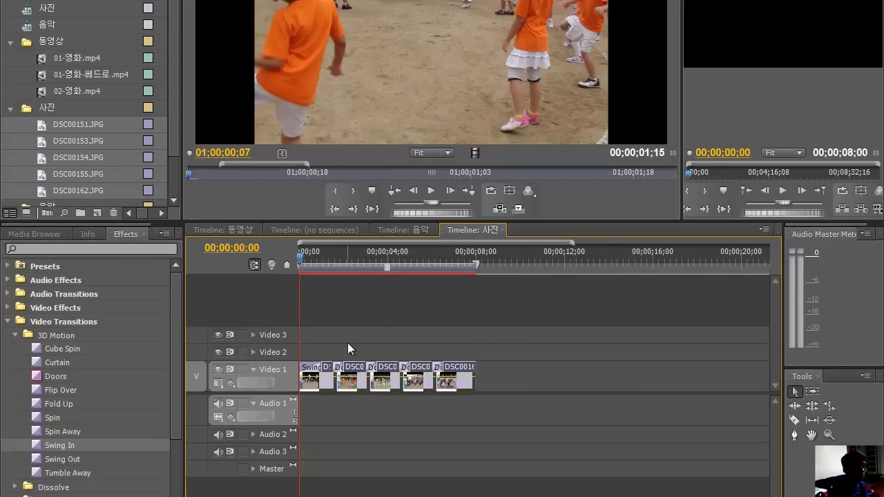
right_click(362, 379)
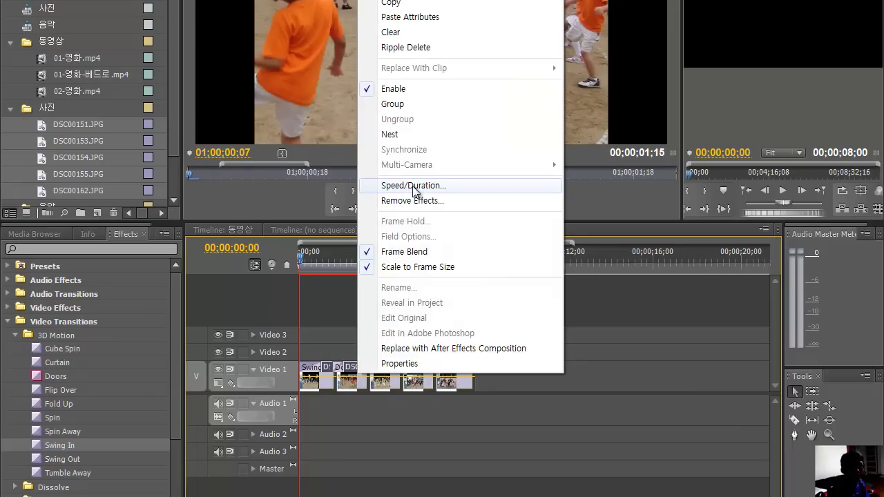
left_click(489, 385)
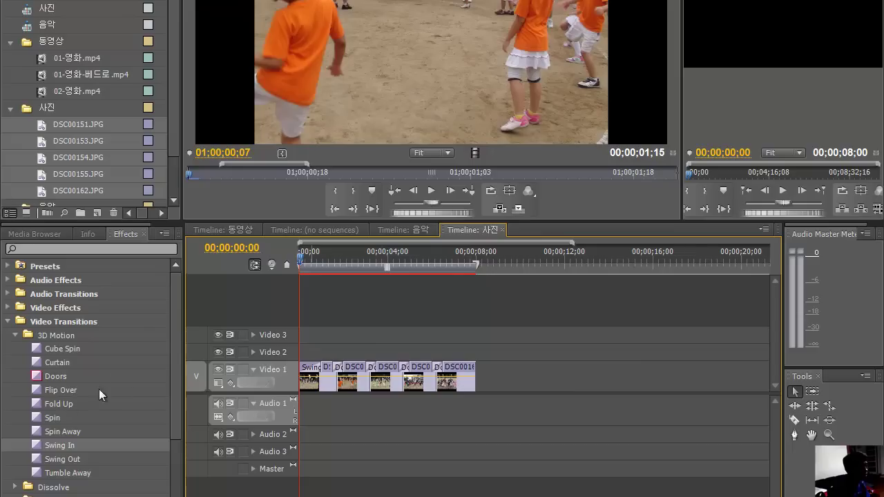
Apply the Spin transition at the end of the last photo clip on Video 1
mouse_move(42, 418)
left_mouse_down()
mouse_move(214, 423)
mouse_move(462, 388)
mouse_move(474, 378)
mouse_move(463, 384)
left_mouse_up()
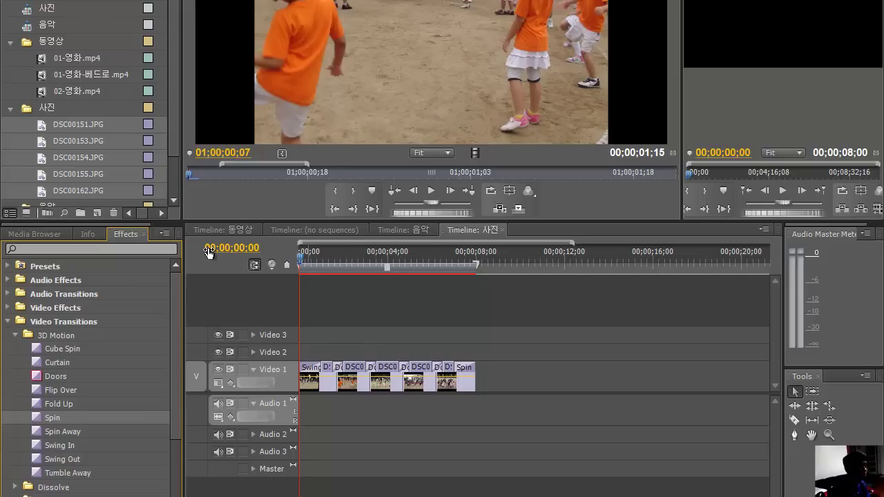
Open the 음악 sequence in the timeline
scroll(170, 121, "down", 2)
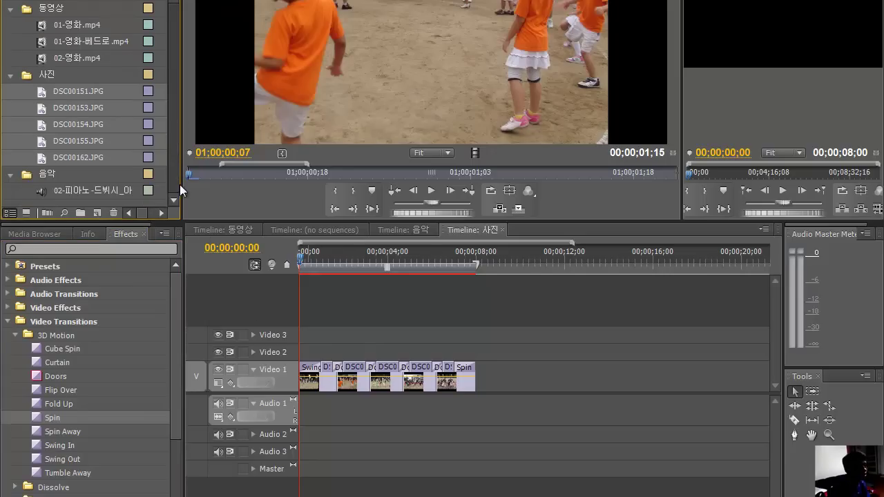
left_click(57, 173)
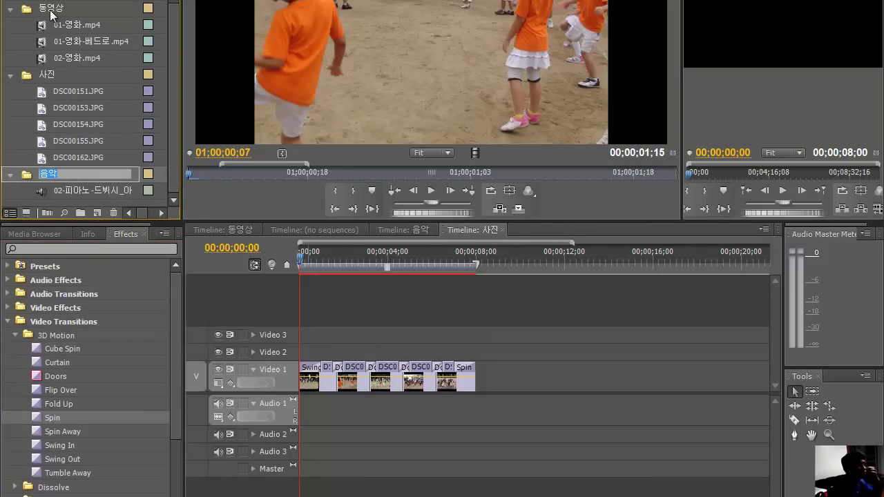
left_click(30, 1)
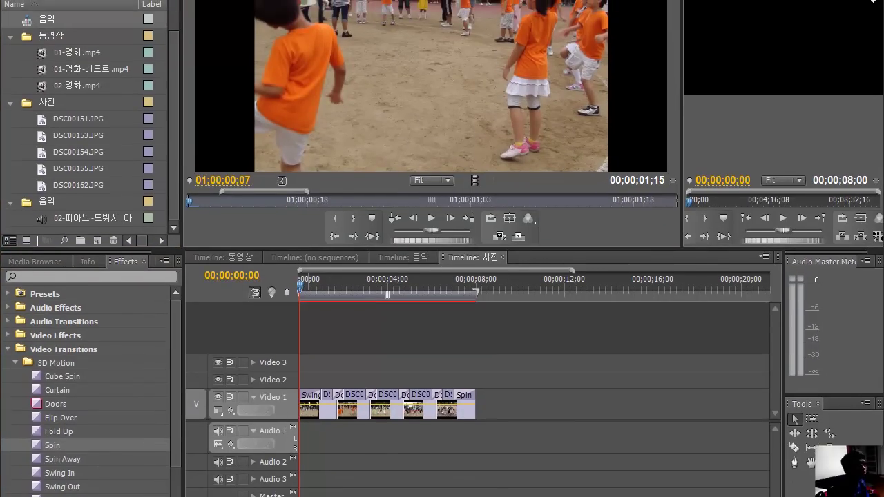
left_click(26, 25)
double_click(25, 24)
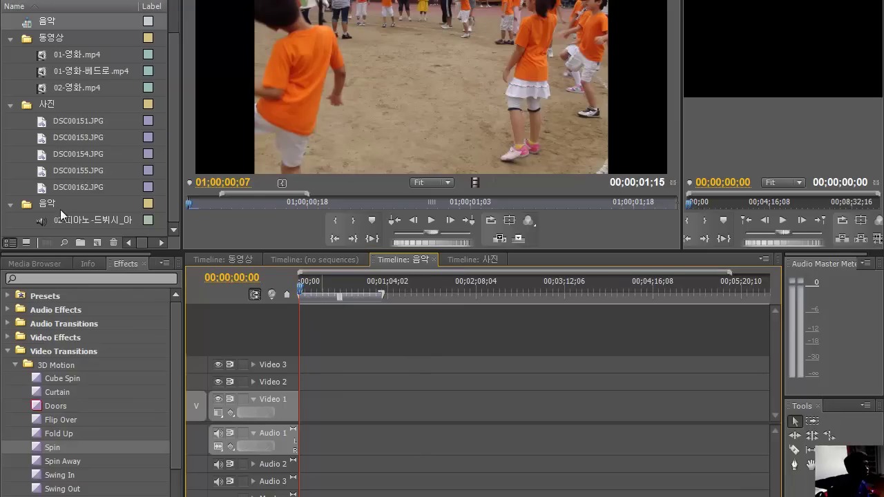
Place the 02-피아노 -드뷔시_아라베스크.mp3 file from the 음악 bin on Audio 1 at the start of the 음악 sequence
left_click(45, 219)
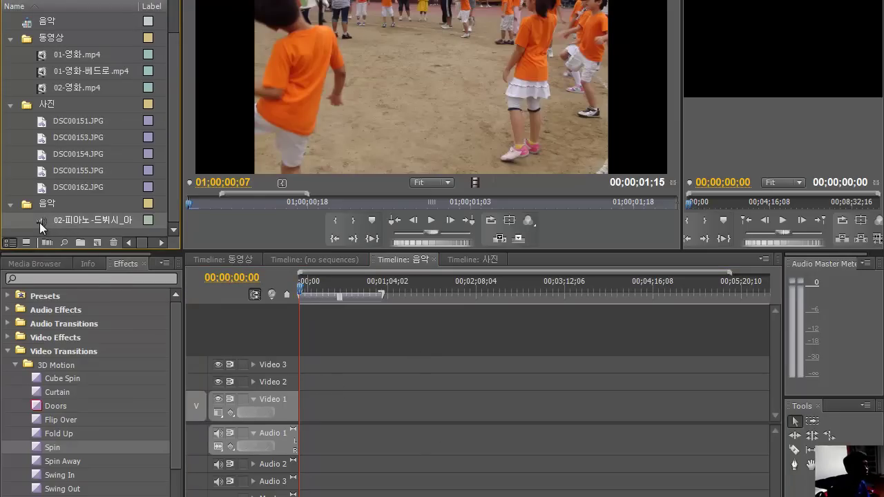
right_click(40, 223)
left_click(73, 324)
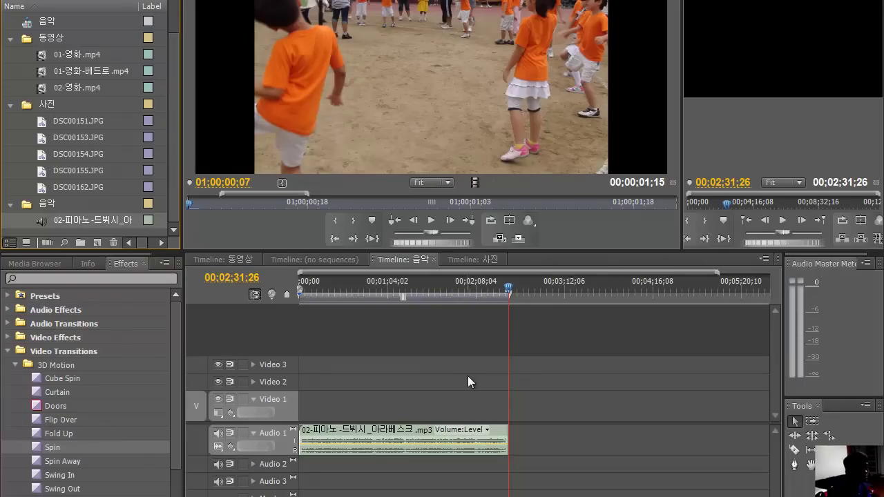
left_click(510, 290)
left_click_drag(511, 290, 511, 290)
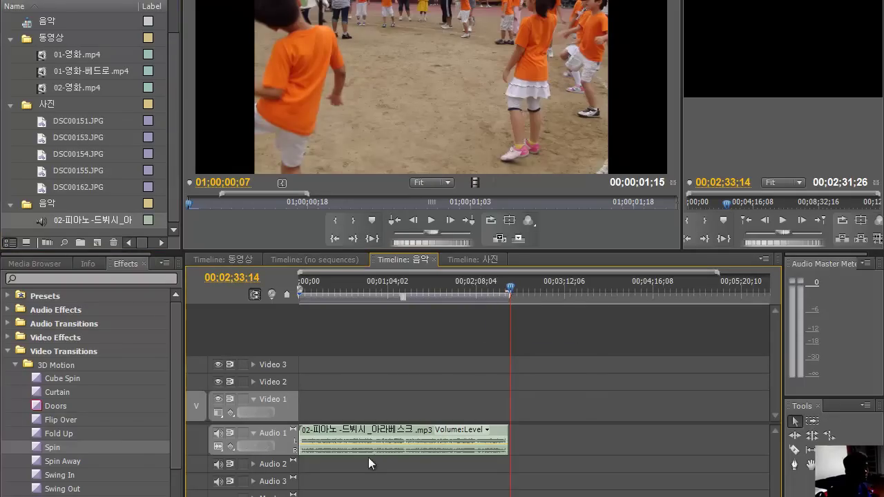
right_click(378, 437)
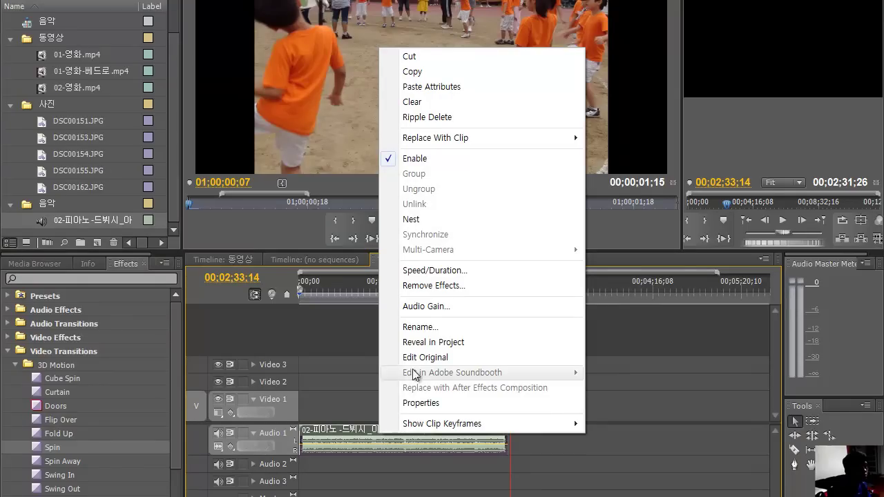
key("Escape")
right_click(377, 435)
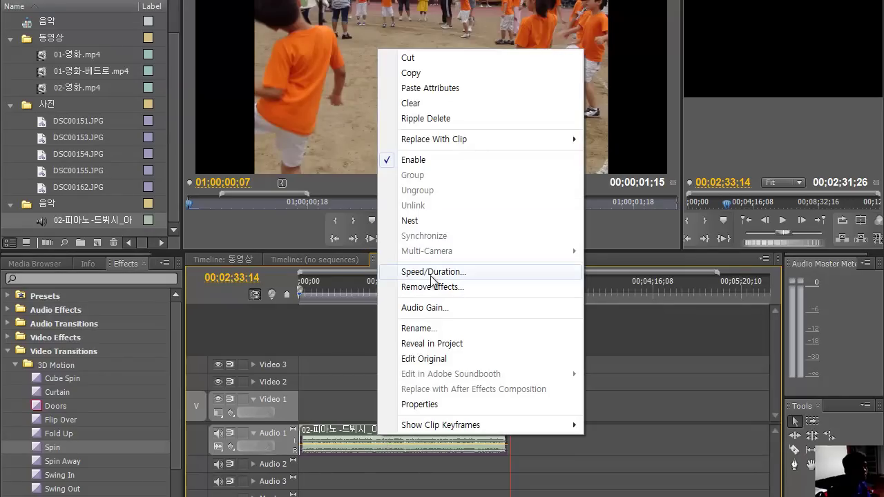
key("Escape")
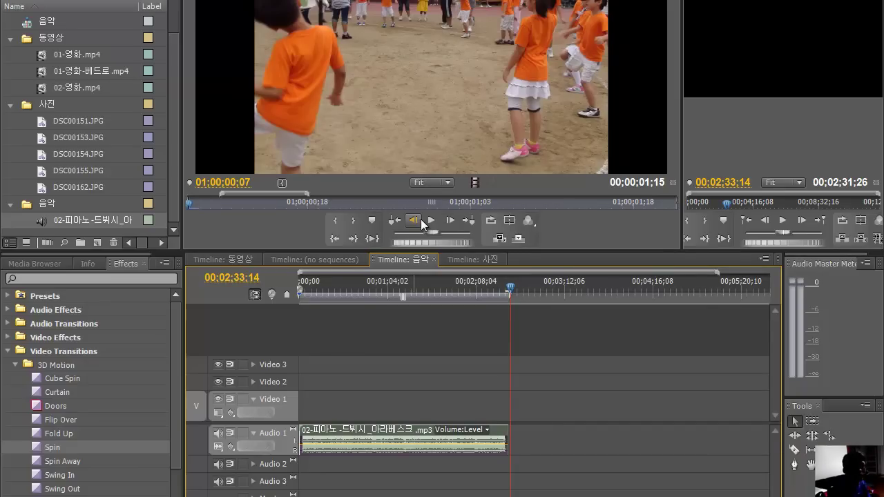
Return the 음악 timeline playhead to 00;00;00;00 and try to set an In point on the clip in the source monitor
left_click_drag(189, 205, 170, 205)
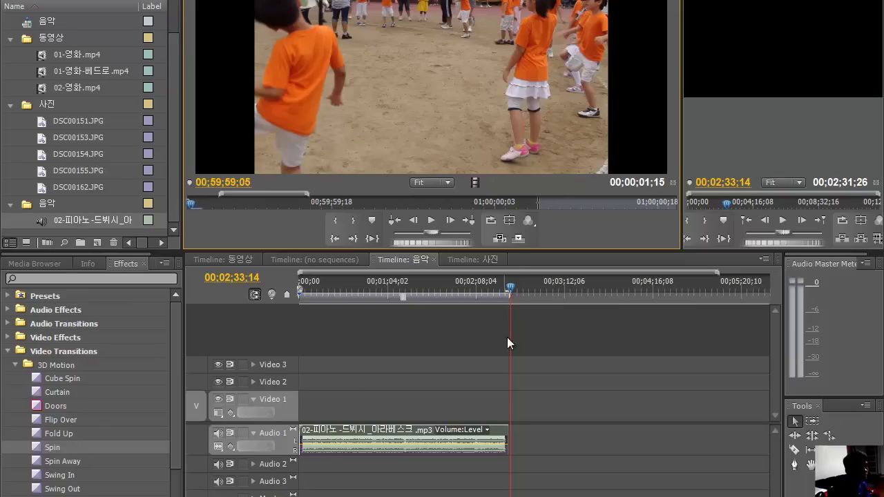
left_click_drag(513, 290, 180, 290)
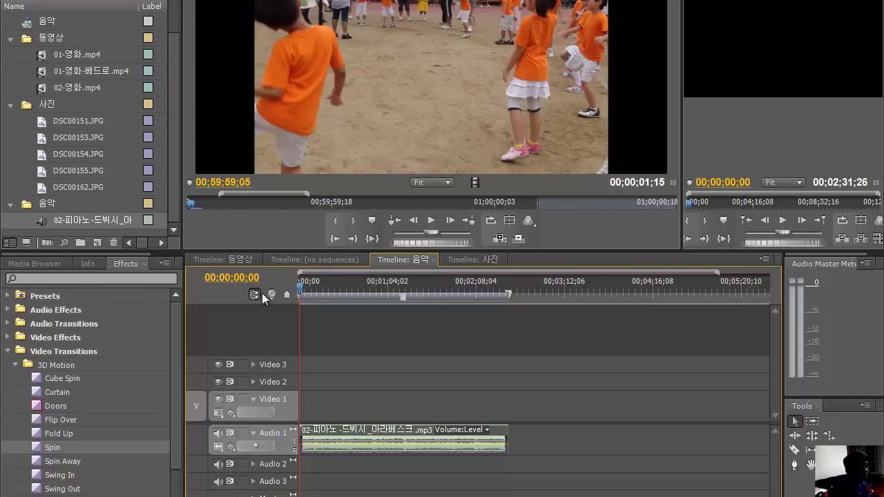
left_click(396, 223)
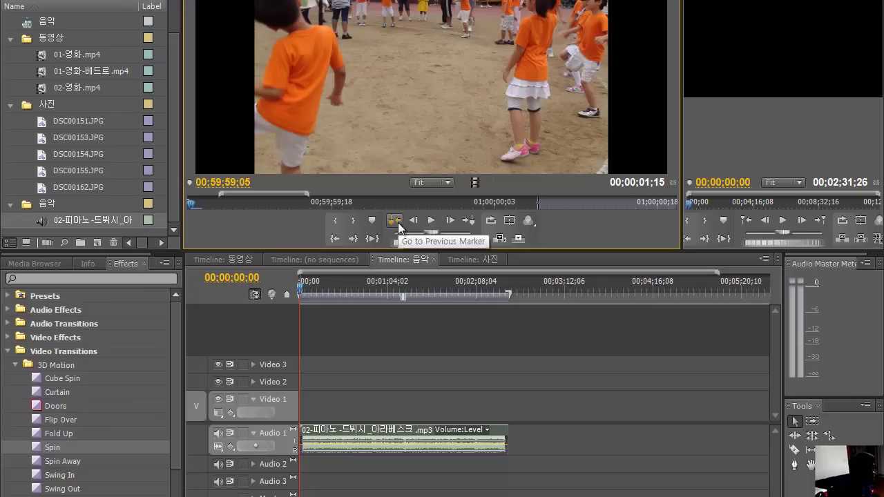
left_click(335, 220)
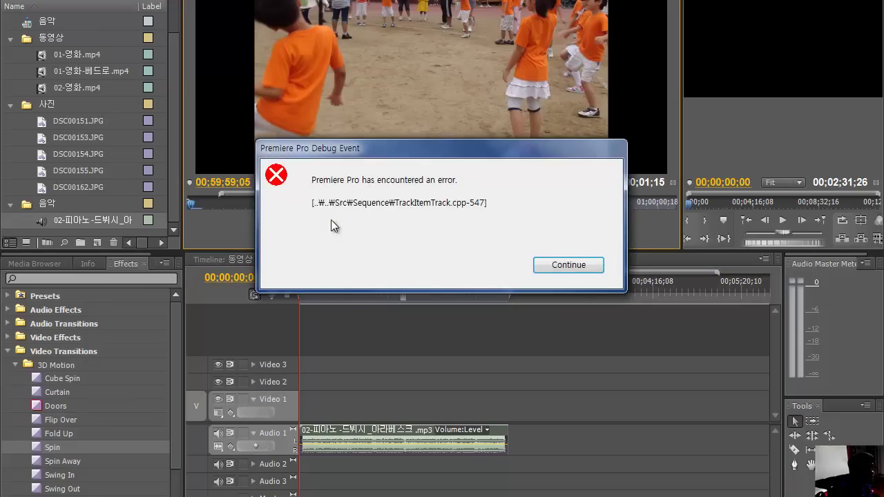
left_click(579, 270)
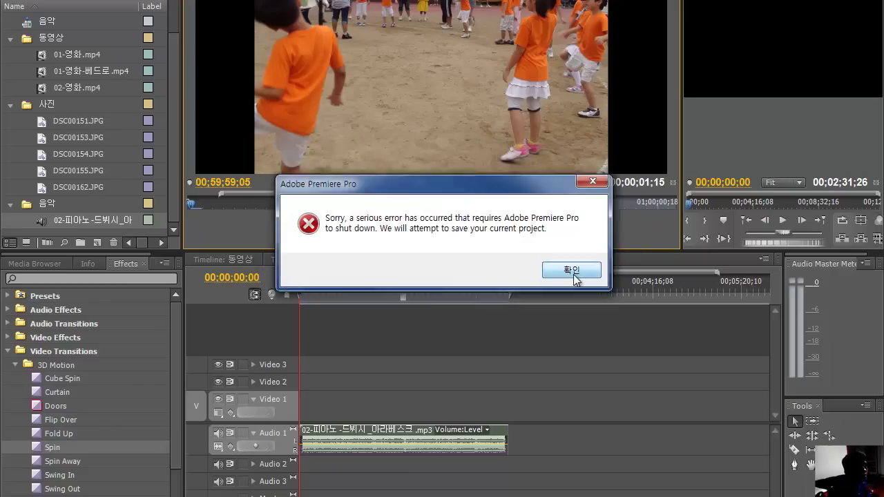
left_click(571, 272)
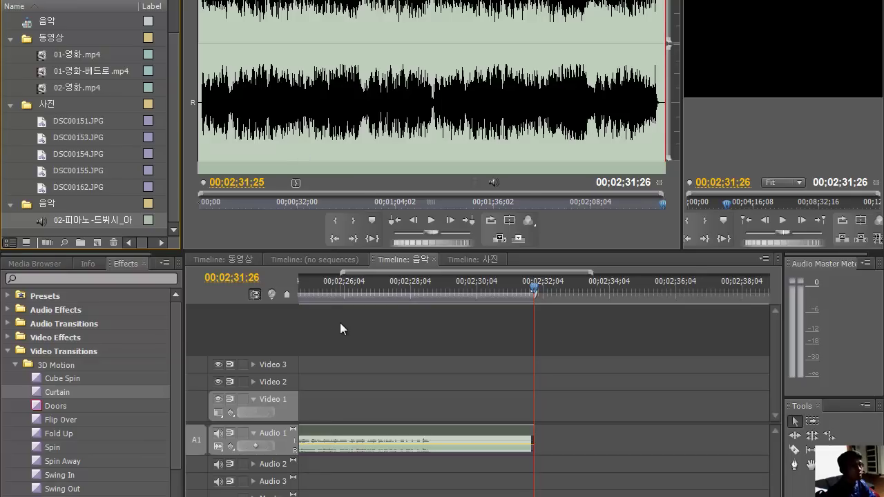
Save the project and set the music clip's Out point at 00;00;20;00 in the source monitor
key("ctrl+s")
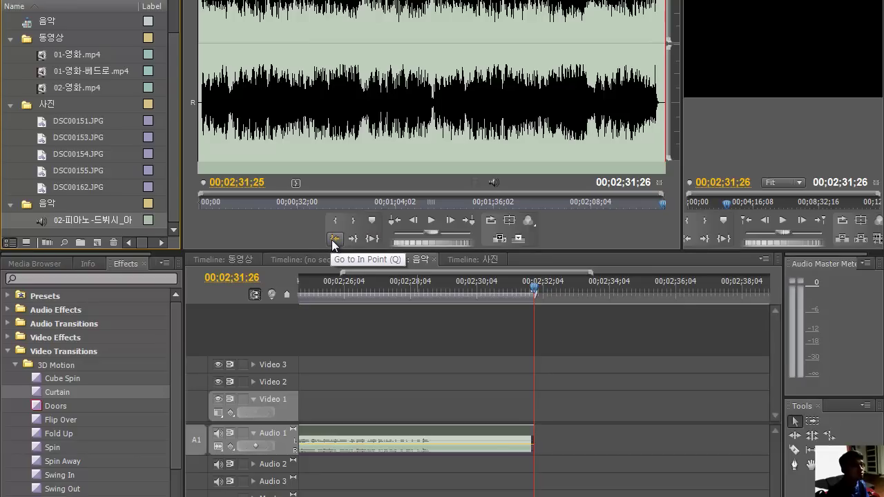
left_click(332, 240)
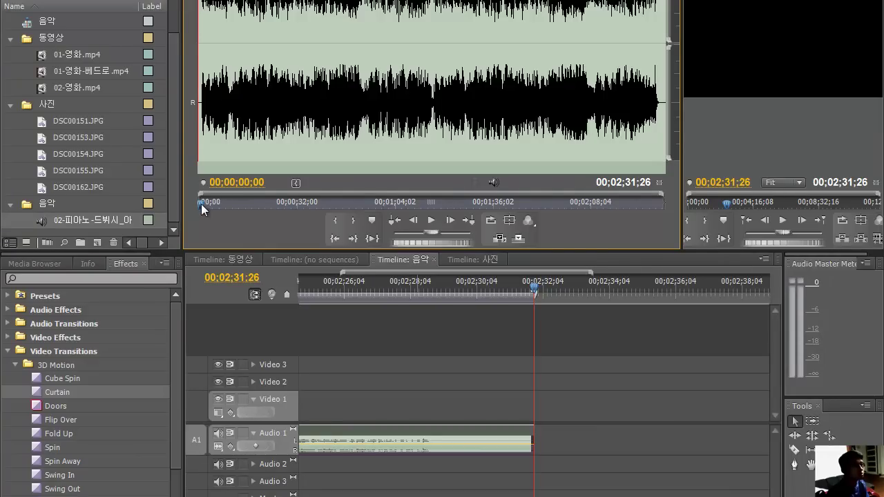
left_click(249, 182)
left_click(247, 183)
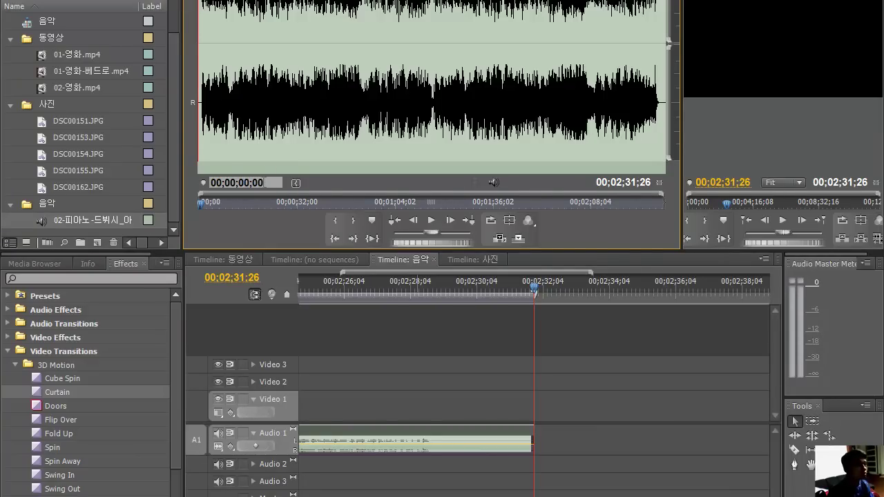
left_click_drag(266, 183, 151, 179)
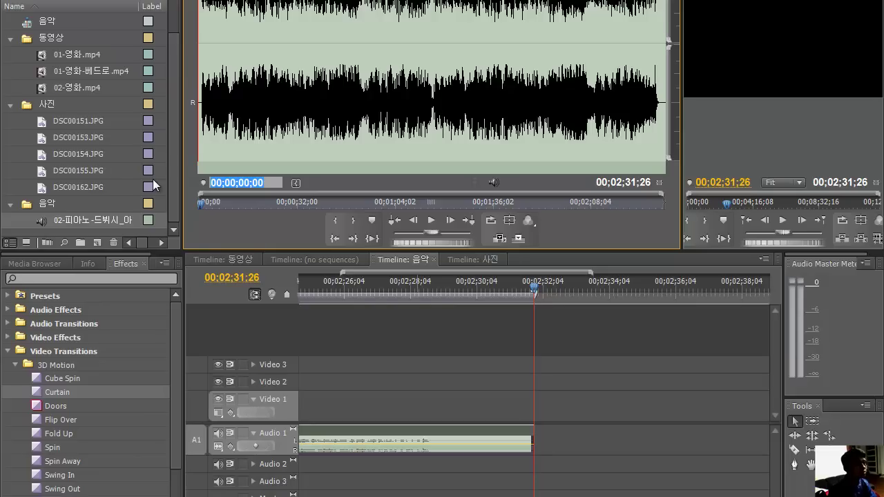
type("2000")
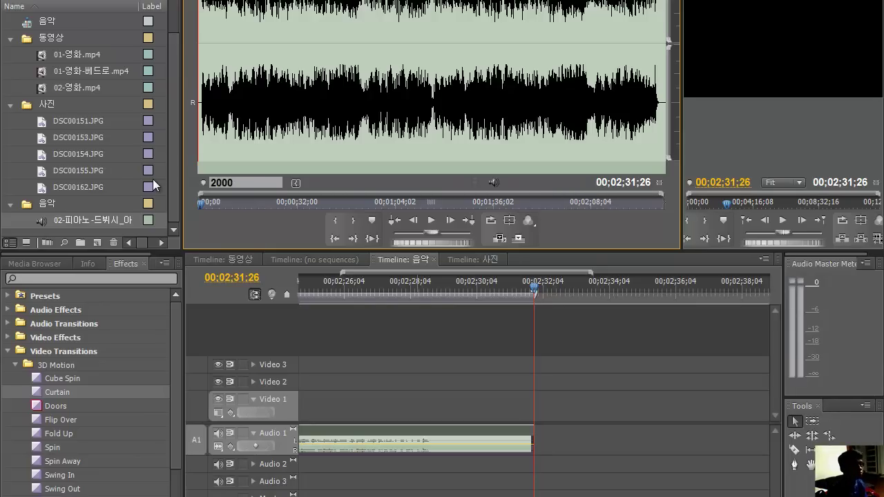
key("Return")
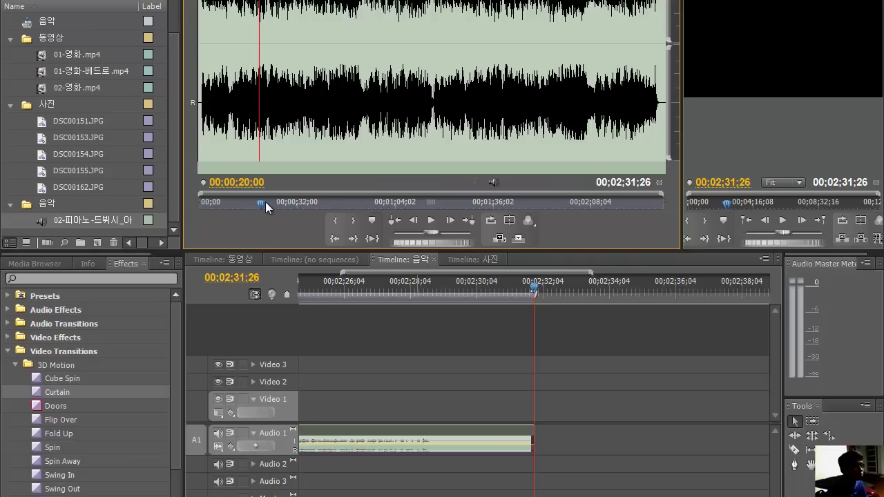
left_click(352, 221)
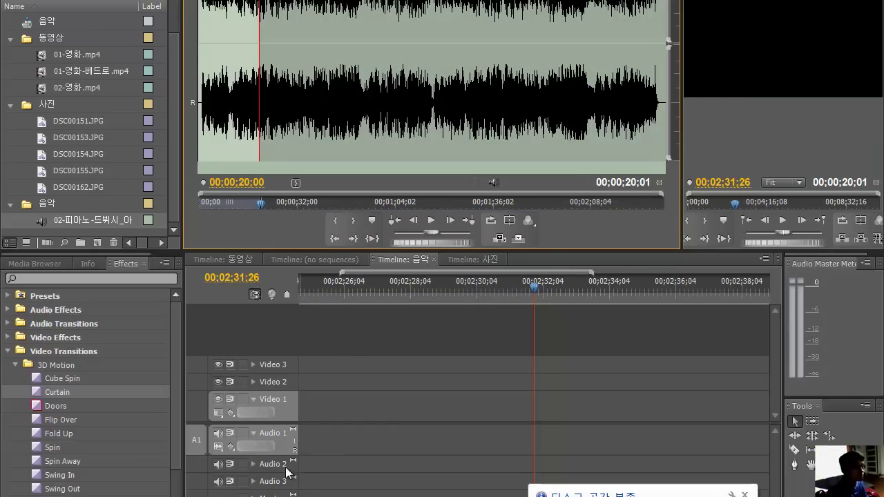
Return the 음악 timeline playhead to 00;00;00;00 and open the Audio 1 music clip in the source monitor
left_click(345, 487)
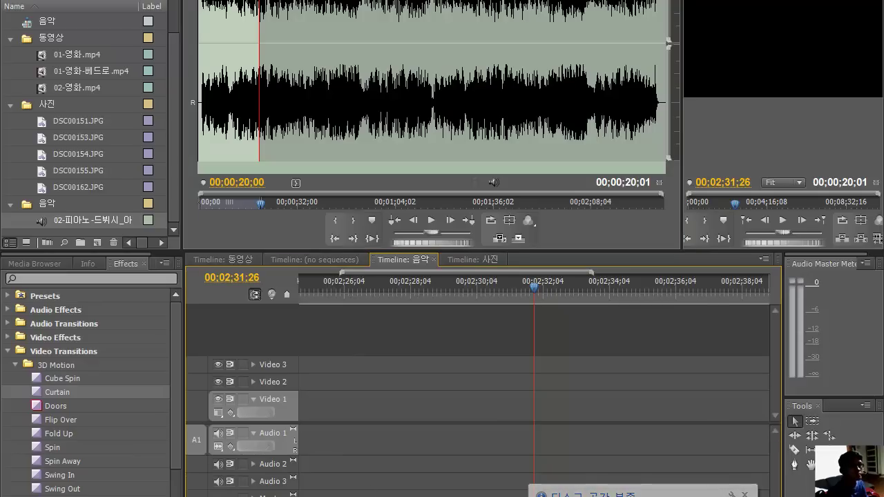
left_click(833, 0)
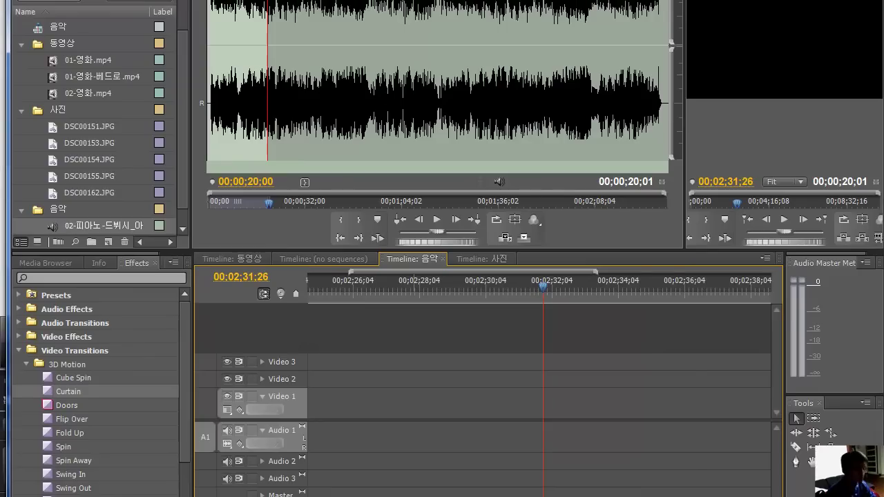
key("ctrl+z")
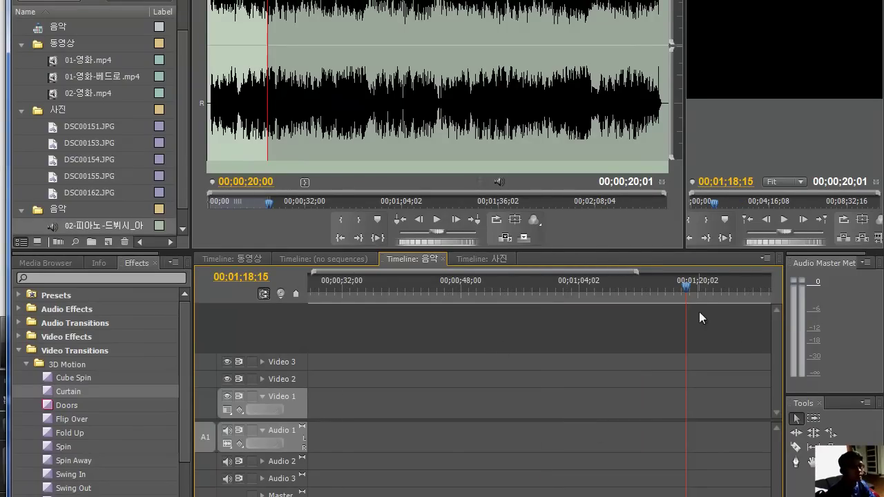
left_click_drag(685, 285, 683, 286)
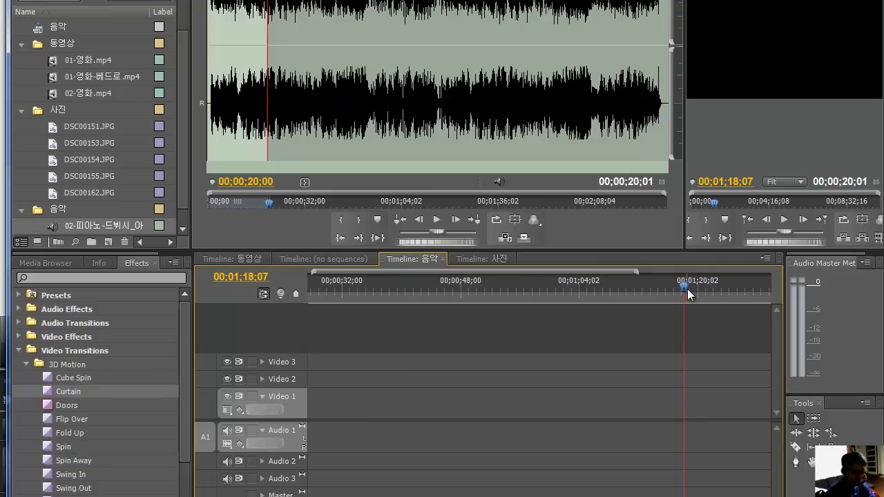
key("Home")
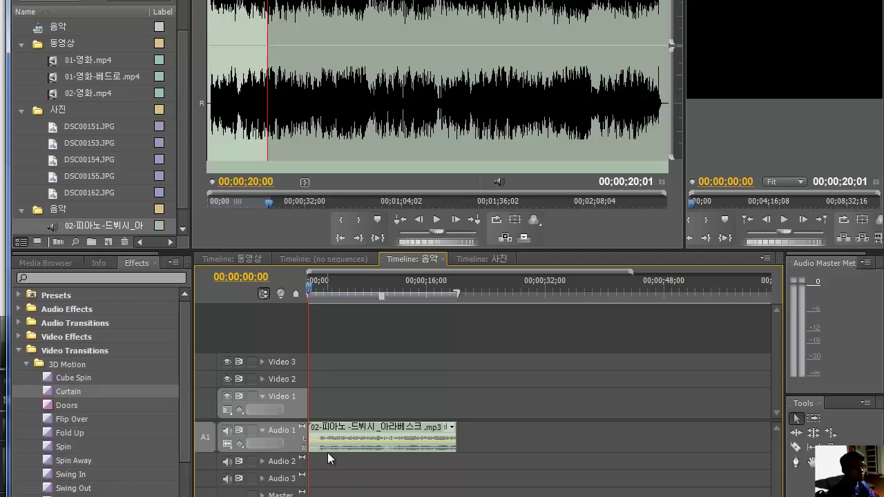
double_click(391, 440)
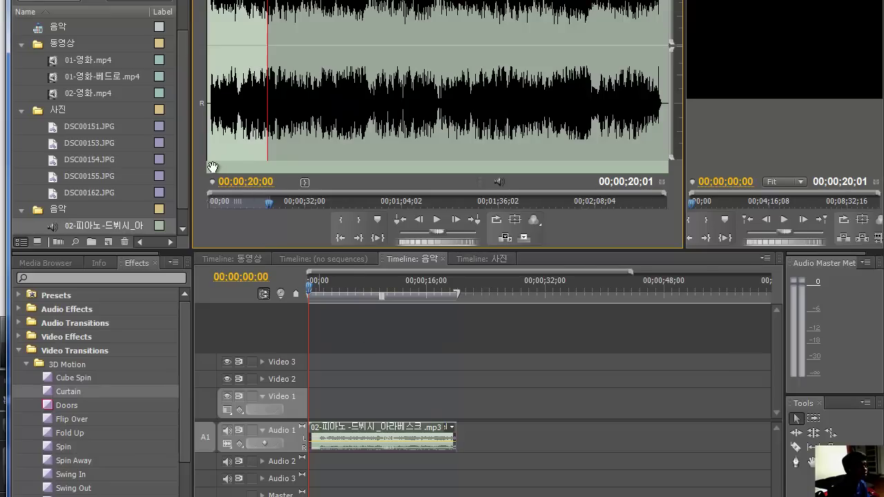
Collapse the 동영상, 사진 and 음악 bins in the project
left_click(21, 43)
left_click(22, 93)
left_click(21, 110)
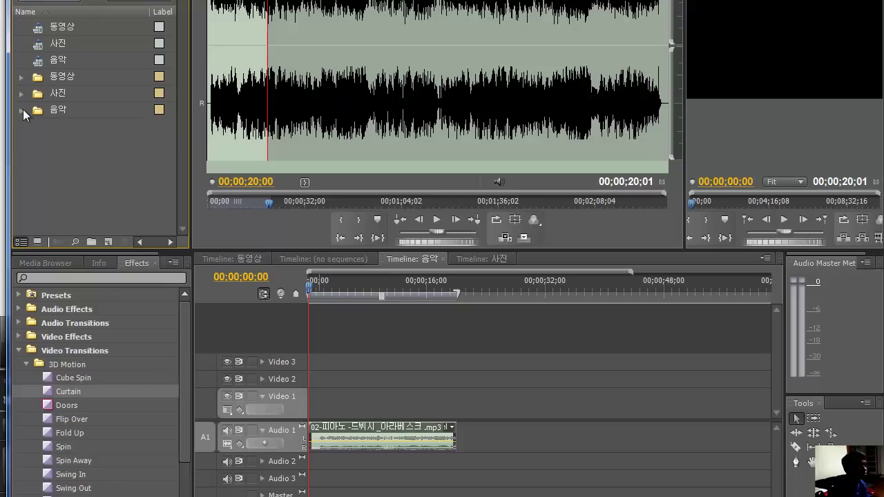
Create a new sequence named 통합 with the HDV 720p30 preset
left_click(107, 241)
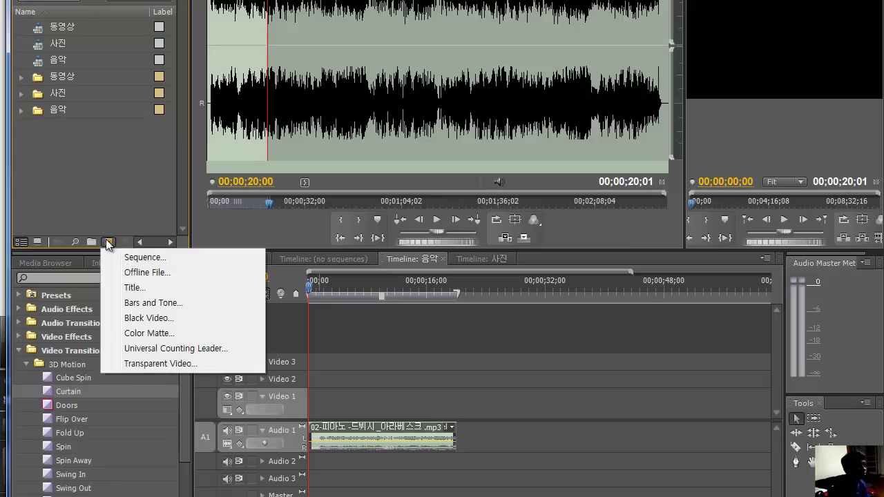
left_click(151, 261)
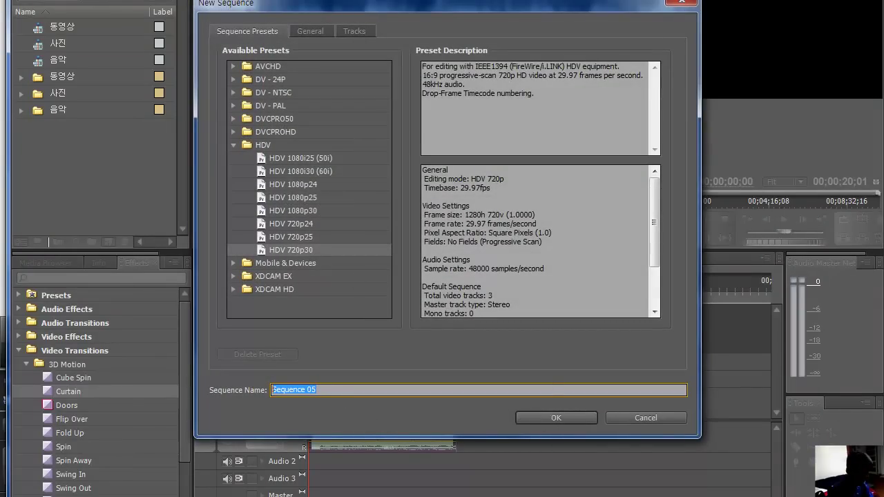
type("xhd")
key("BackSpace")
key("BackSpace")
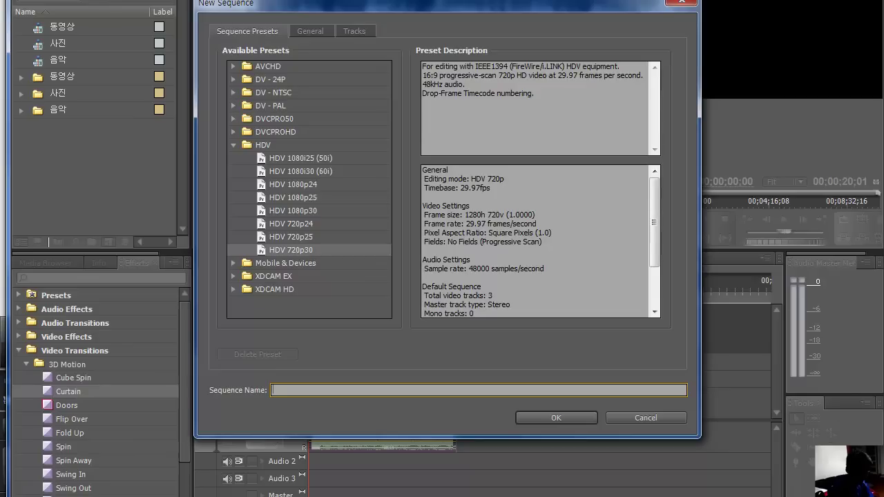
type("통합")
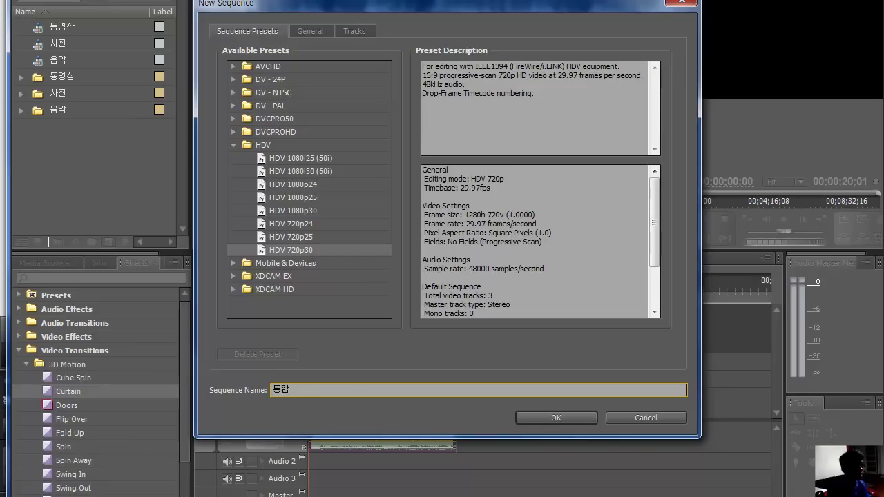
left_click(552, 418)
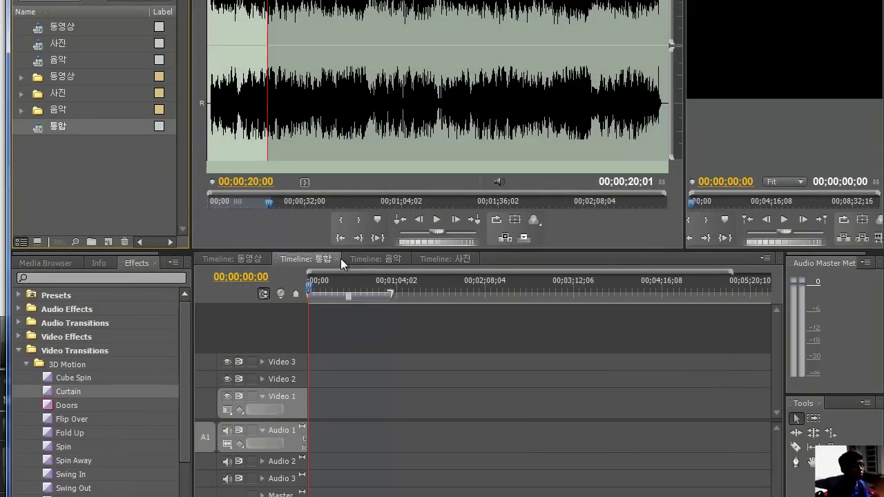
Insert the 사진 sequence at the start of the 통합 sequence on Video 1 and Audio 1
left_click(22, 78)
left_click(22, 77)
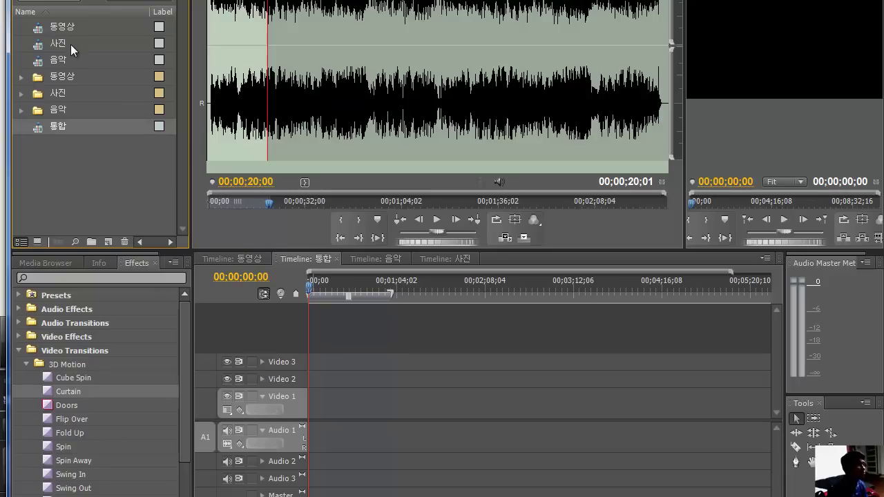
left_click(40, 45)
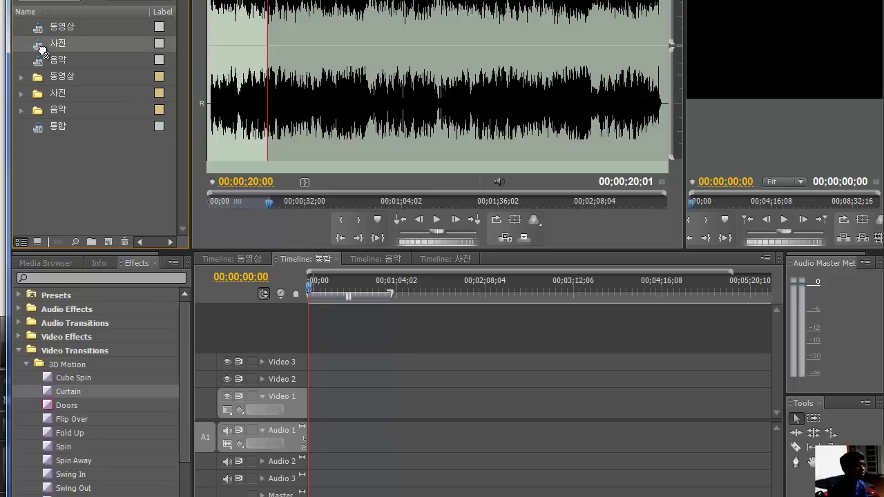
left_click_drag(298, 275, 313, 430)
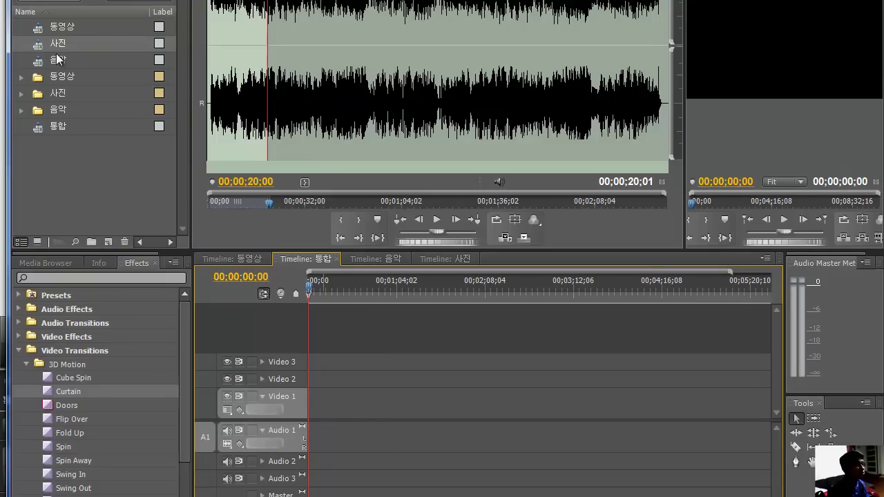
right_click(41, 46)
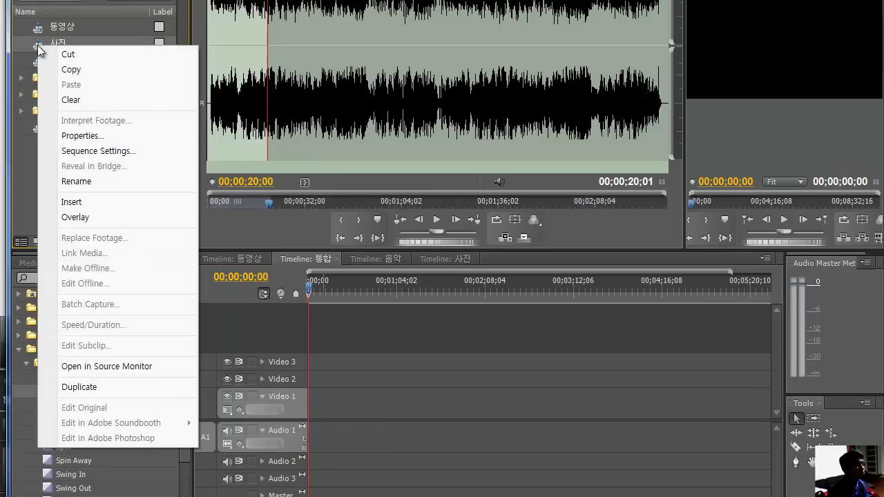
left_click(72, 203)
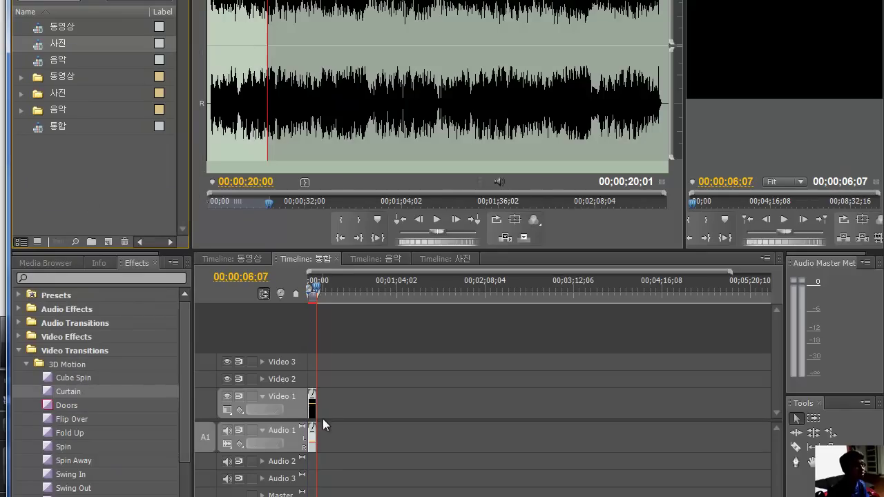
Insert the 동영상 sequence directly after the 사진 clip in the 통합 sequence
right_click(37, 30)
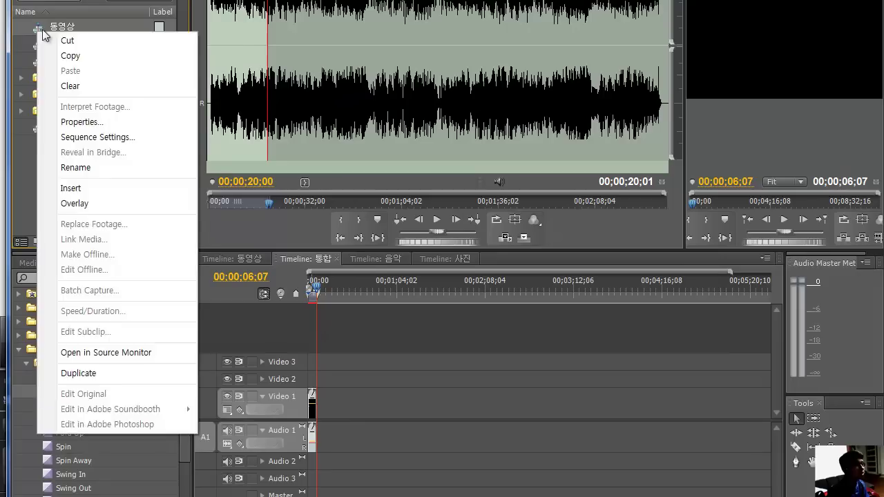
left_click(69, 31)
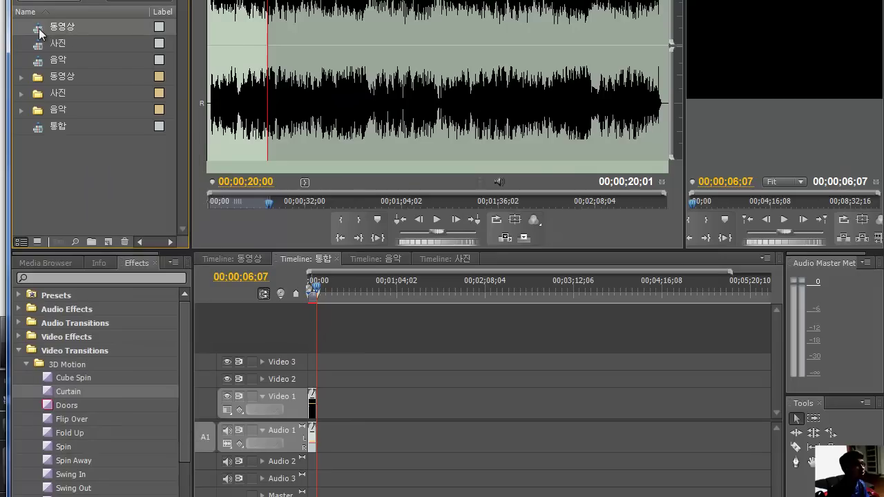
right_click(37, 29)
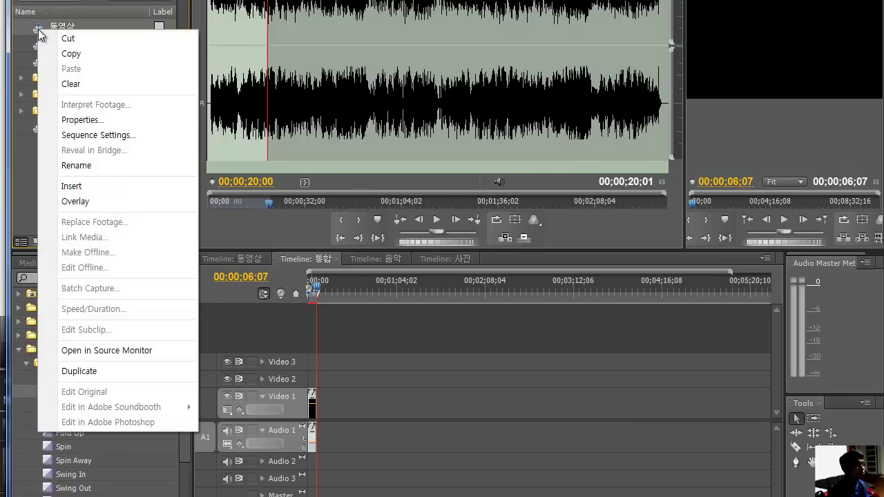
left_click(70, 186)
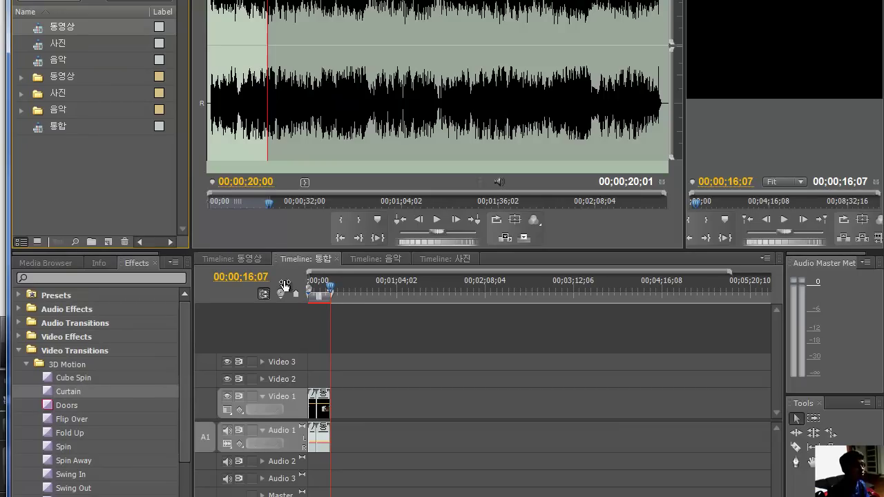
Try to insert the 음악 sequence at 00;00;00;00 in the 통합 sequence on Video 1 and Audio 1
left_click(330, 291)
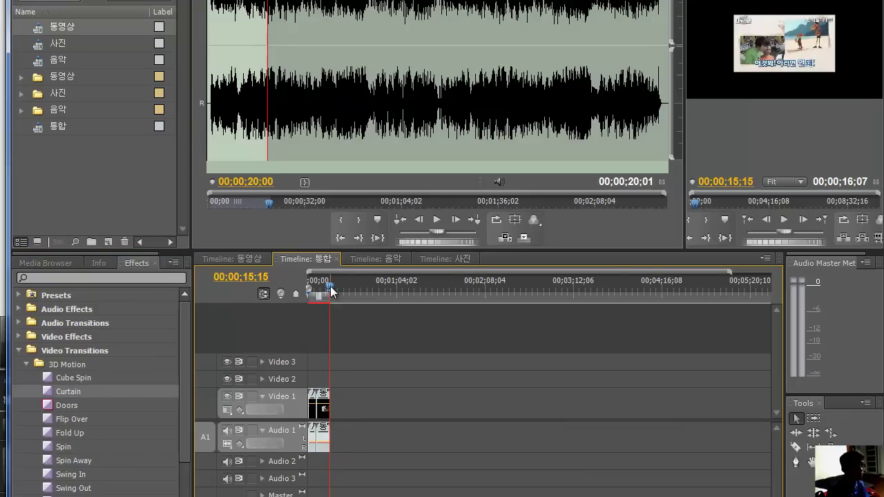
key("Home")
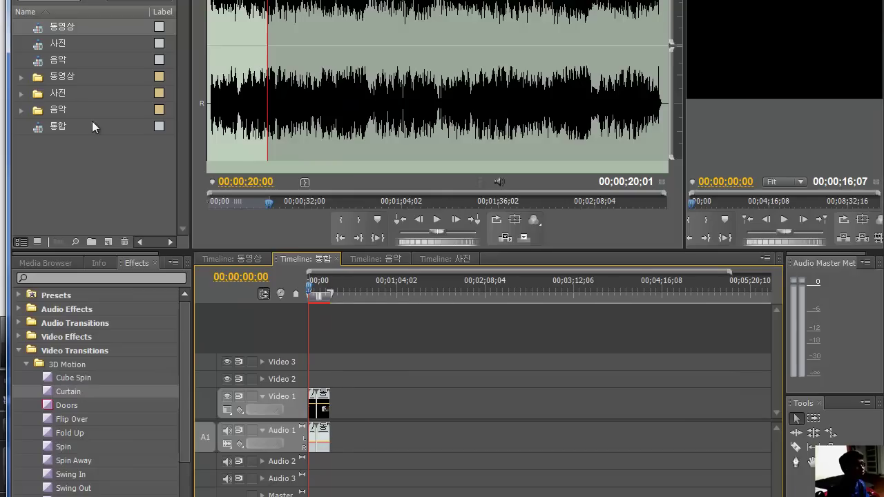
right_click(42, 59)
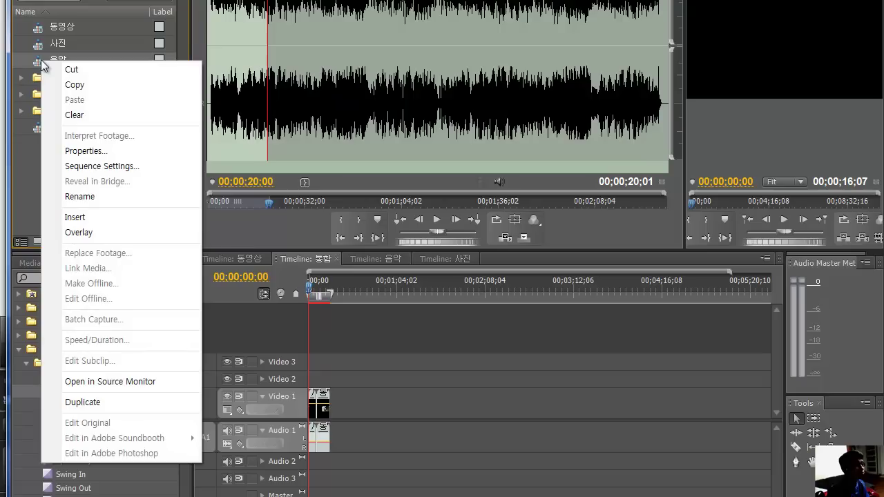
left_click(75, 217)
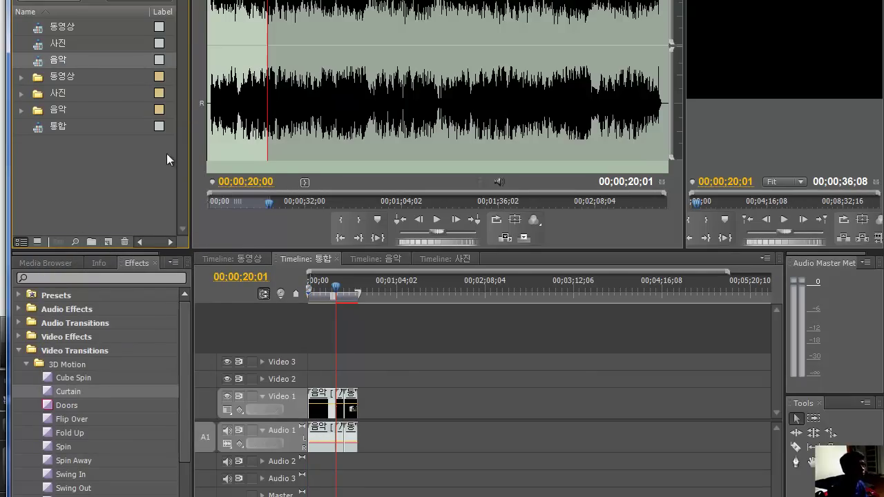
left_click(317, 407)
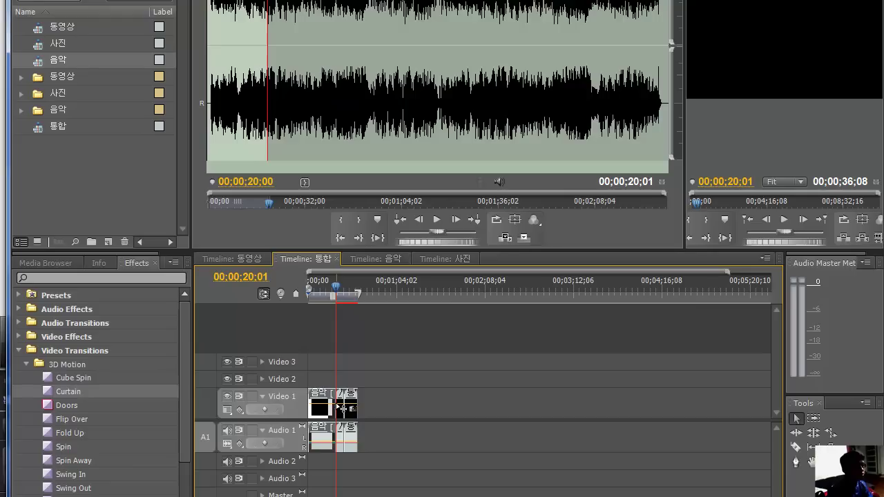
key("q")
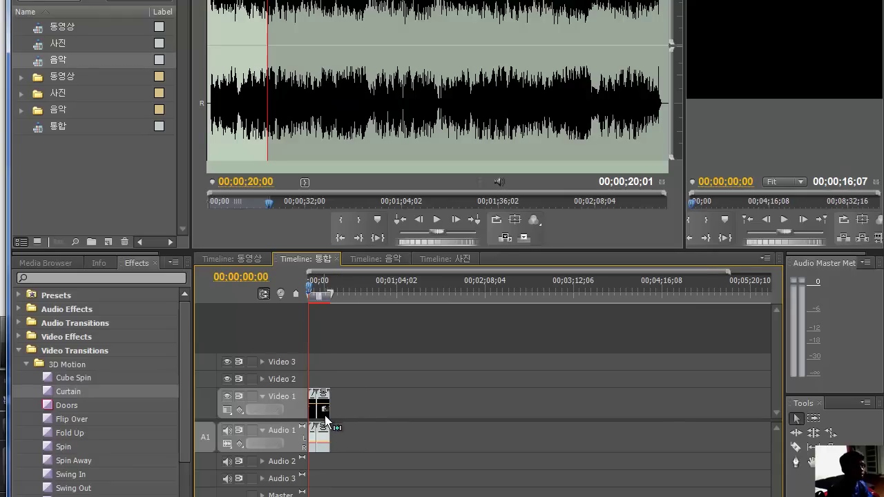
Place the 음악 sequence on Video 2 and Audio 2 at the start of 통합 and trim its end to the 동영상 clip's end
left_click_drag(48, 60, 304, 370)
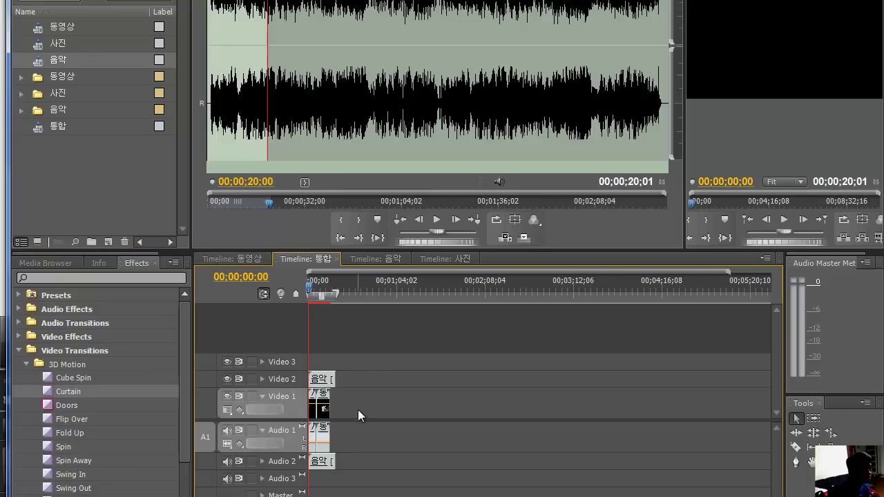
left_click_drag(329, 447, 328, 436)
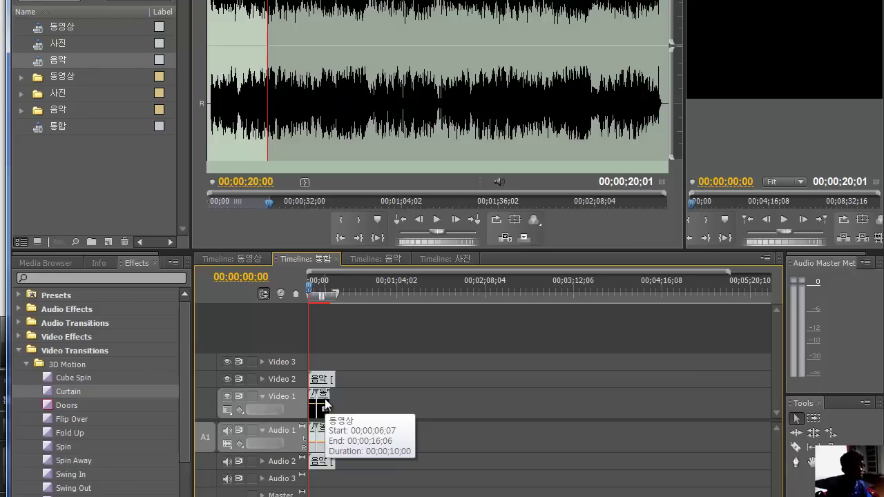
mouse_move(333, 377)
left_mouse_down()
mouse_move(323, 381)
mouse_move(343, 383)
left_mouse_up()
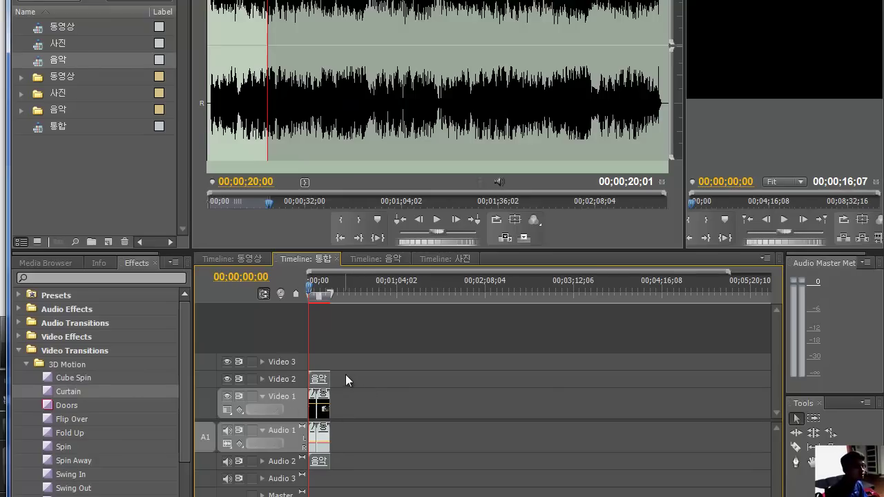
left_click_drag(333, 293, 382, 288)
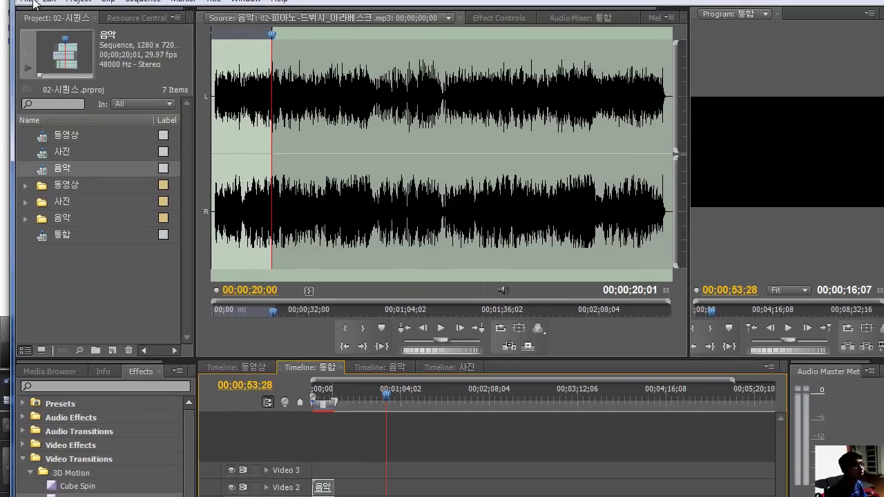
Open the media export settings for the 통합 sequence
left_click(19, 4)
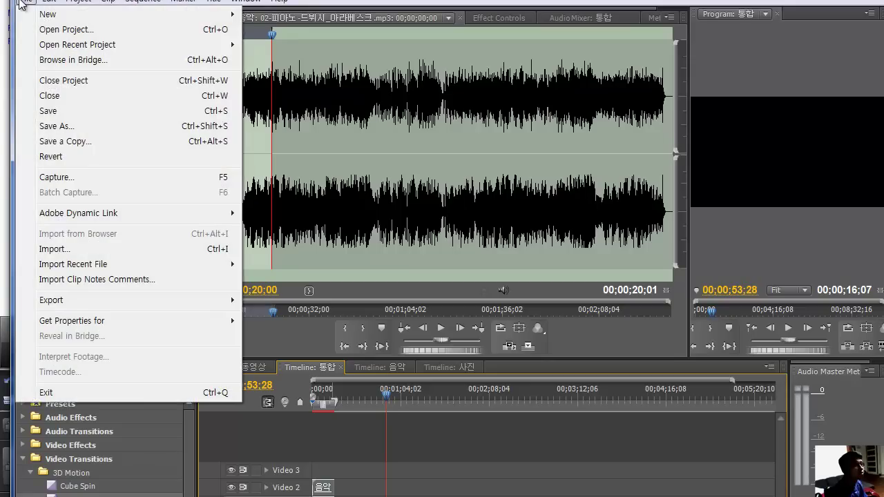
left_click(26, 2)
left_click(26, 1)
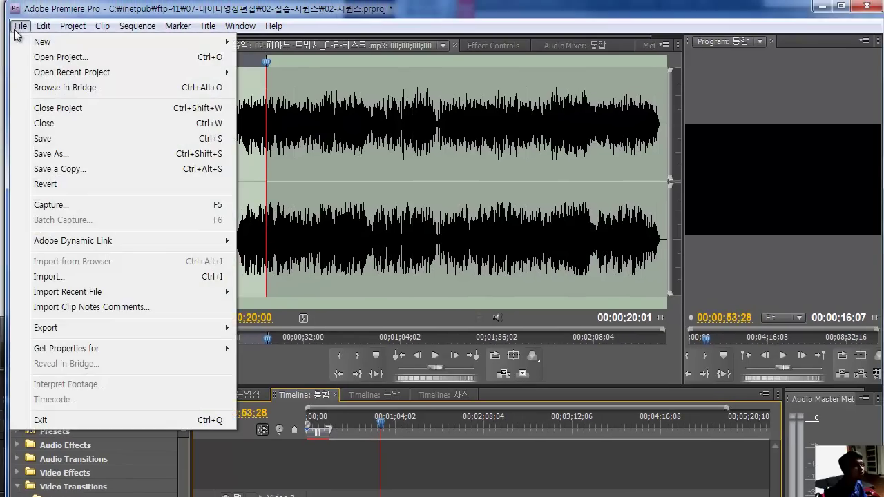
mouse_move(61, 328)
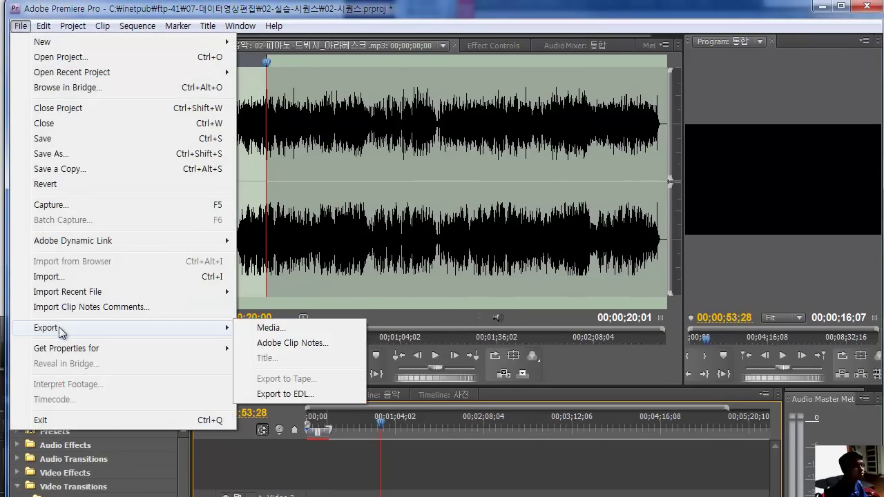
left_click(270, 328)
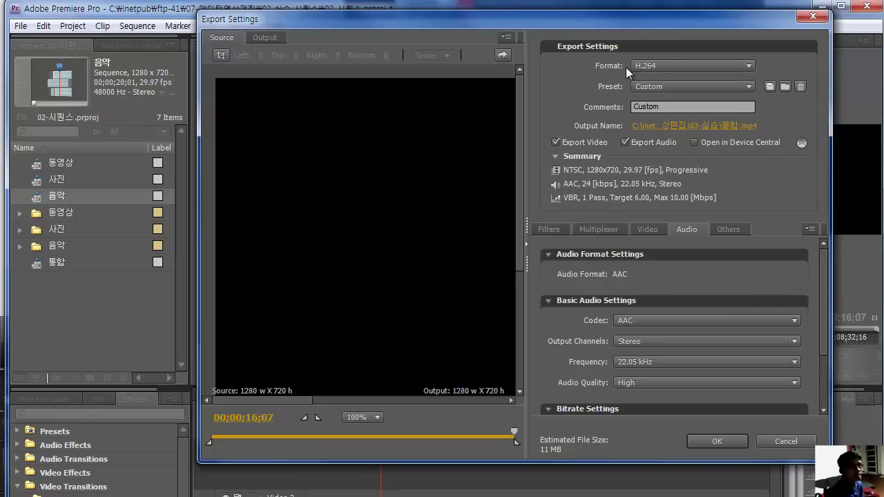
Apply the HDTV 720p 23.976 High Quality preset to the H.264 export
left_click(656, 86)
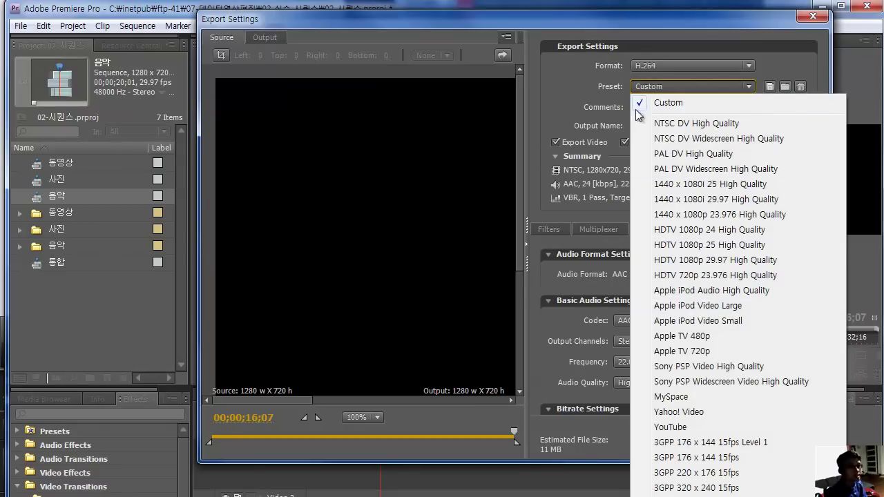
left_click(700, 275)
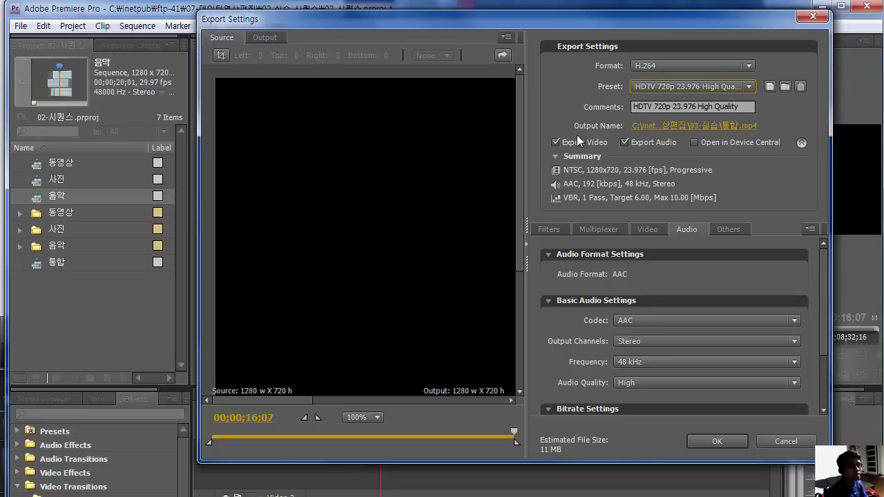
Set the export output to 02-시퀀스.mp4 in the 02-실습-시퀀스 folder under 07-데이터영상편집
left_click(702, 127)
left_click_drag(523, 112, 563, 76)
left_click(653, 99)
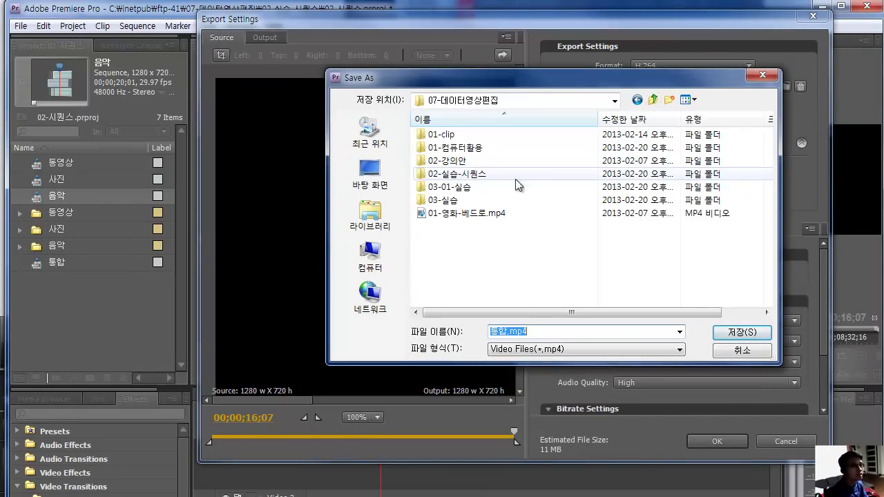
double_click(446, 177)
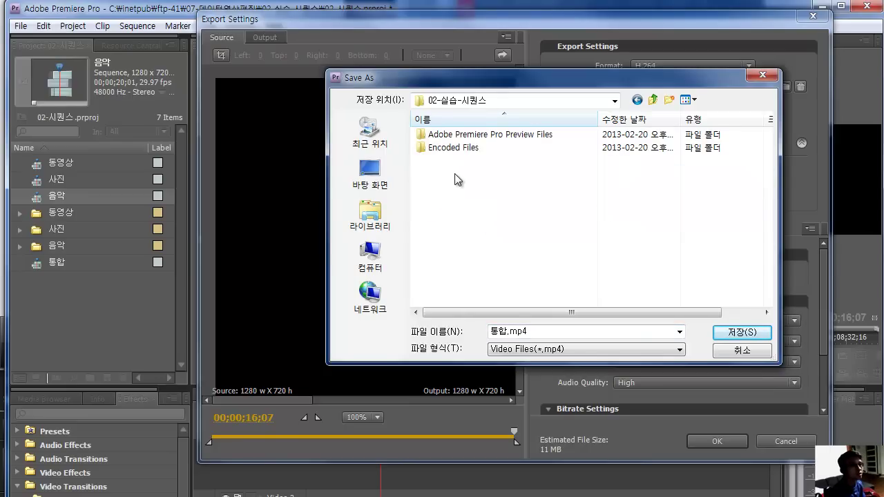
left_click(514, 332)
double_click(499, 332)
type("02-")
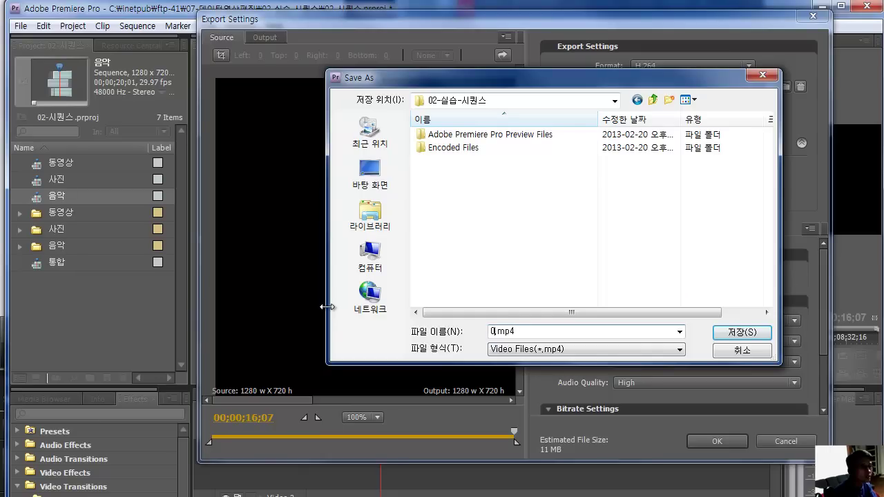
type("시퀀스")
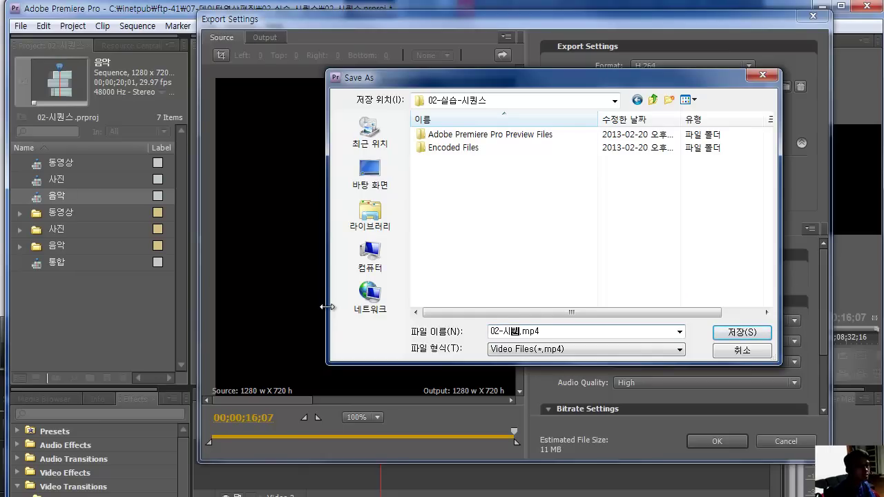
left_click(739, 332)
Set the export's video frame rate to 29.97 fps
left_click_drag(344, 21, 579, 477)
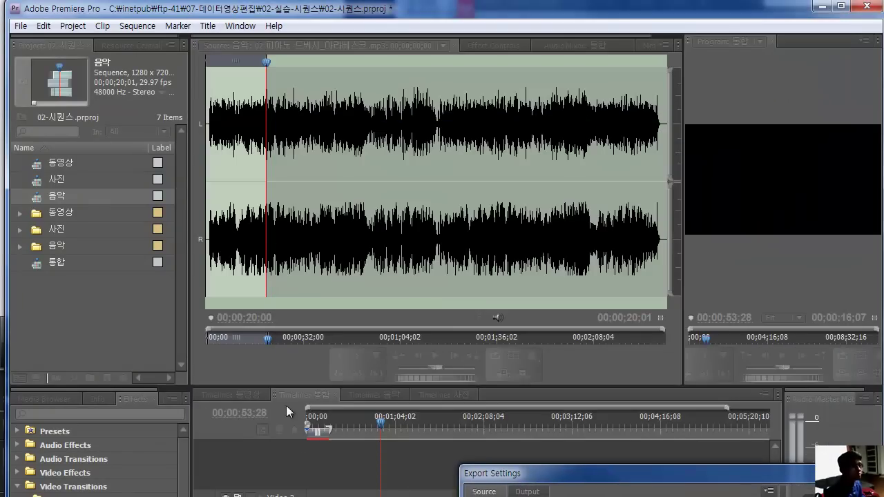
left_click_drag(638, 476, 390, 12)
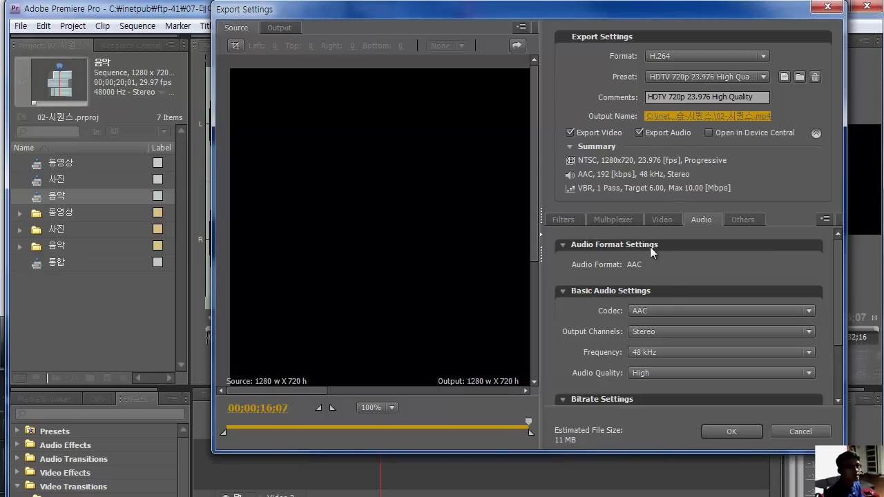
left_click(666, 221)
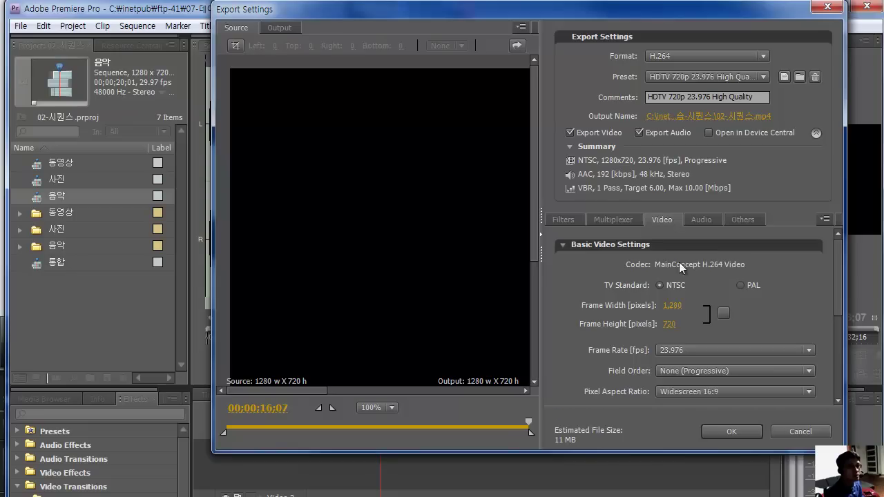
left_click(680, 351)
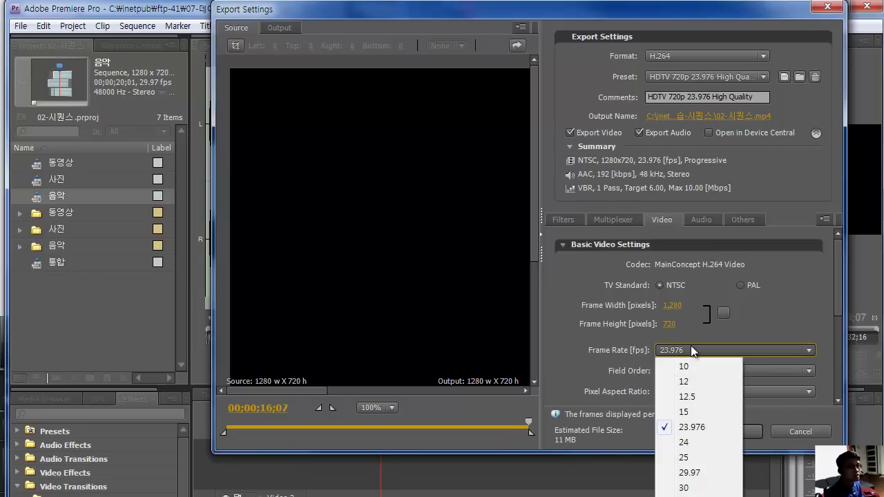
left_click(688, 476)
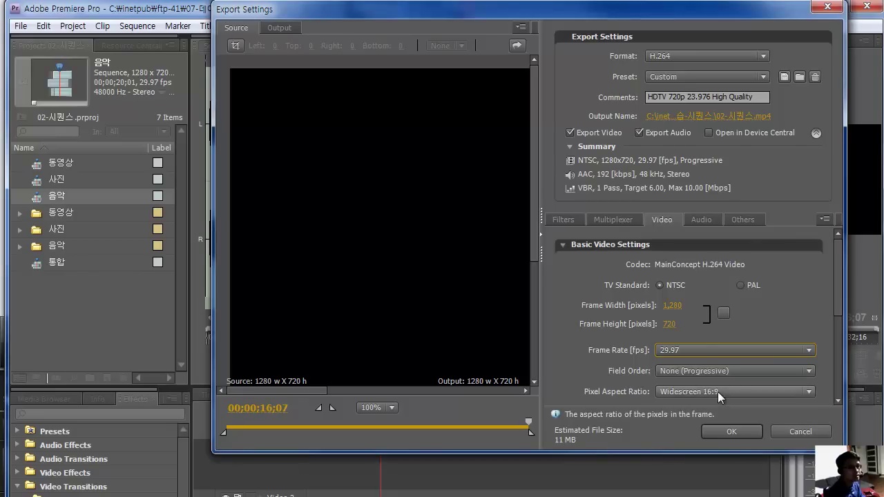
Set the export's audio frequency to 22.05 kHz and send the export to the Adobe Media Encoder queue
left_click(700, 223)
left_click(644, 354)
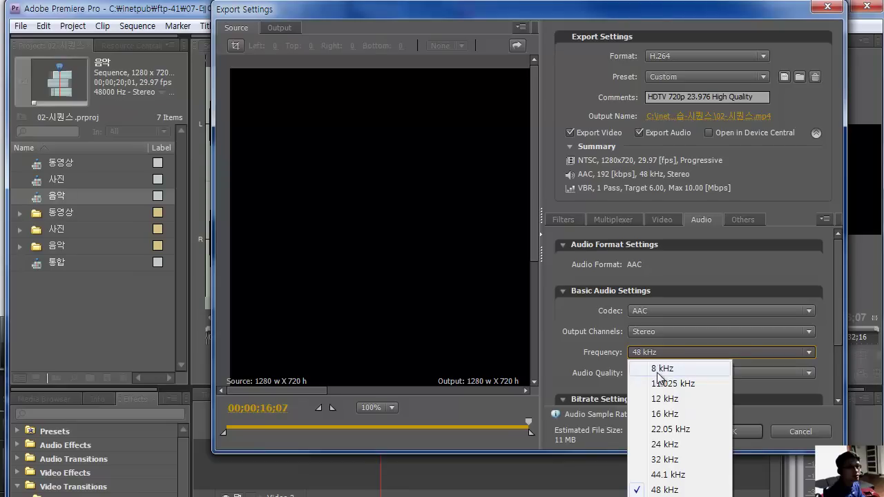
left_click(660, 428)
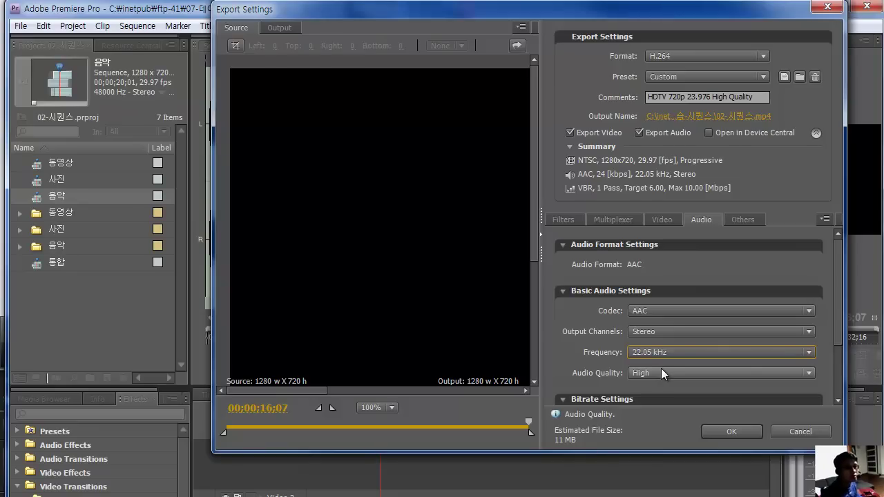
left_click(732, 432)
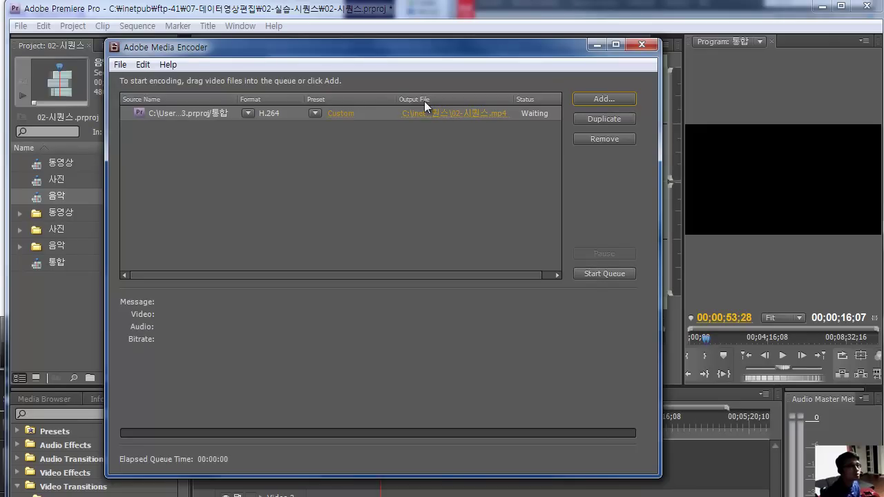
Check the queued 통합 item's output location without changing it and start encoding the queue
left_click(454, 114)
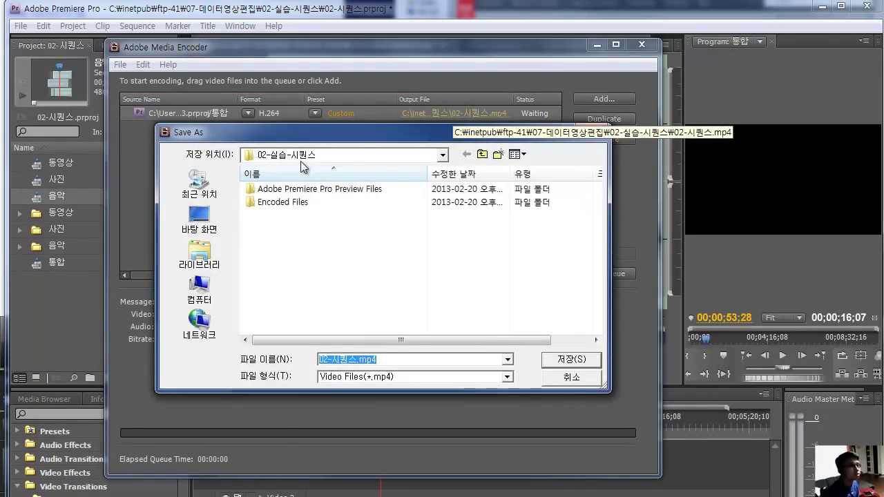
left_click(563, 377)
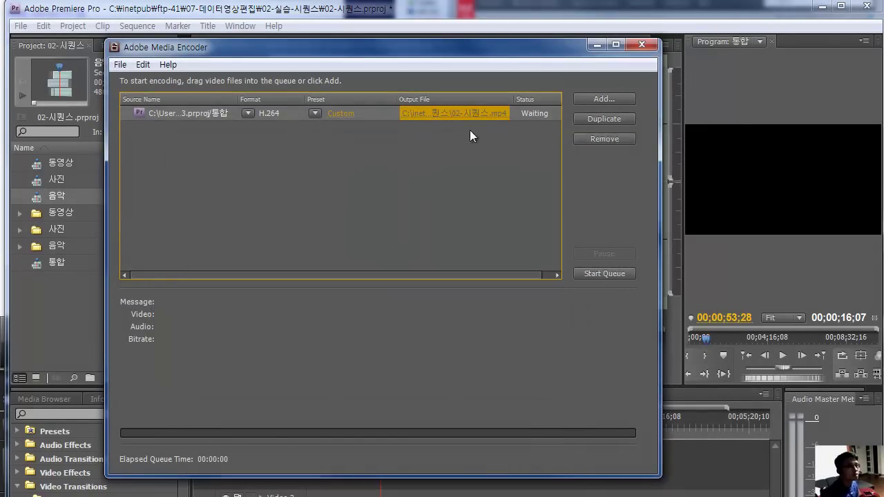
left_click(601, 275)
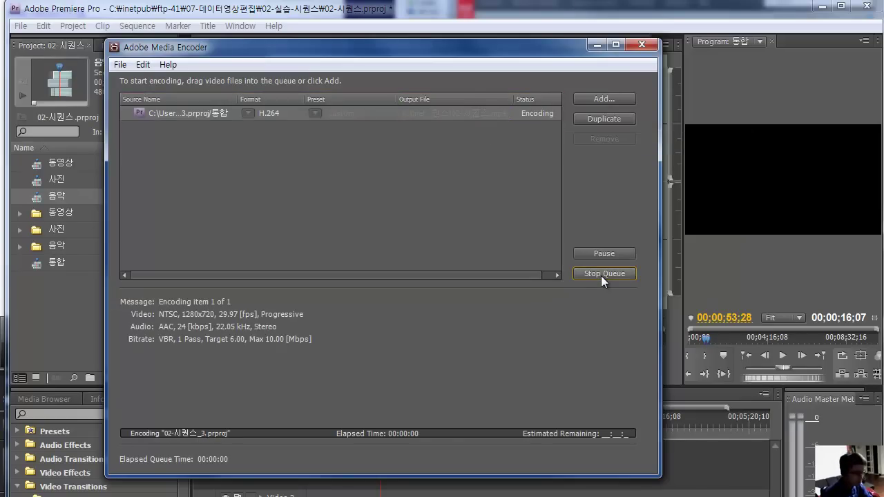
Switch to Windows Explorer, browse the 07-데이터영상편집 library to the 02-실습-시퀀스 folder, and select the exported 02-시퀀스 MP4
key("alt")
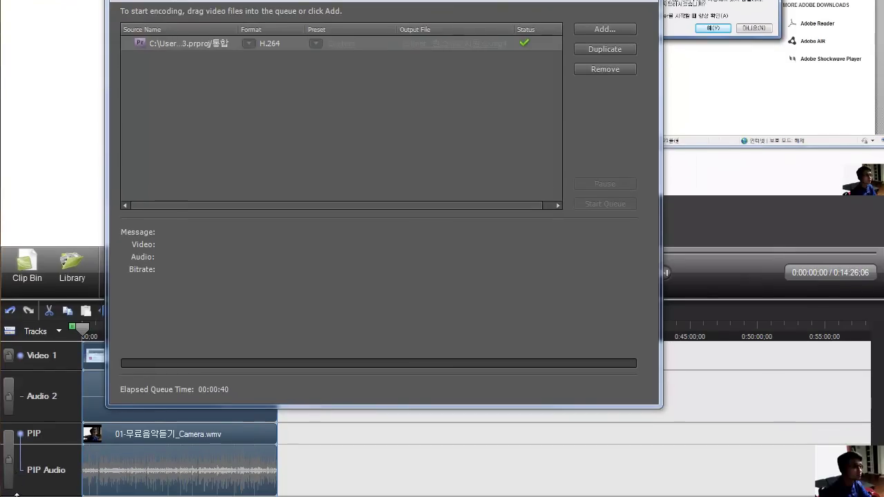
left_click(21, 489)
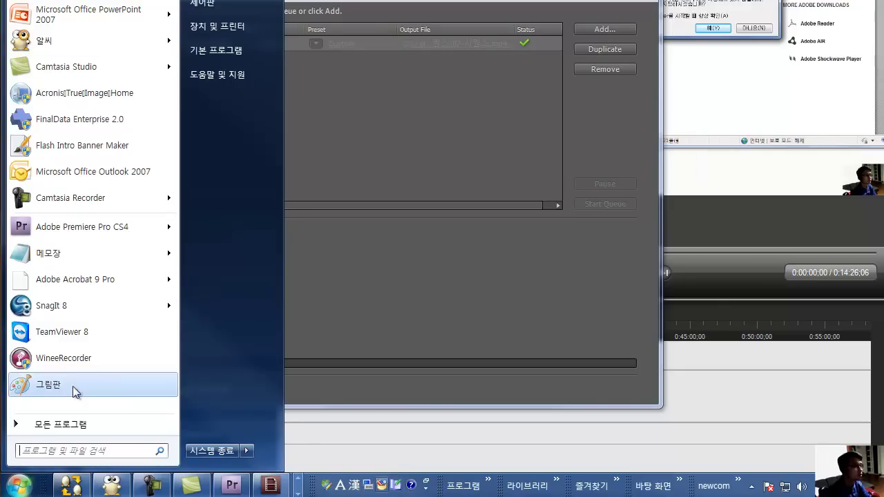
left_click(25, 490)
right_click(25, 489)
key("Escape")
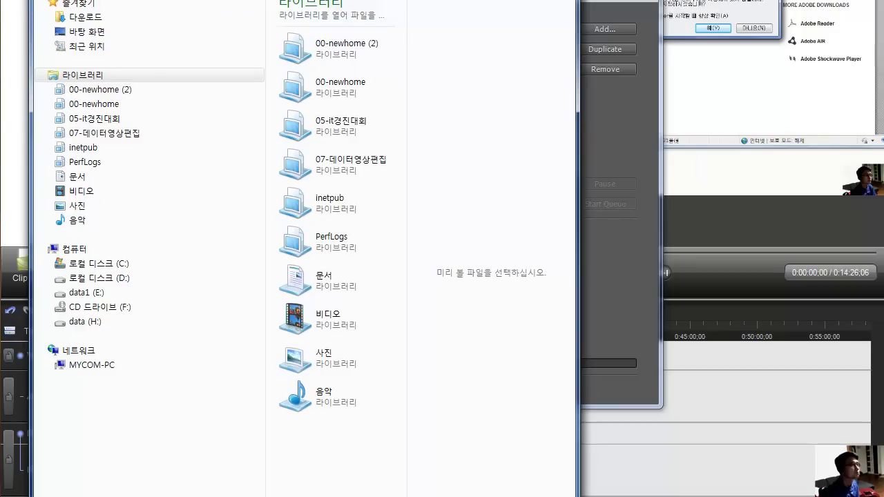
left_click(49, 133)
left_click(59, 148)
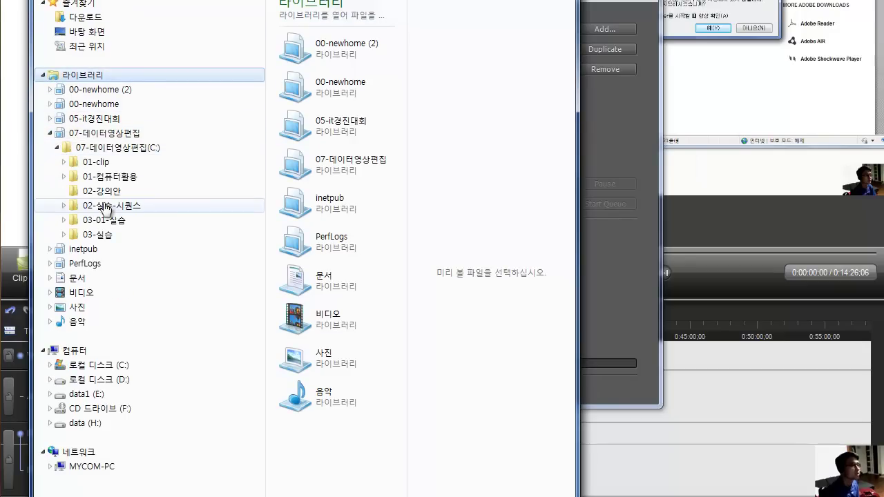
left_click(64, 205)
left_click(110, 205)
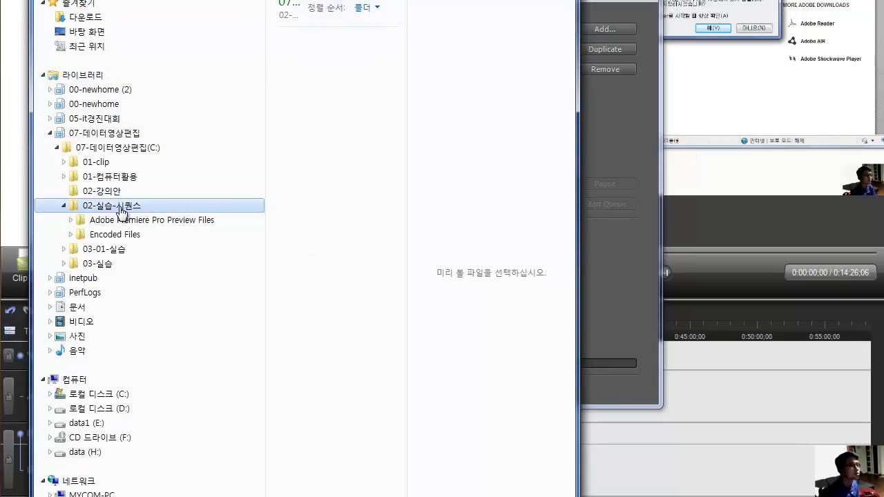
left_click(329, 259)
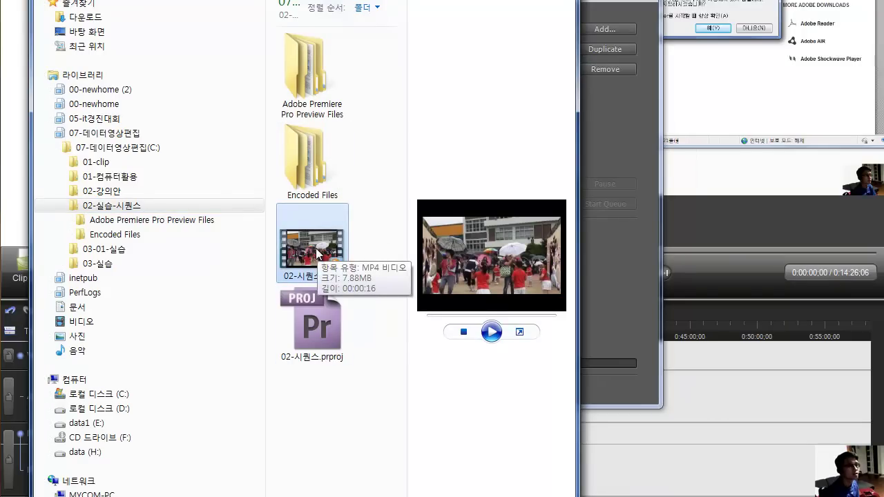
Play the exported 02-시퀀스 video to its end in the media player, and close the player
double_click(316, 253)
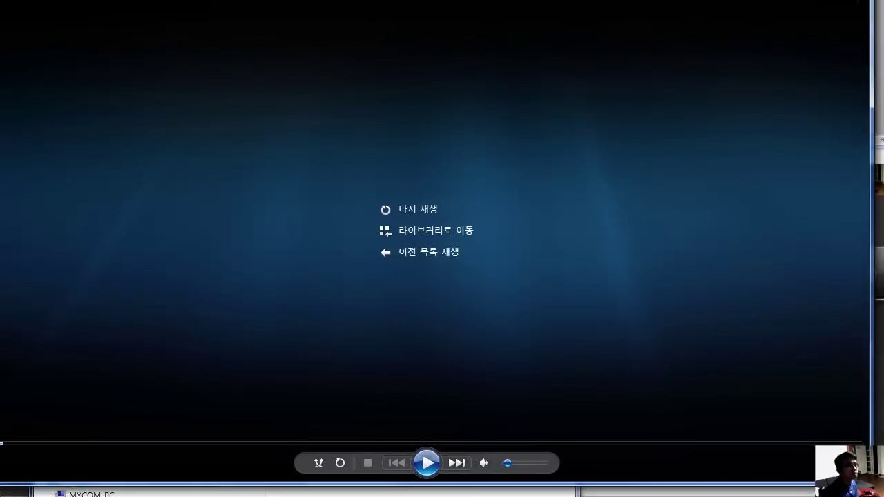
key("Escape")
left_click(832, 8)
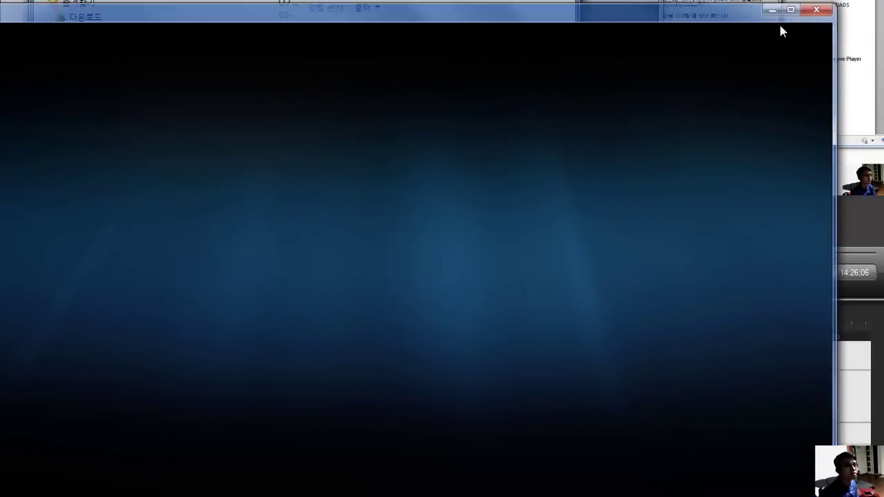